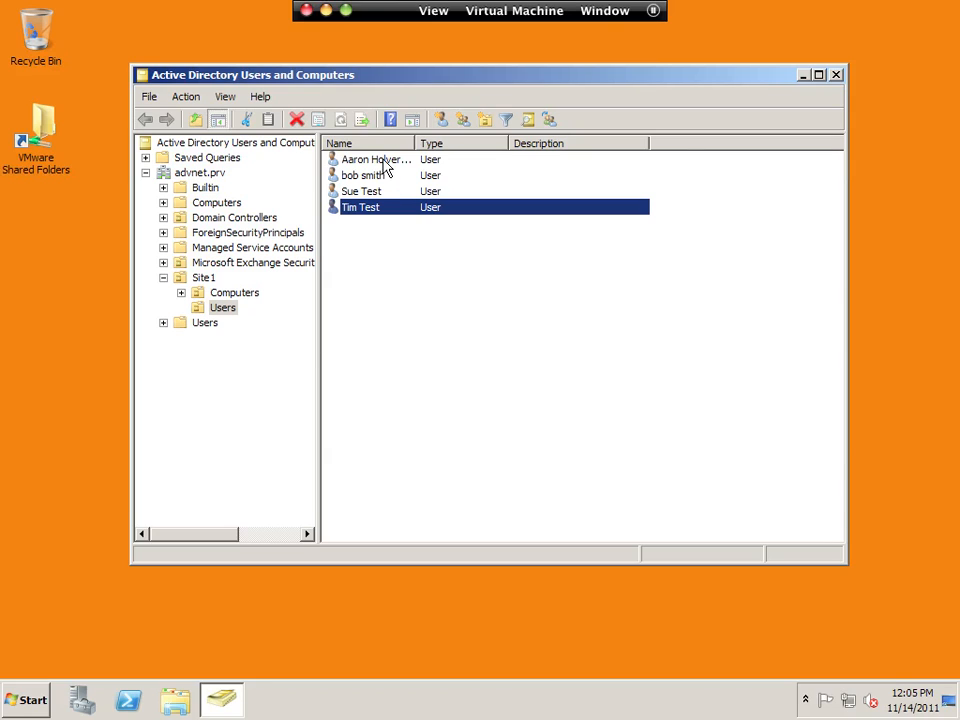
- Check the Sue Test account's options in Site1 Users without acting, then open the Start menu
{"action": "right_click", "coordinate": [361, 189]}
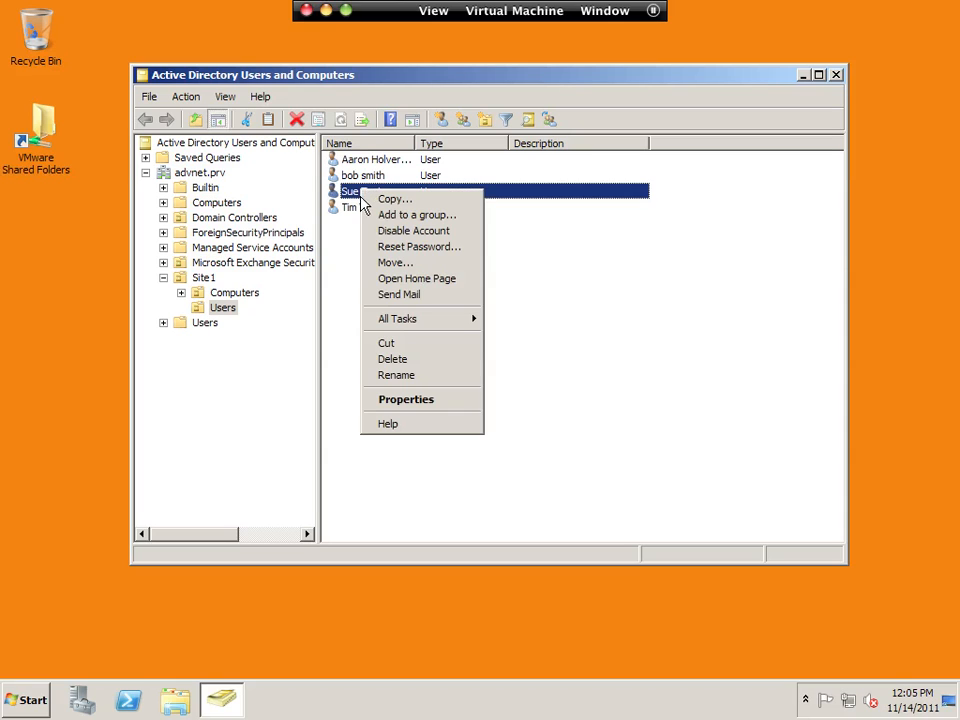
{"action": "left_click", "coordinate": [343, 208]}
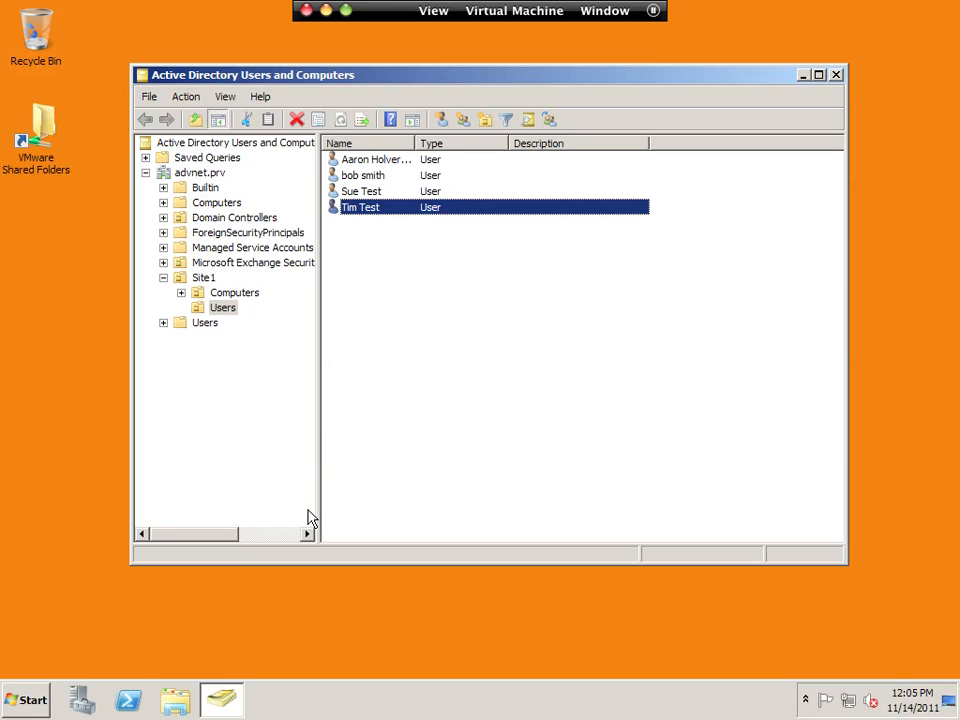
{"action": "left_click", "coordinate": [14, 698]}
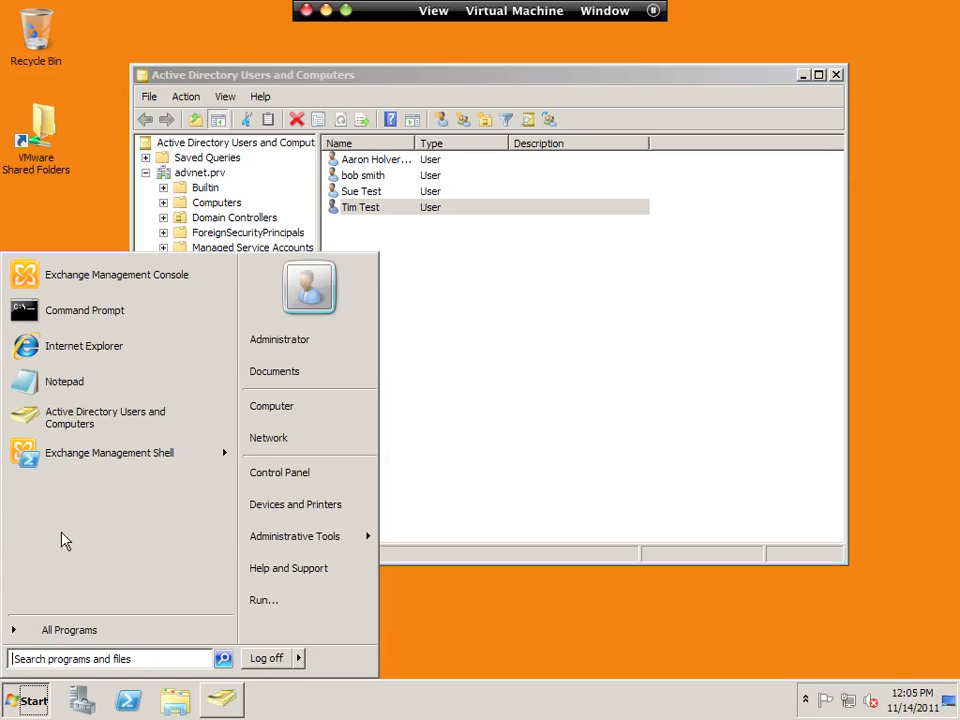
- Launch Exchange Management Console and dismiss the unlicensed-servers warning
{"action": "left_click", "coordinate": [117, 274]}
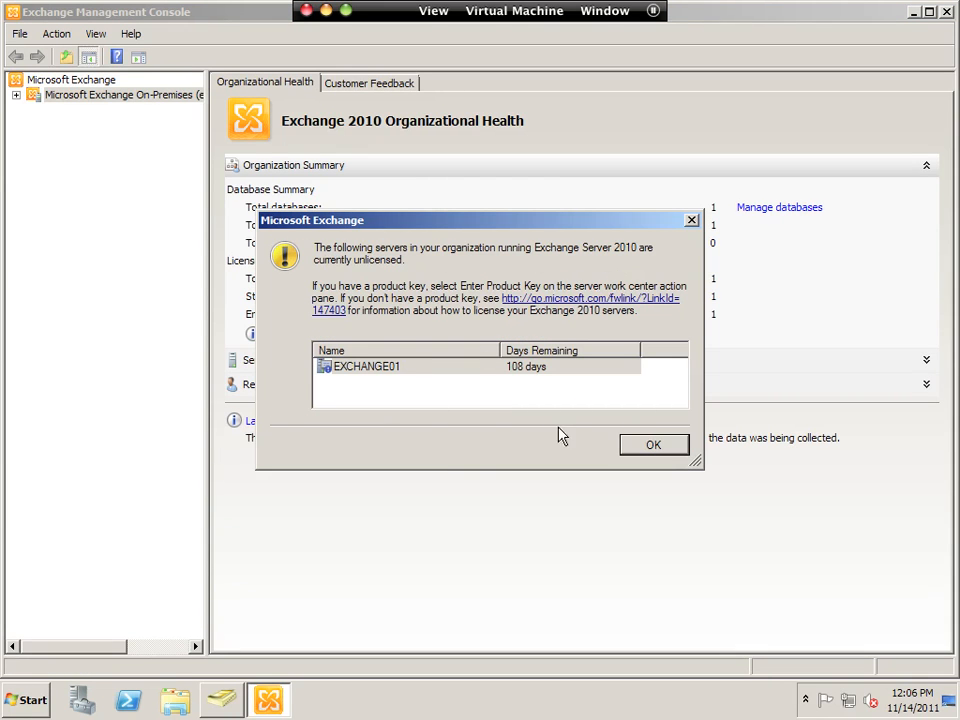
{"action": "left_click", "coordinate": [674, 452]}
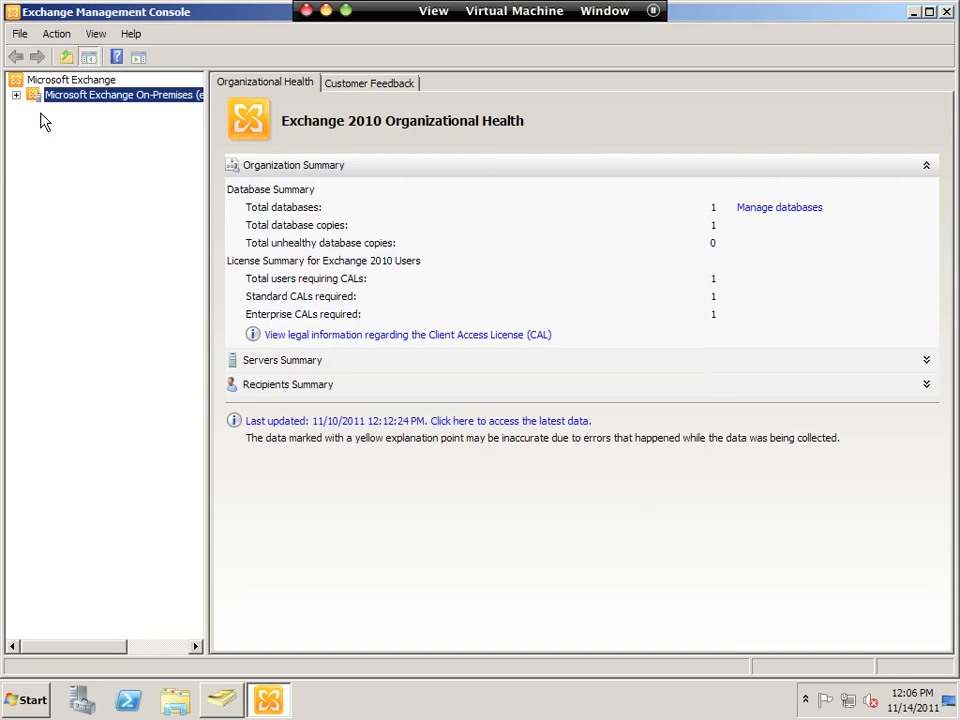
{"action": "left_click", "coordinate": [16, 96]}
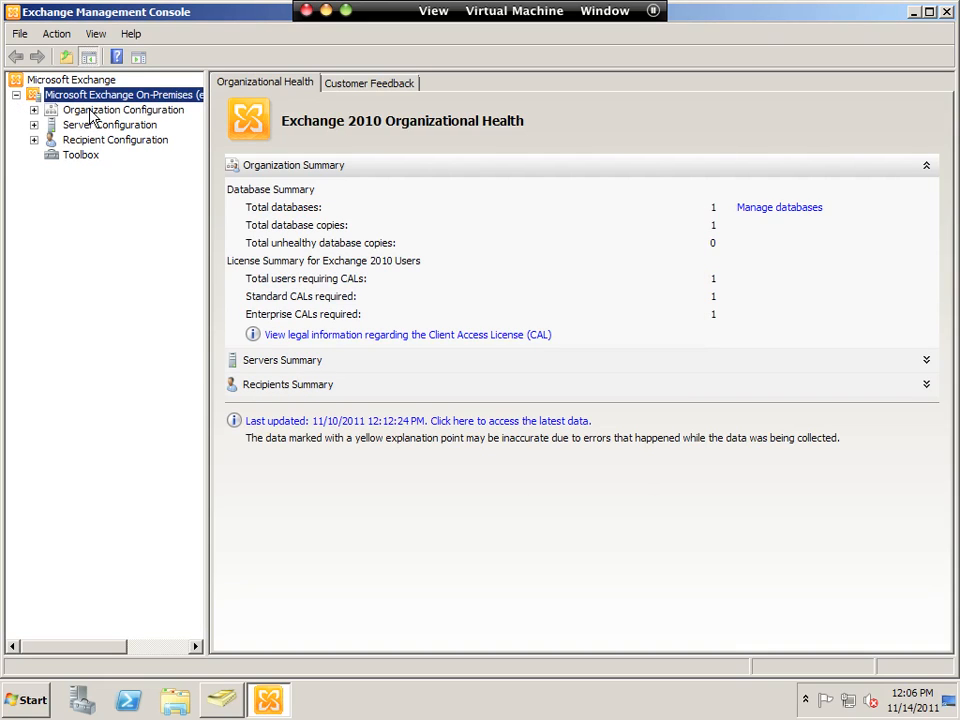
{"action": "left_click", "coordinate": [34, 110]}
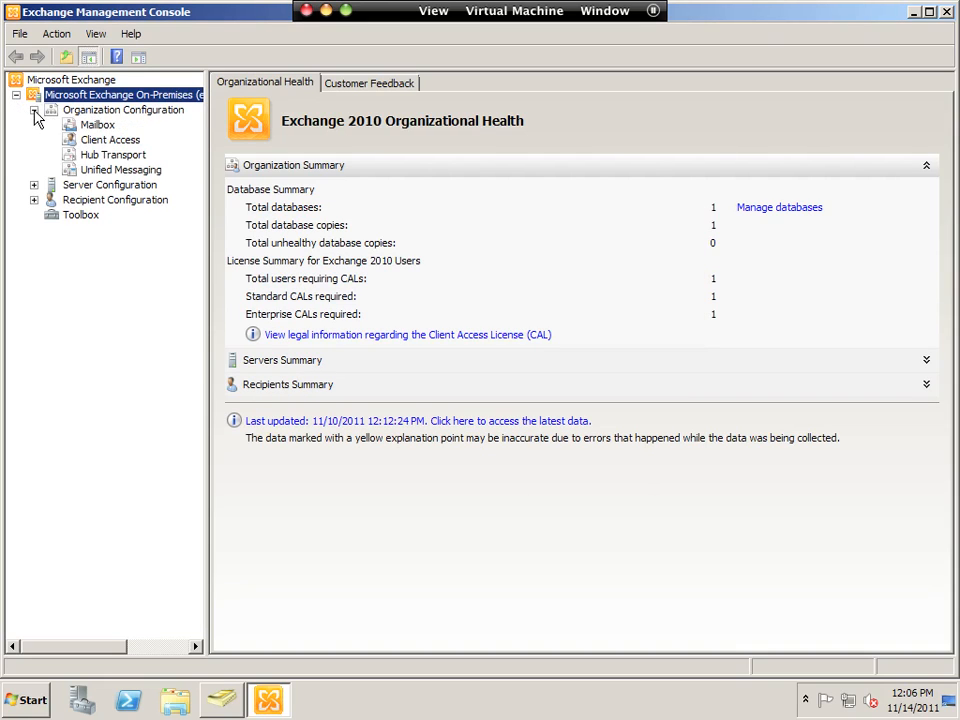
{"action": "left_click", "coordinate": [98, 125]}
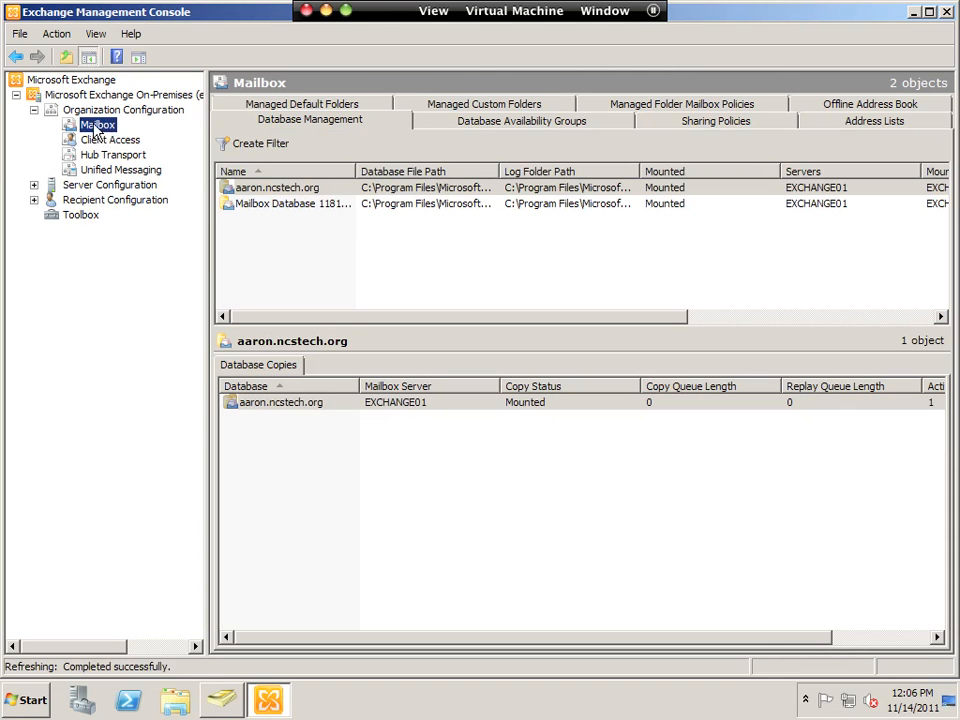
{"action": "left_click", "coordinate": [297, 205]}
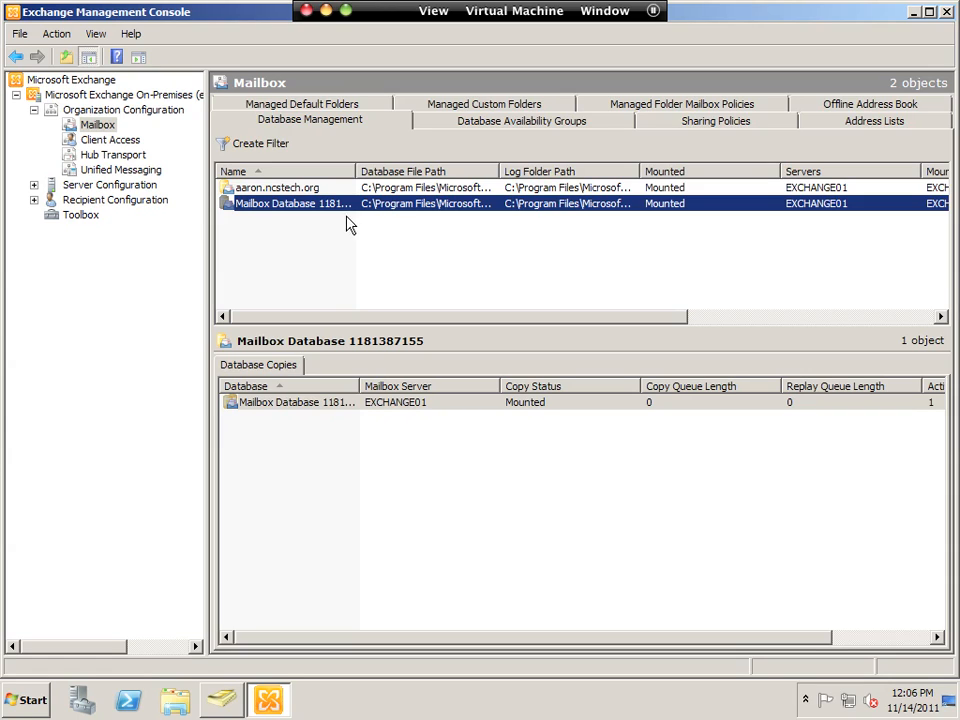
{"action": "left_click", "coordinate": [107, 143]}
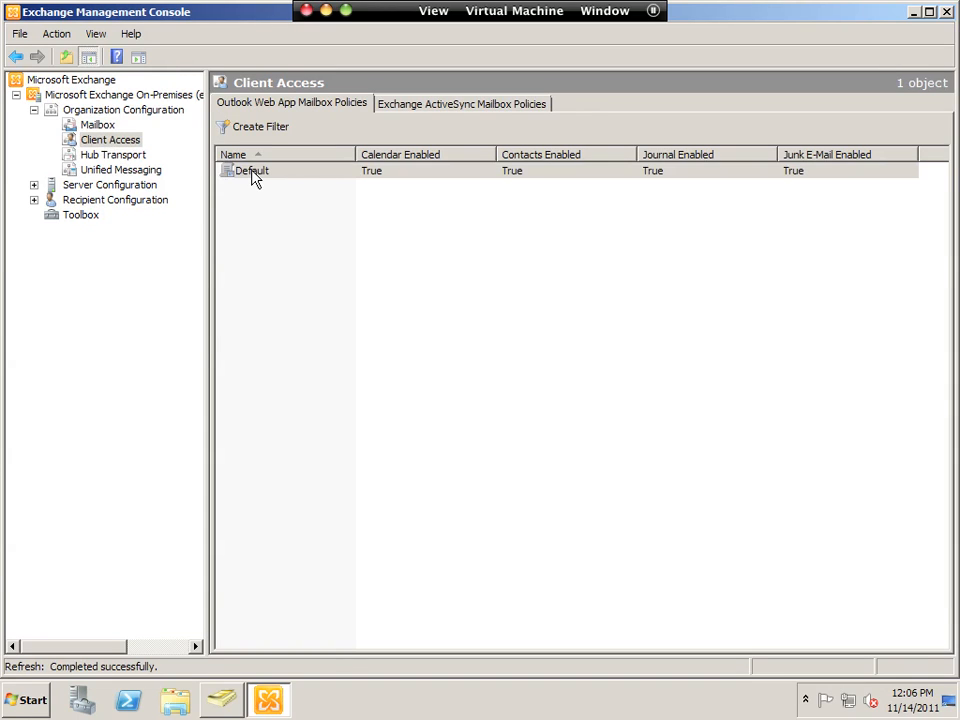
{"action": "left_click", "coordinate": [113, 156]}
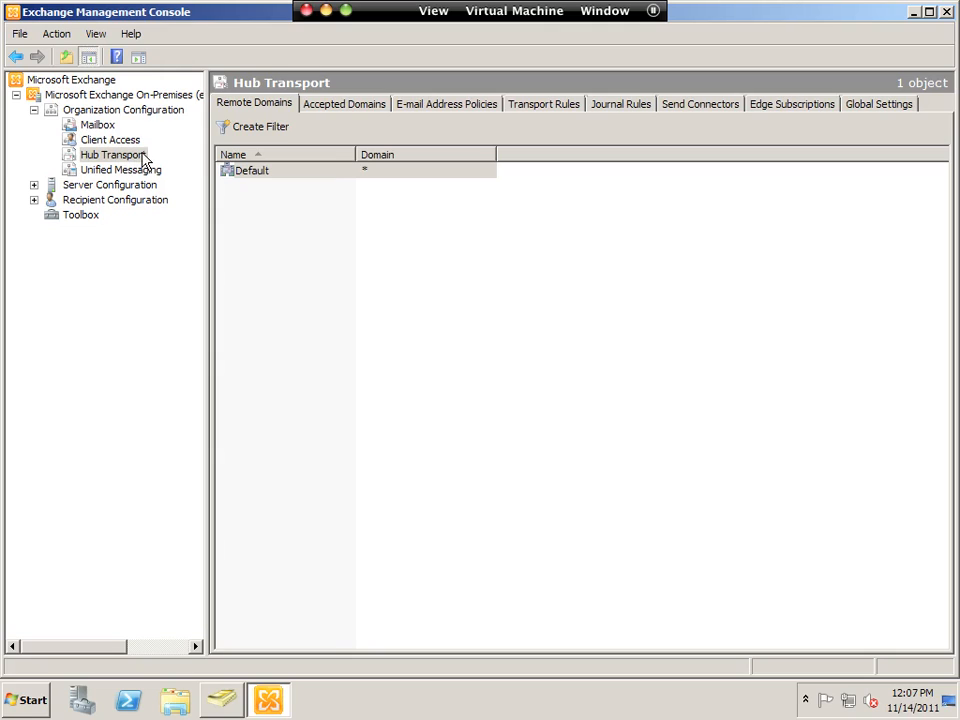
- List the accepted domains advnet.prv and aaron.ncstech.org, then bring up Hub Transport's creation options
{"action": "left_click", "coordinate": [340, 105]}
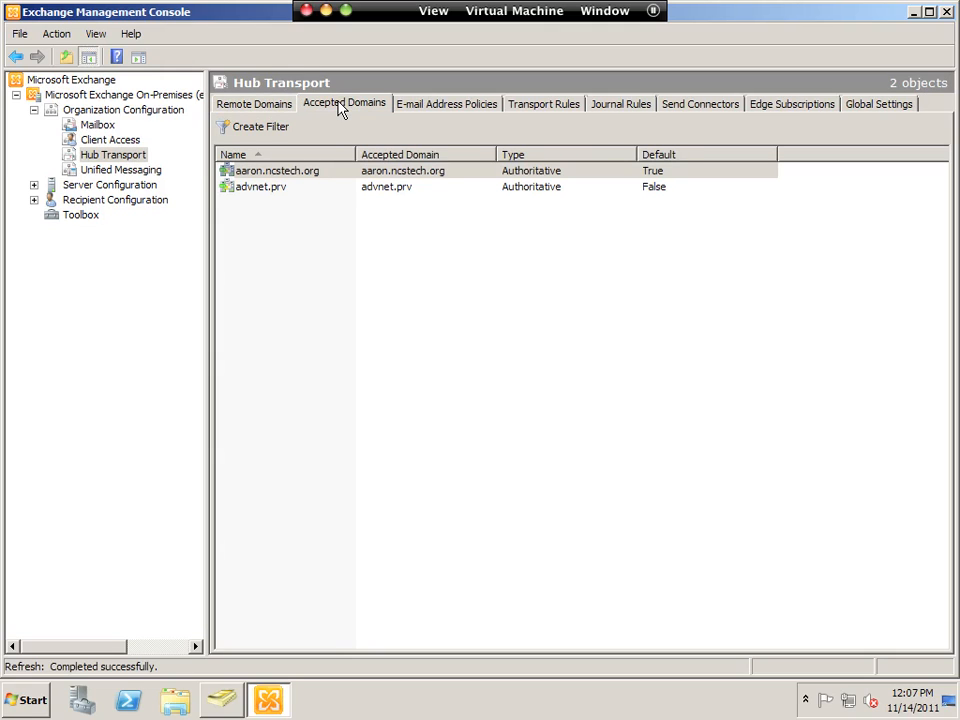
{"action": "left_click", "coordinate": [272, 190]}
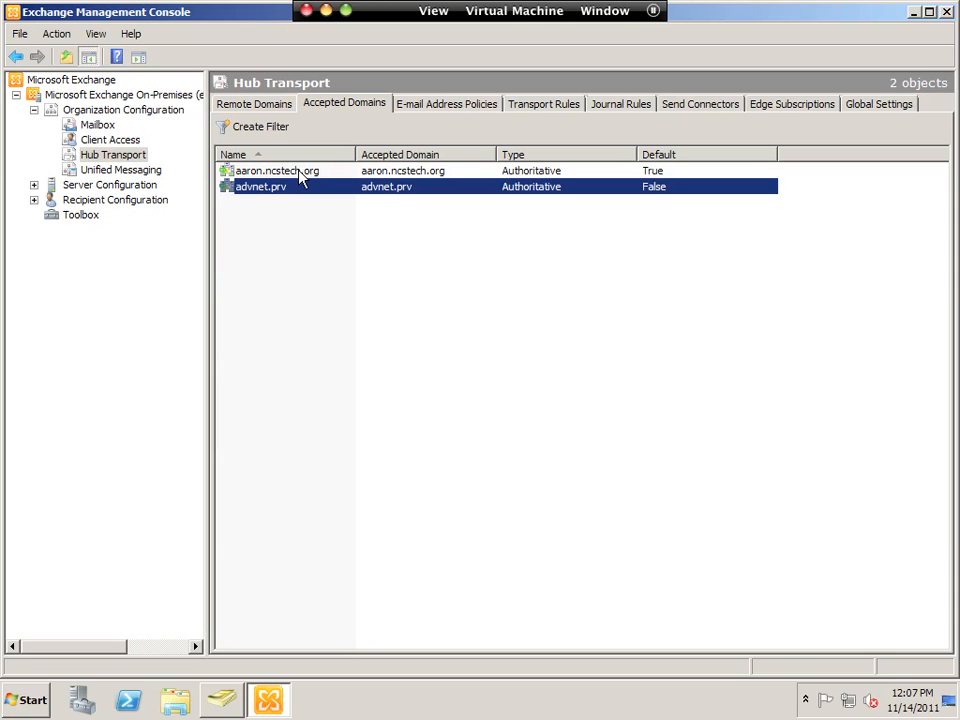
{"action": "left_click", "coordinate": [295, 170]}
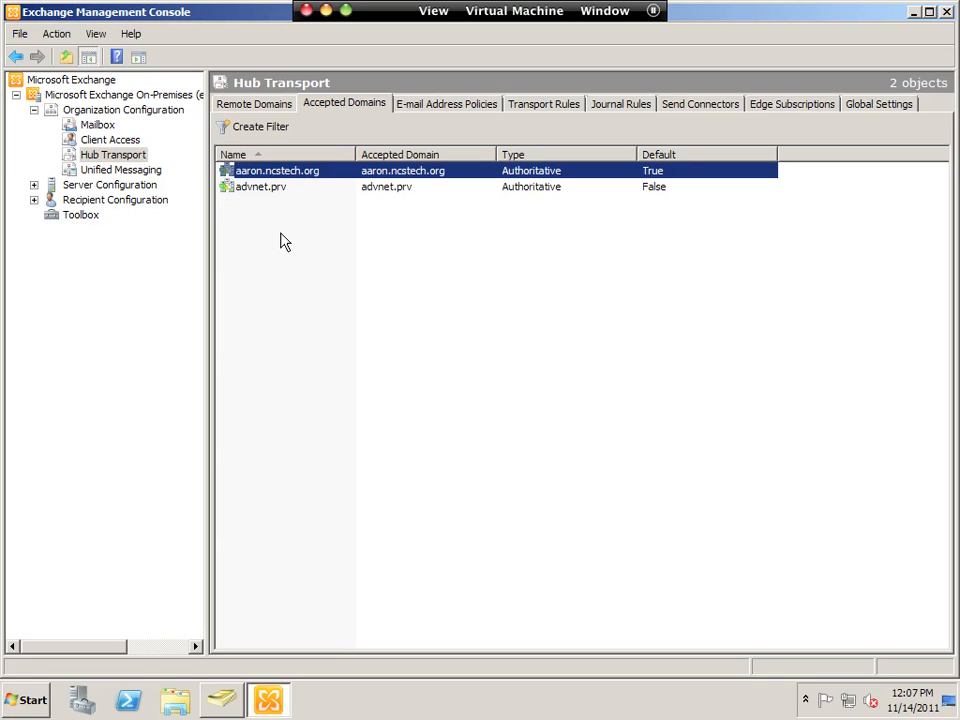
{"action": "right_click", "coordinate": [118, 155]}
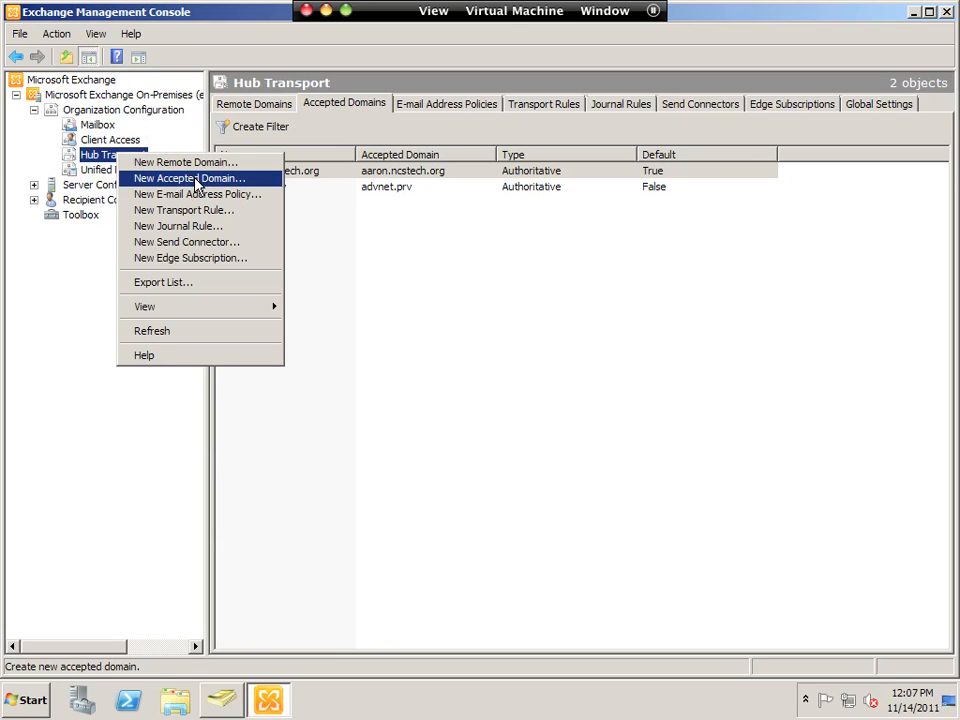
- Create an accepted domain named 'test' for test.ncstech.org and finish the wizard
{"action": "left_click", "coordinate": [196, 180]}
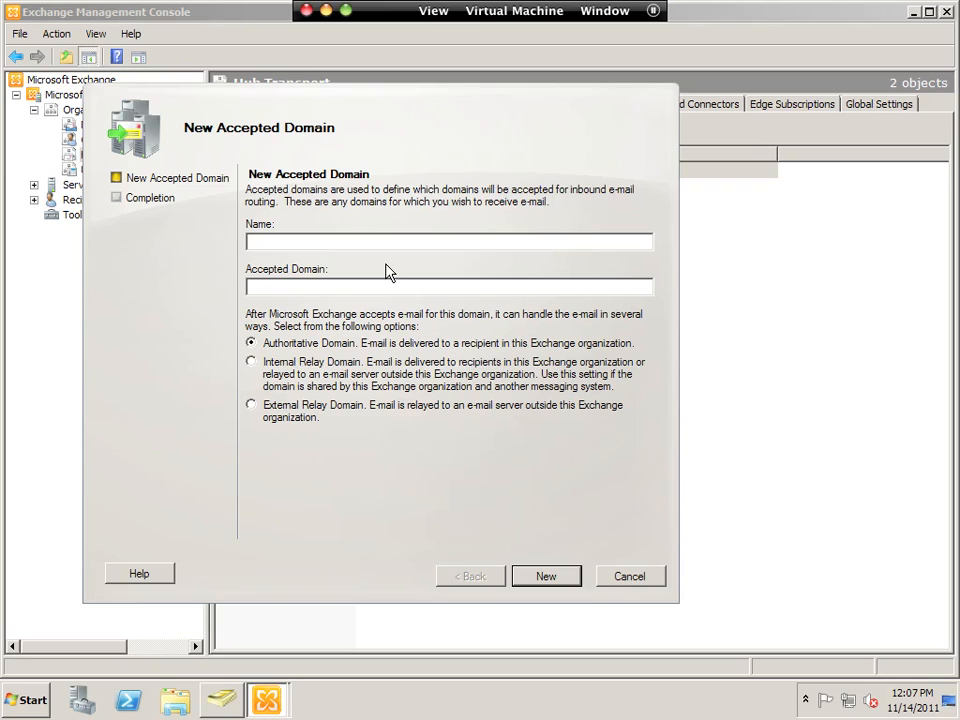
{"action": "type", "text": "test"}
{"action": "key", "text": "Tab"}
{"action": "type", "text": "test.ncstech.org"}
{"action": "left_click", "coordinate": [556, 578]}
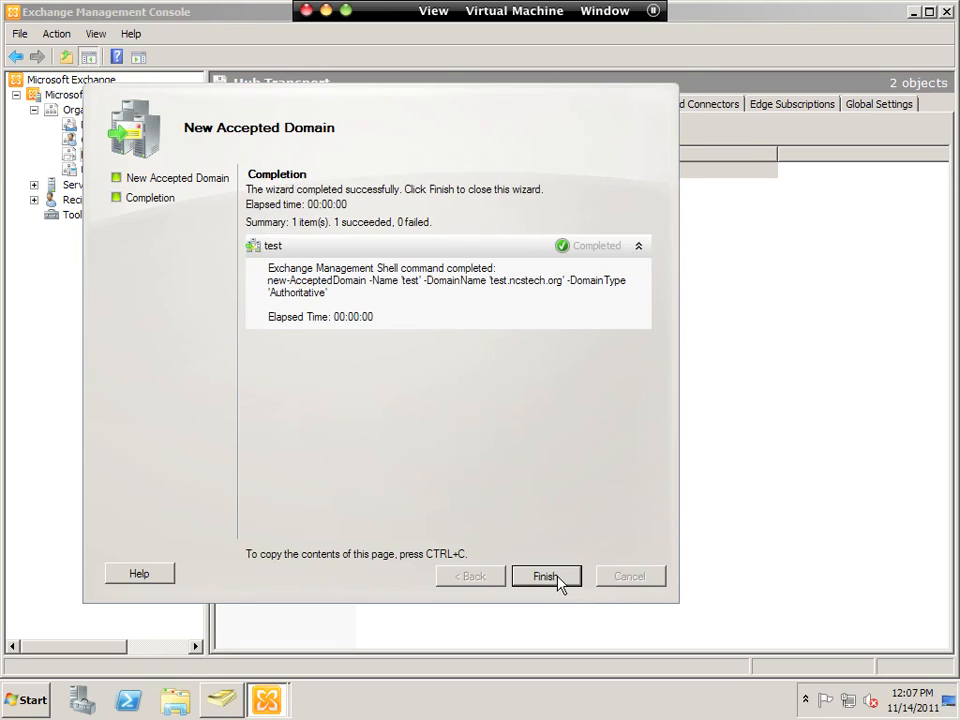
{"action": "left_click", "coordinate": [545, 577]}
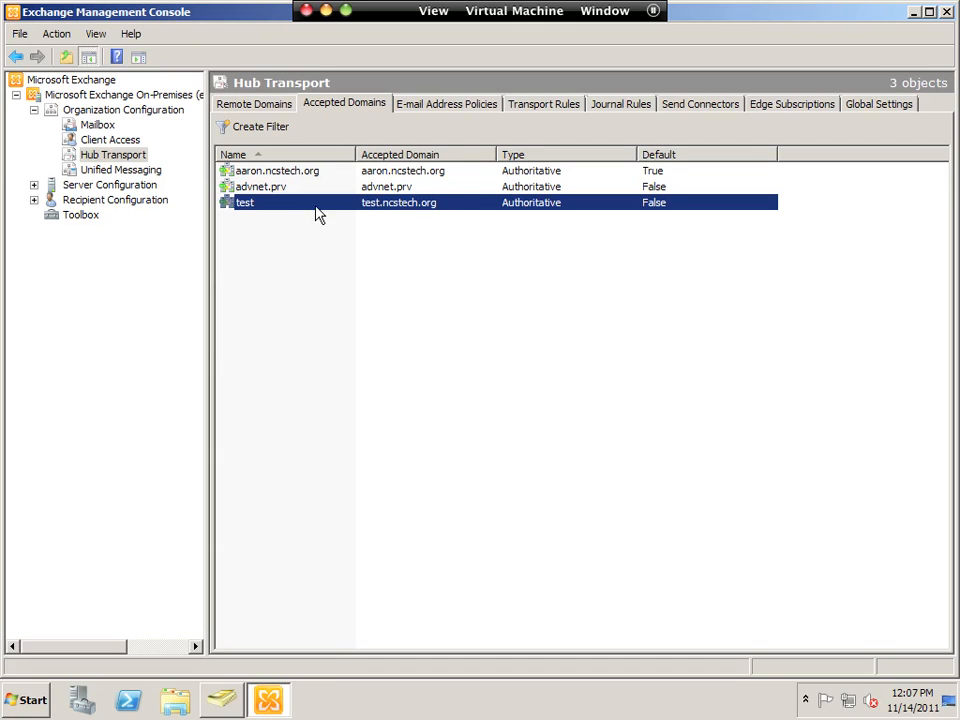
- Look over the aaron.ncstech.org and Default Policy address policies, then bring up Hub Transport's creation options
{"action": "left_click", "coordinate": [427, 107]}
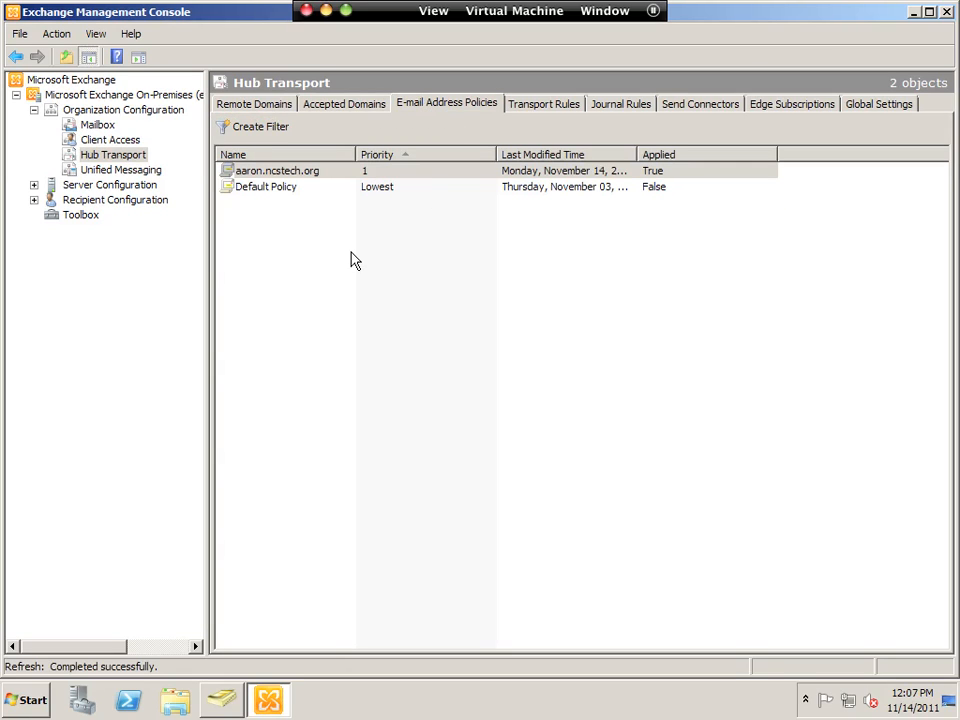
{"action": "left_click", "coordinate": [284, 173]}
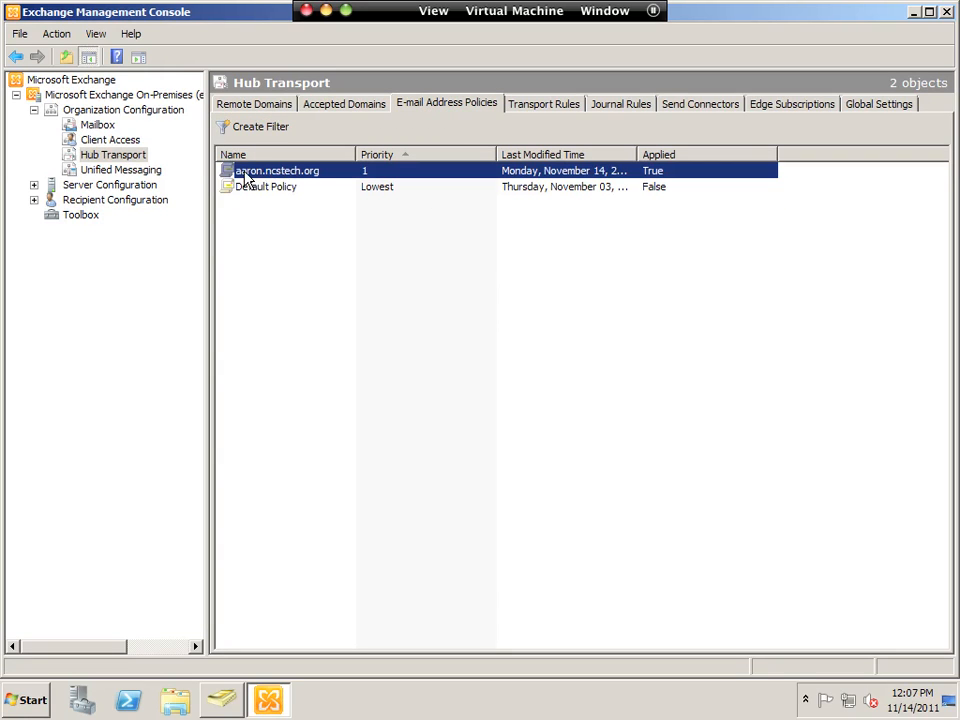
{"action": "left_click", "coordinate": [262, 190]}
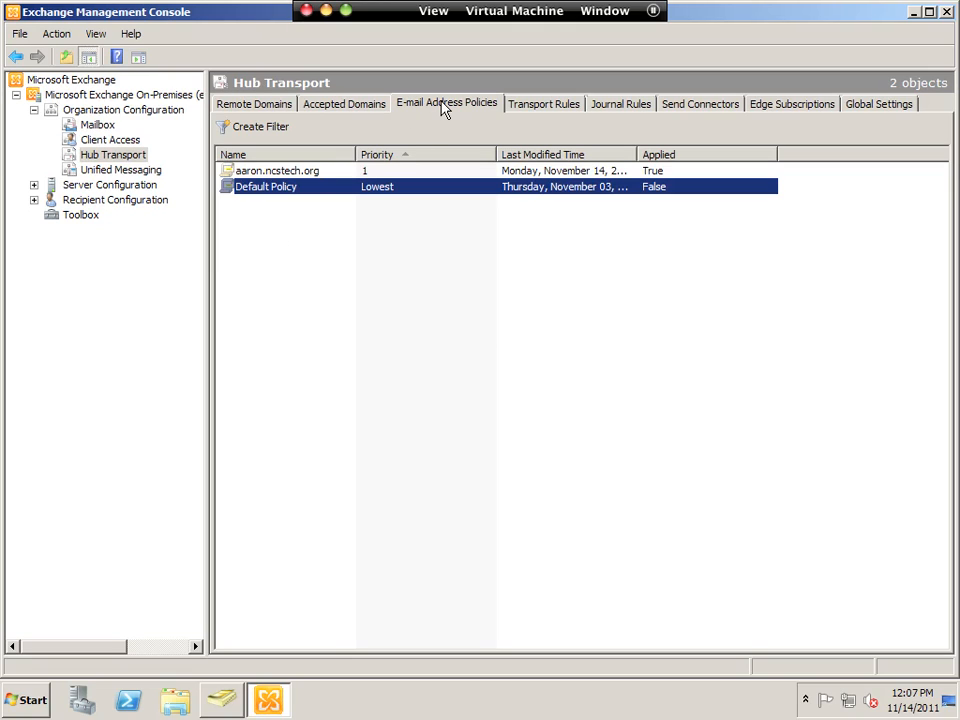
{"action": "left_click", "coordinate": [279, 243]}
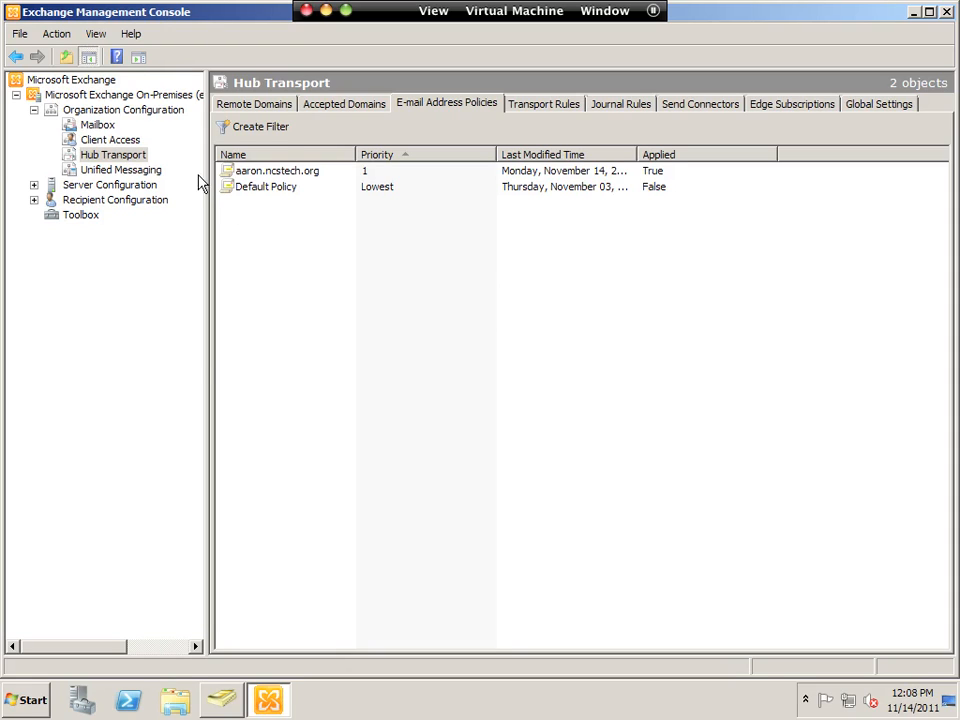
{"action": "right_click", "coordinate": [118, 157]}
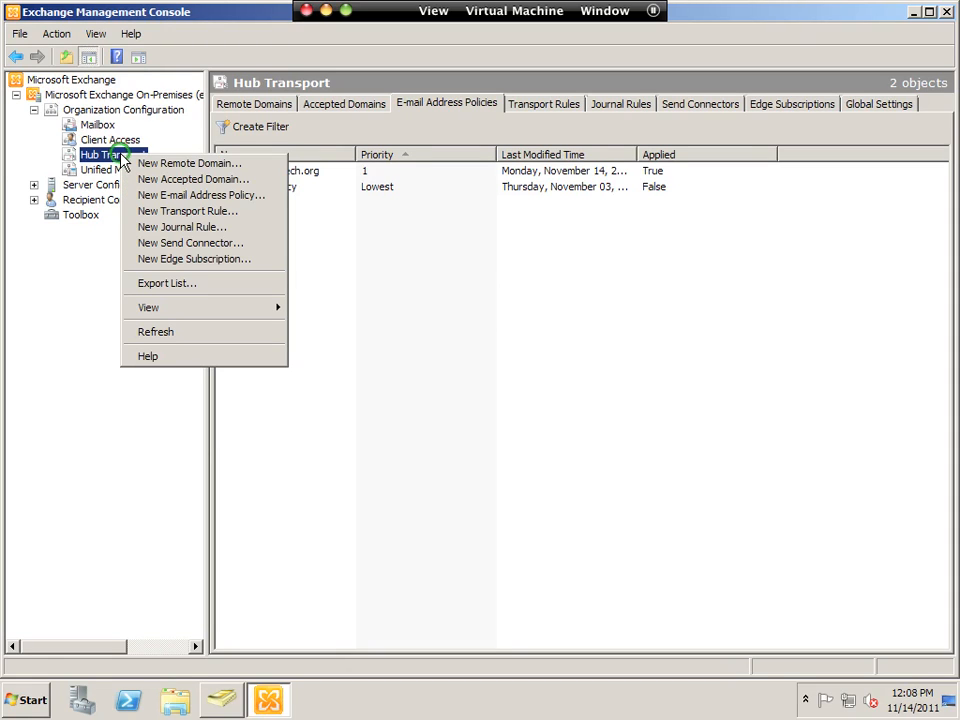
- Start a new e-mail address policy named test.ncstech.org and begin adding an SMTP address
{"action": "left_click", "coordinate": [199, 196]}
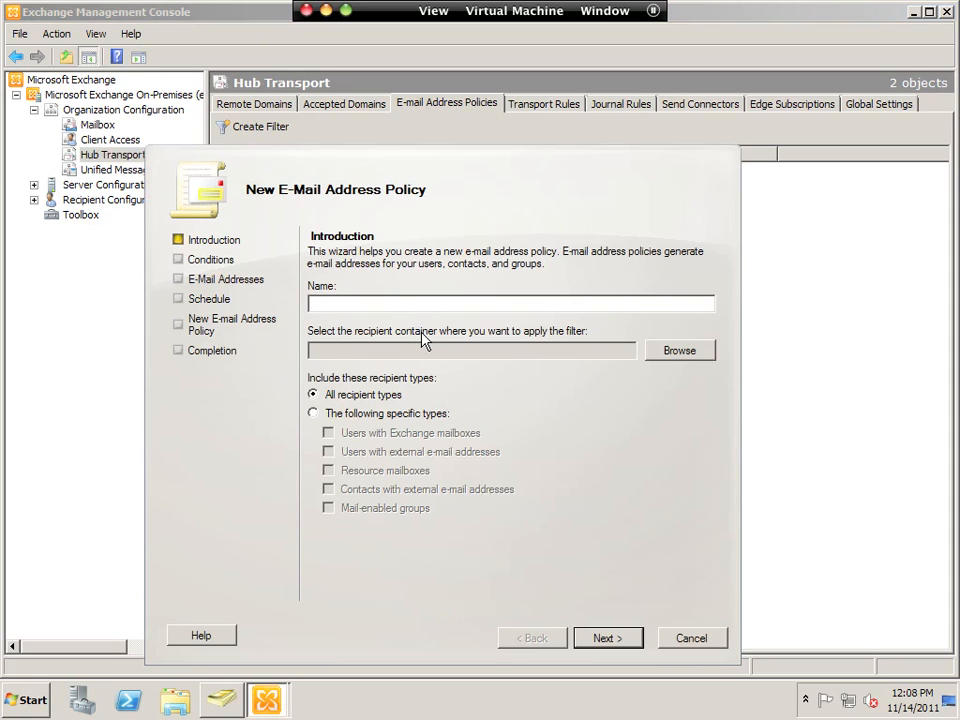
{"action": "type", "text": "test.ncstech.org"}
{"action": "left_click", "coordinate": [626, 640]}
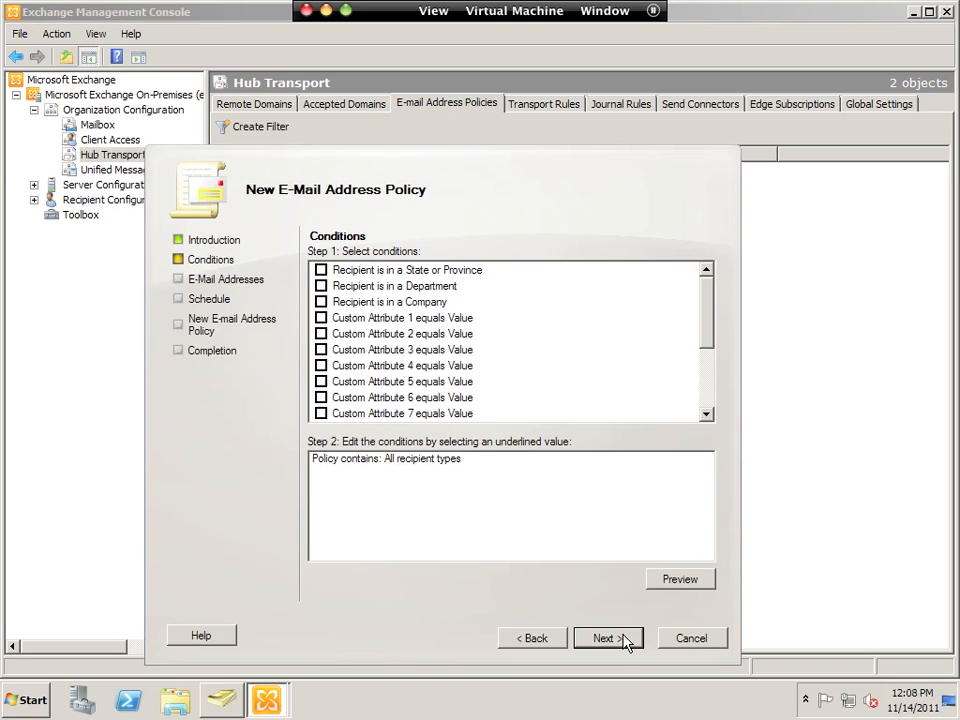
{"action": "left_click", "coordinate": [625, 640]}
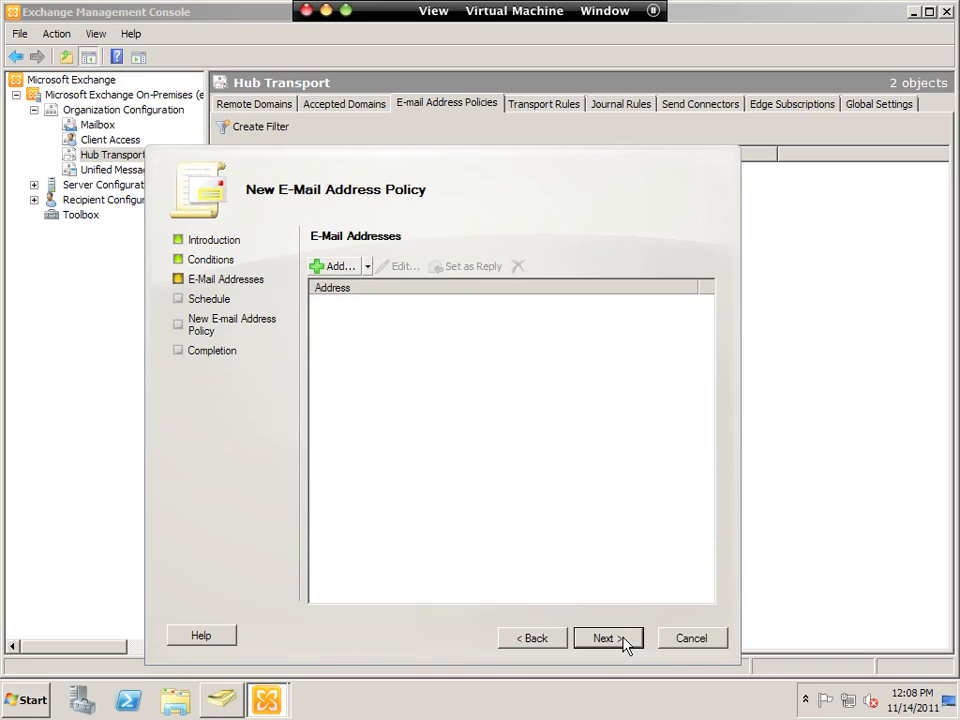
{"action": "left_click", "coordinate": [339, 268]}
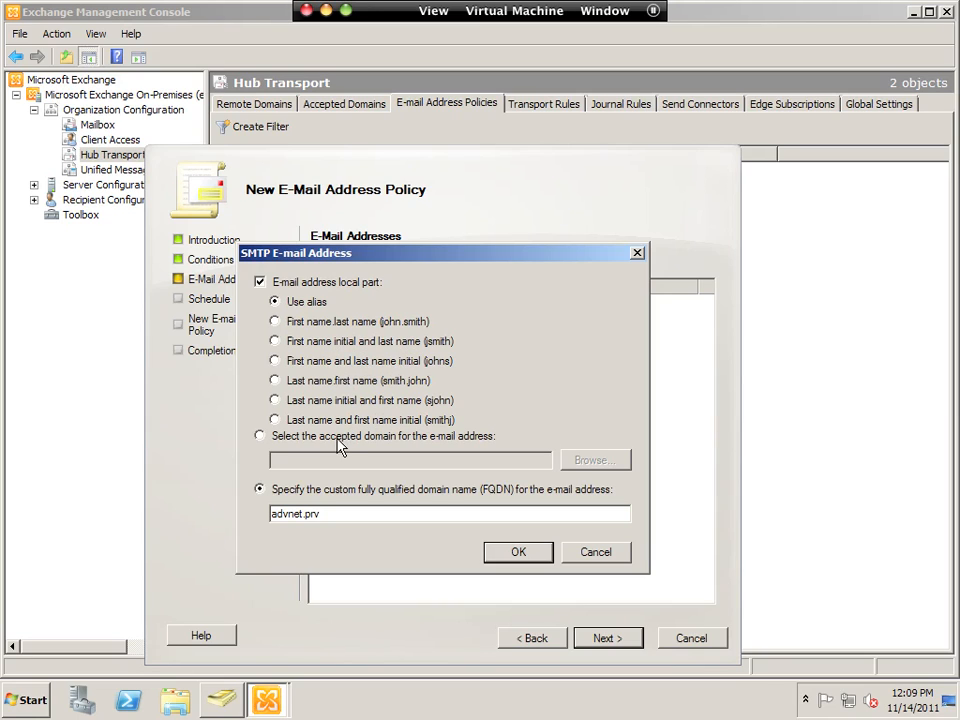
{"action": "left_click", "coordinate": [276, 321]}
{"action": "left_click", "coordinate": [386, 437]}
{"action": "left_click", "coordinate": [596, 460]}
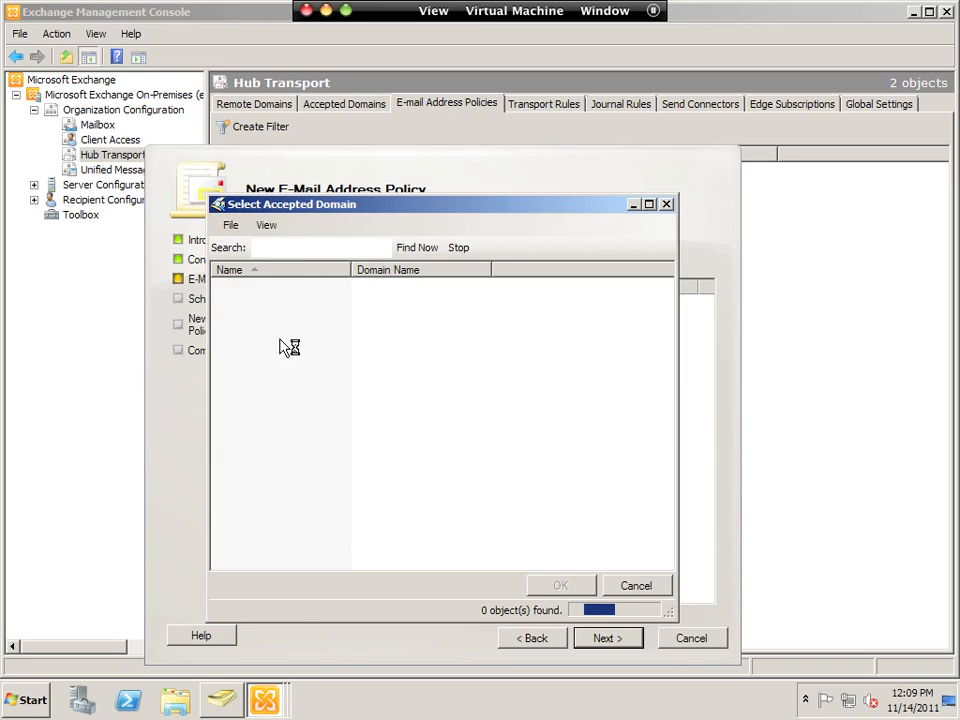
{"action": "left_click", "coordinate": [247, 322]}
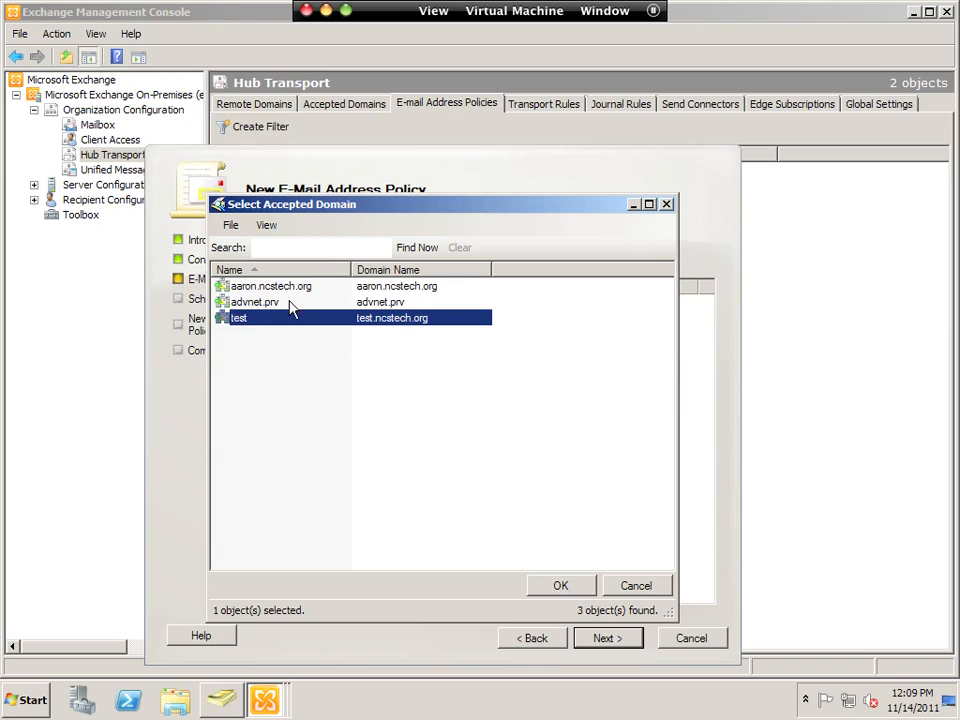
{"action": "left_click", "coordinate": [563, 589]}
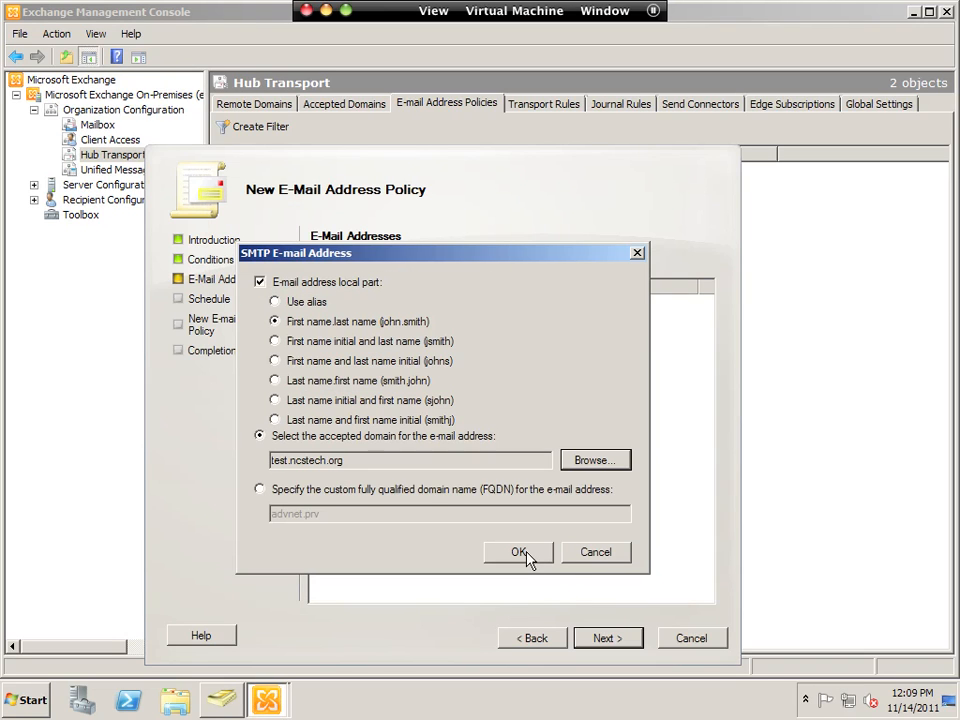
{"action": "left_click", "coordinate": [527, 555]}
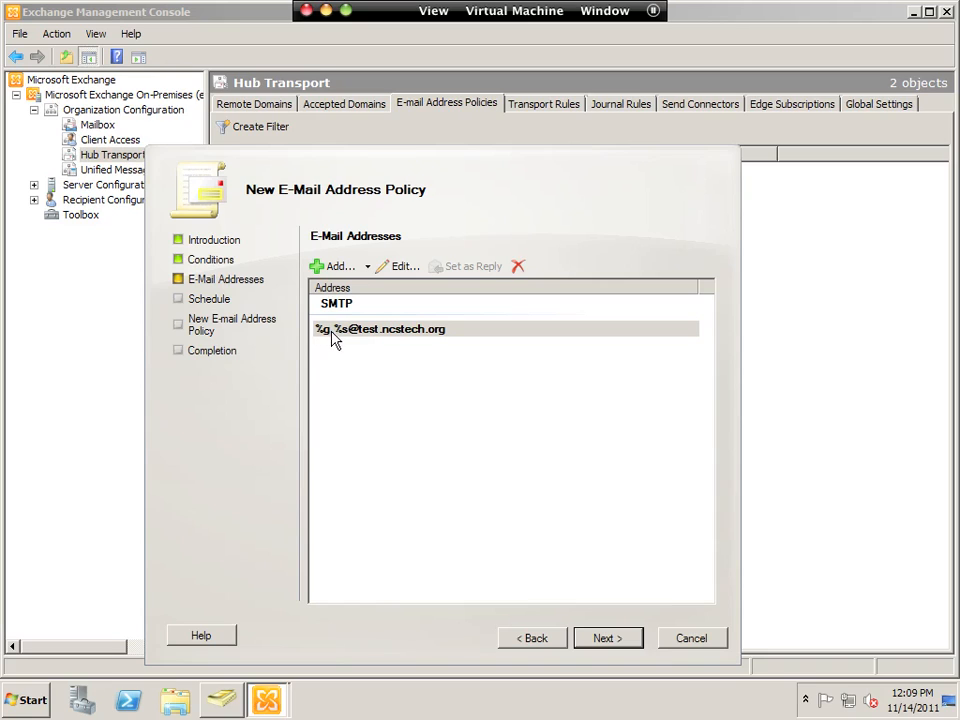
- Advance through schedule and summary, then cancel the policy wizard and select aaron.ncstech.org
{"action": "left_click", "coordinate": [619, 638]}
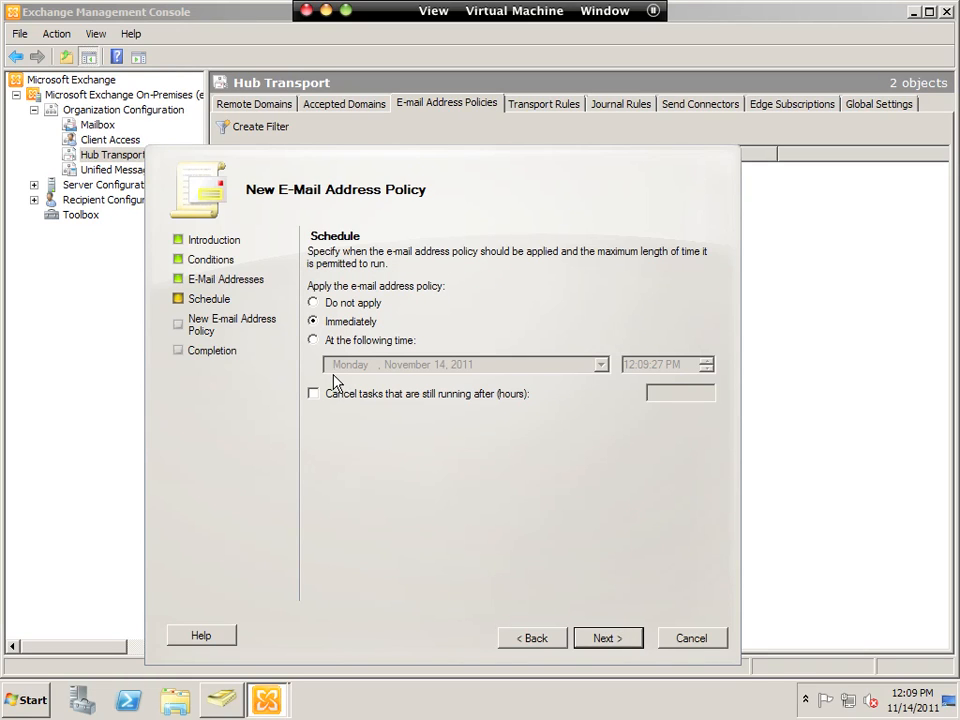
{"action": "left_click", "coordinate": [625, 641]}
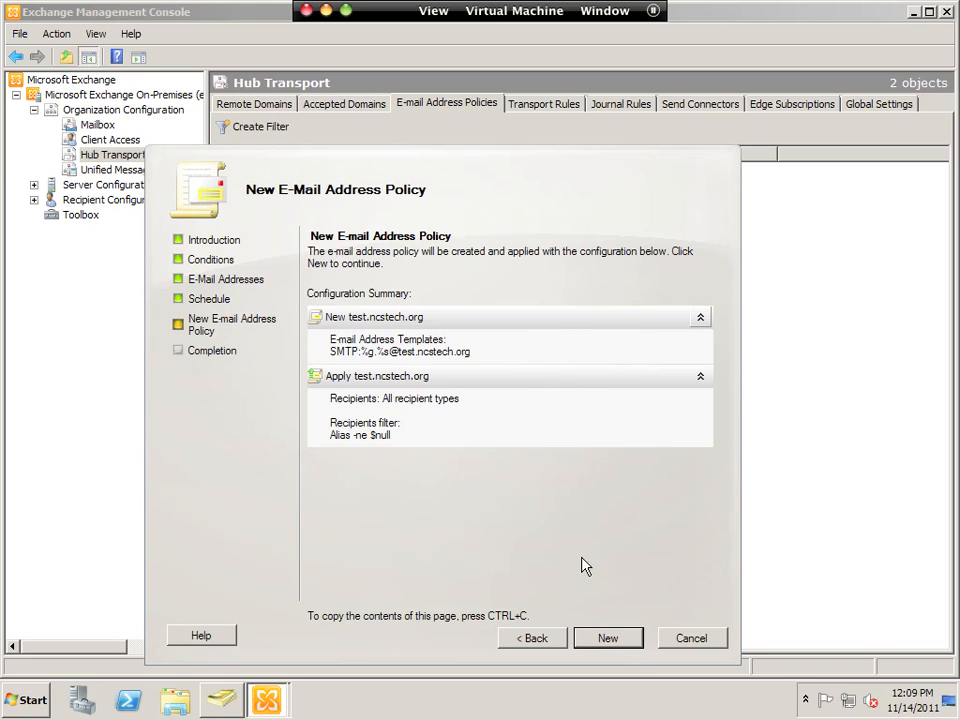
{"action": "left_click", "coordinate": [688, 640]}
{"action": "left_click", "coordinate": [448, 437]}
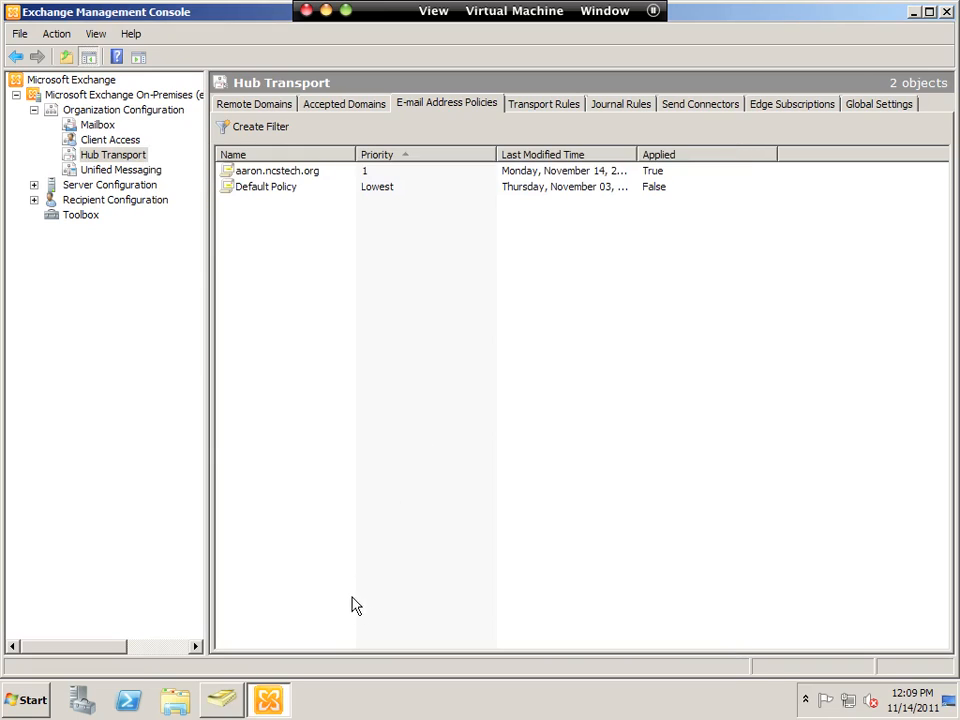
{"action": "left_click", "coordinate": [282, 172]}
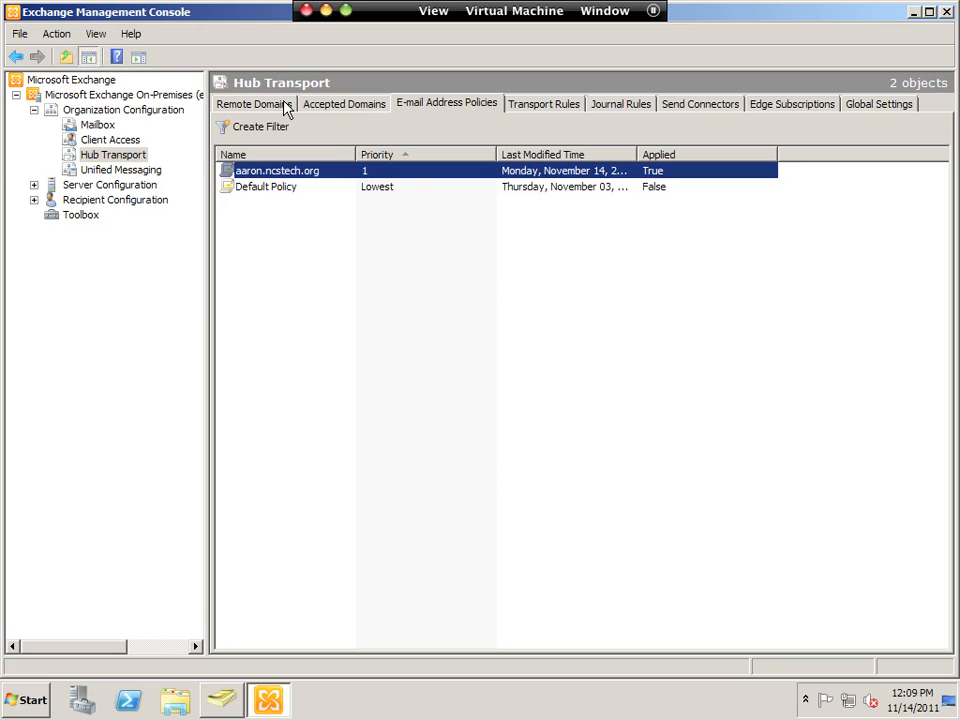
- Remove the test accepted domain and confirm, then select aaron.ncstech.org
{"action": "left_click", "coordinate": [332, 108]}
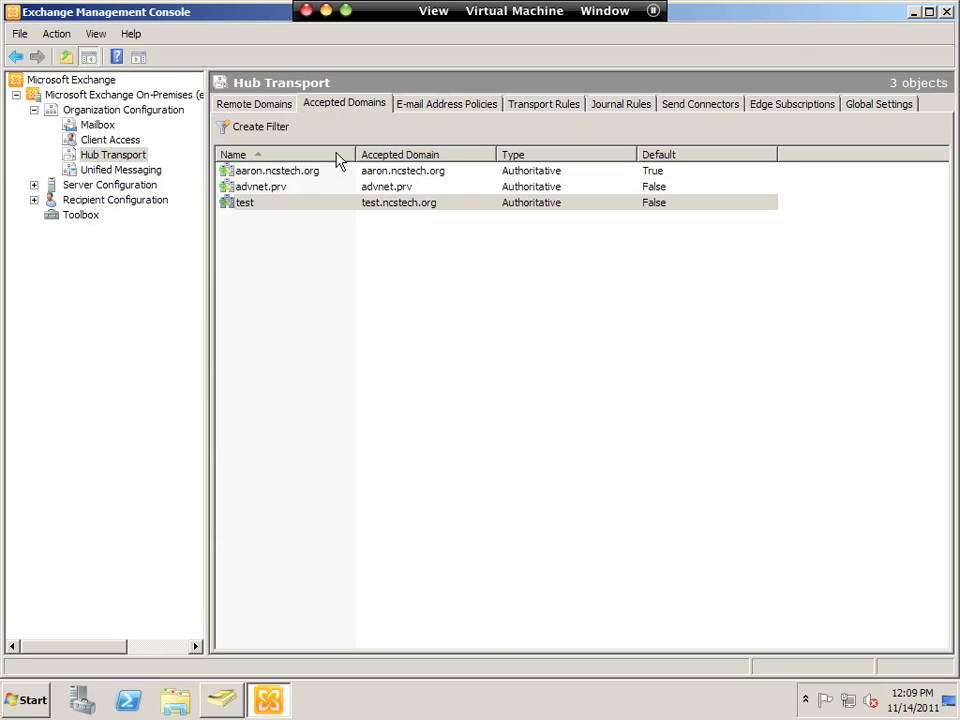
{"action": "right_click", "coordinate": [259, 207]}
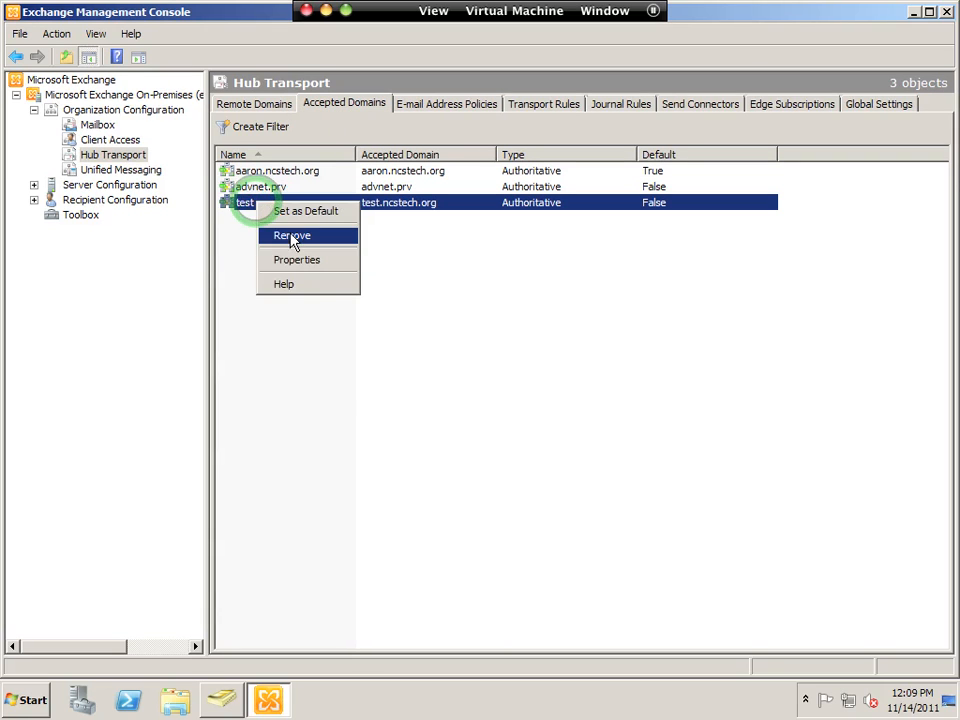
{"action": "left_click", "coordinate": [292, 237]}
{"action": "left_click", "coordinate": [481, 372]}
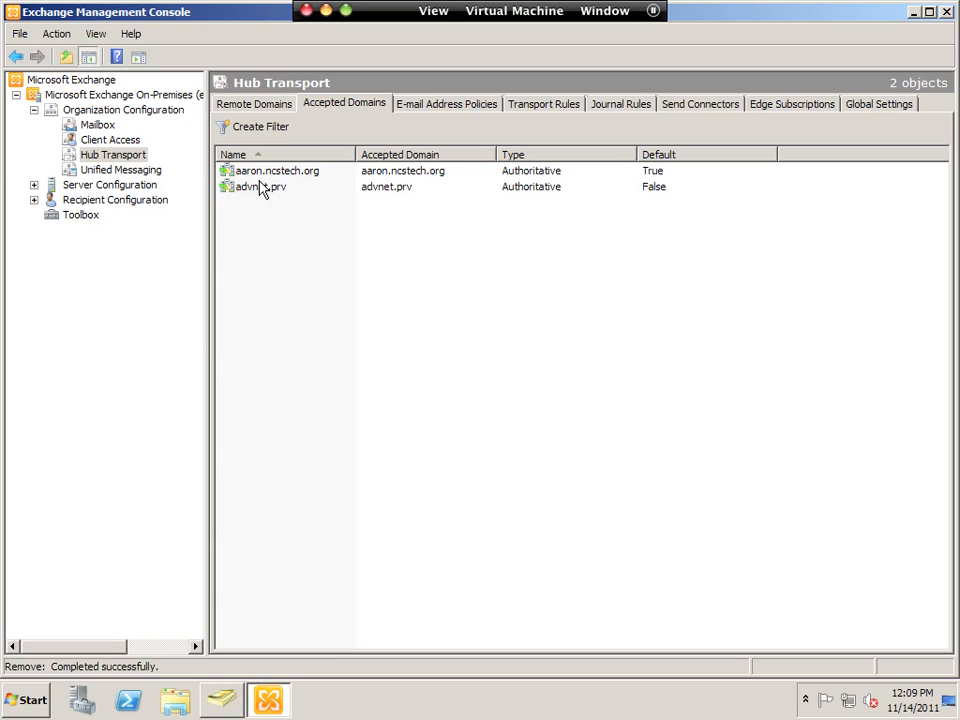
{"action": "left_click", "coordinate": [256, 176]}
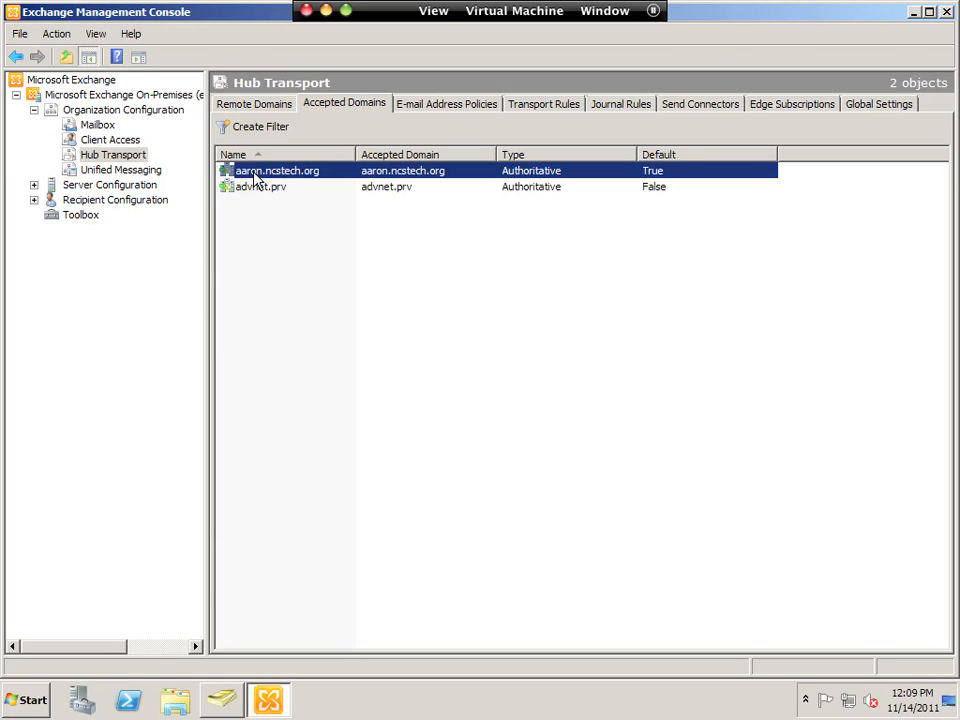
- Return to the aaron.ncstech.org address policy, then show Server Configuration for EXCHANGE01
{"action": "left_click", "coordinate": [431, 110]}
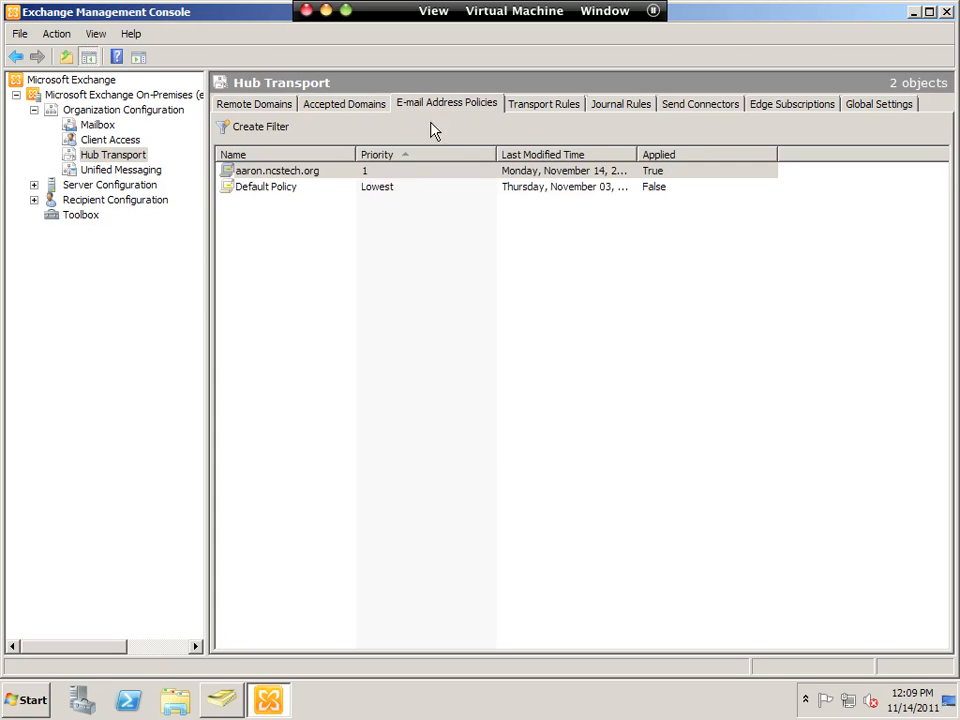
{"action": "left_click", "coordinate": [276, 173]}
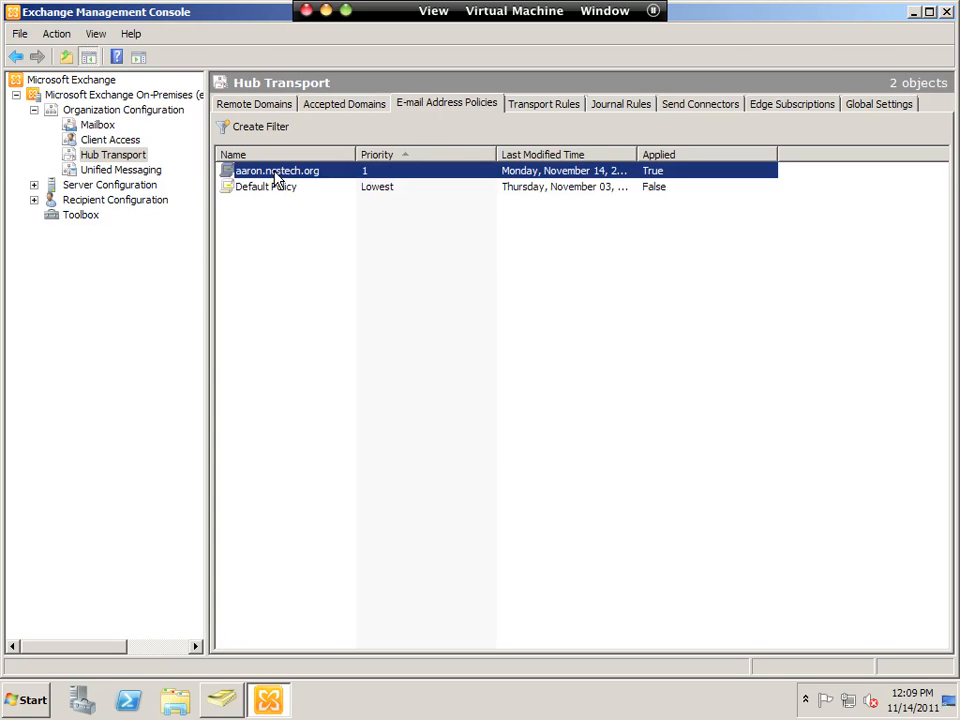
{"action": "left_click", "coordinate": [96, 188]}
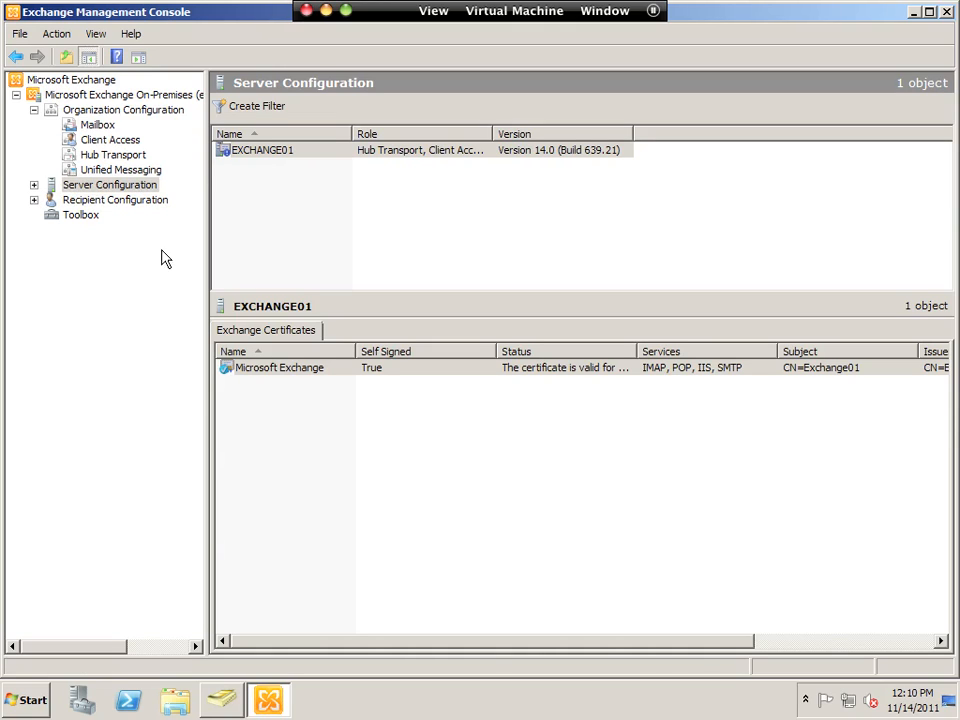
- Expand Server Configuration and select Client Access to list EXCHANGE01's owa (Default Web Site) directory
{"action": "left_click", "coordinate": [264, 370]}
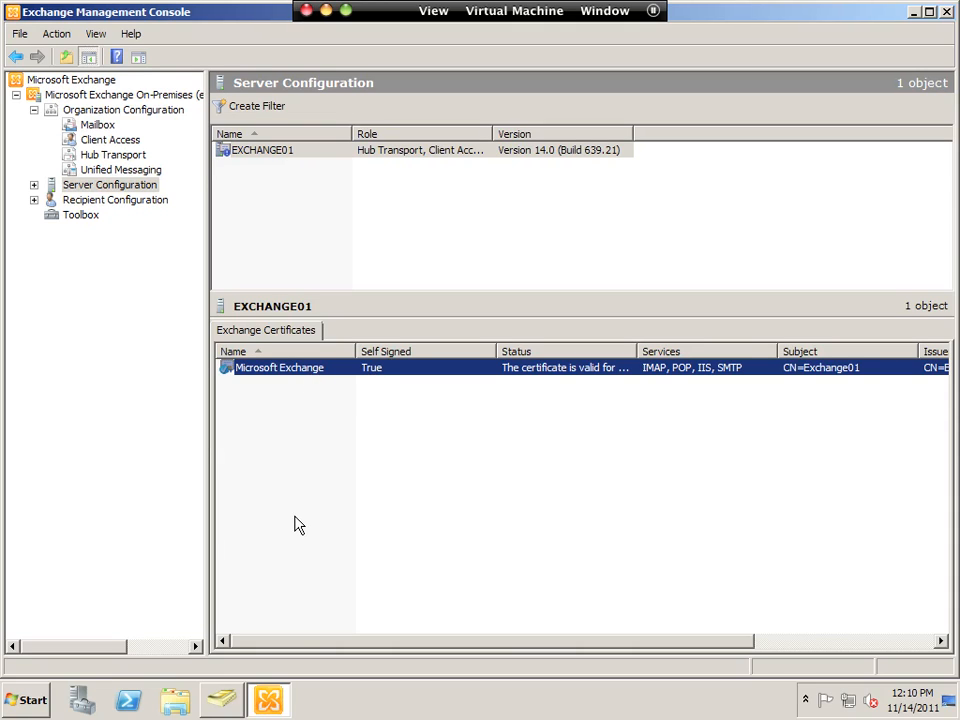
{"action": "left_click", "coordinate": [34, 186]}
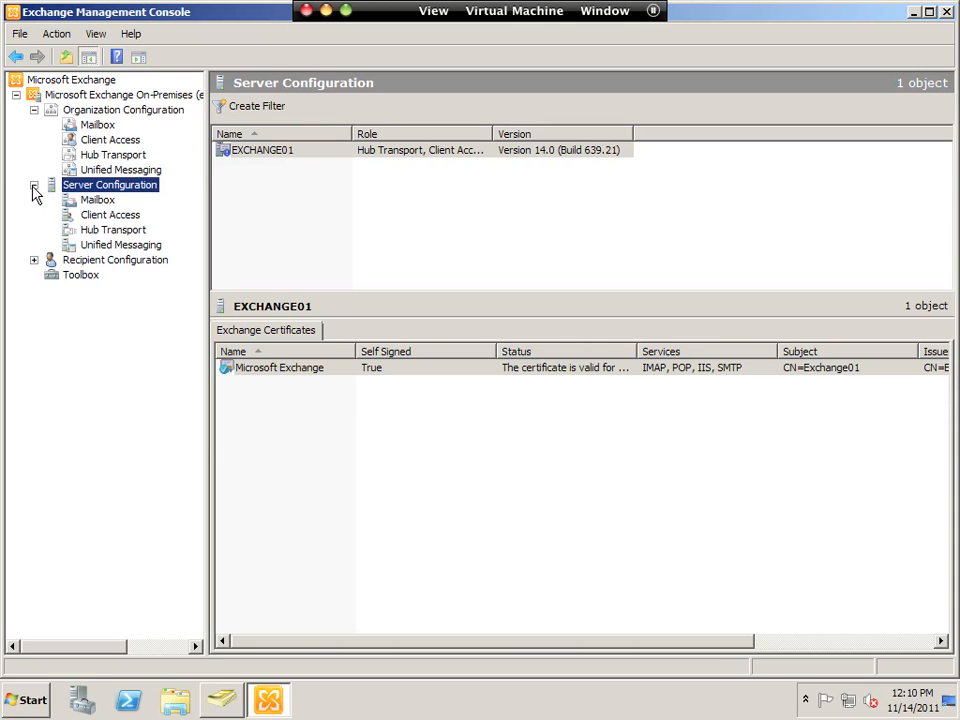
{"action": "left_click", "coordinate": [106, 218]}
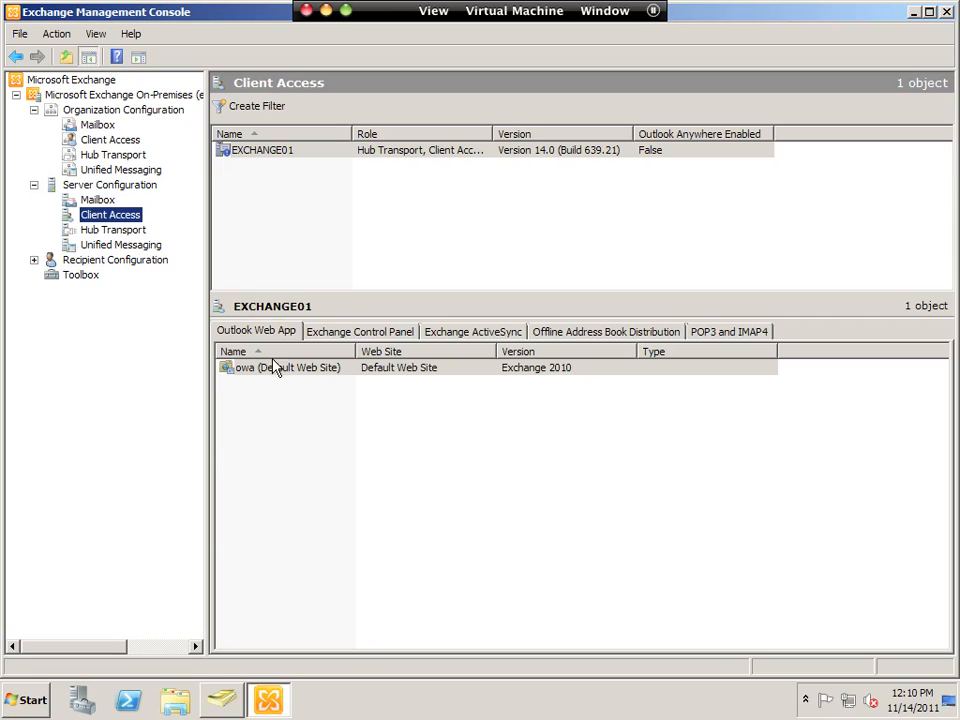
{"action": "left_click", "coordinate": [275, 370]}
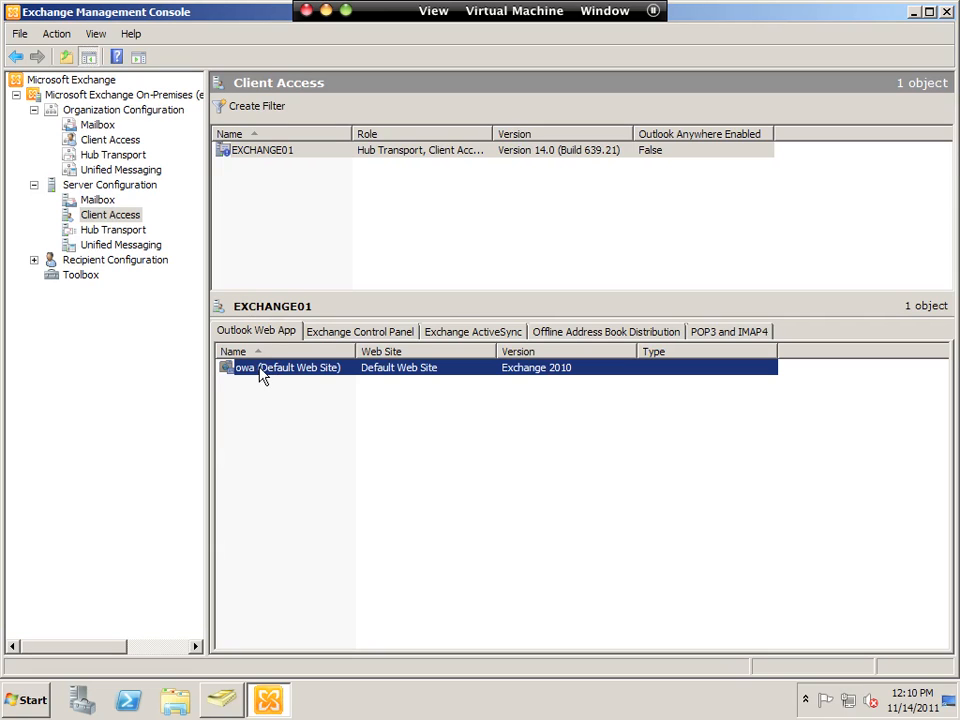
{"action": "double_click", "coordinate": [370, 368]}
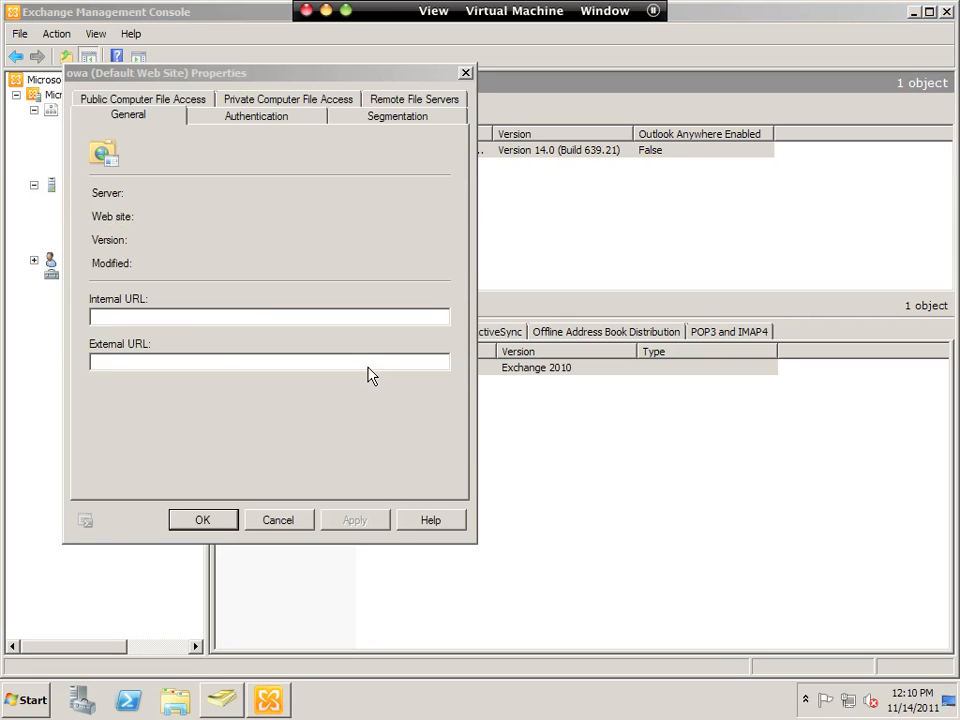
{"action": "left_click", "coordinate": [133, 317]}
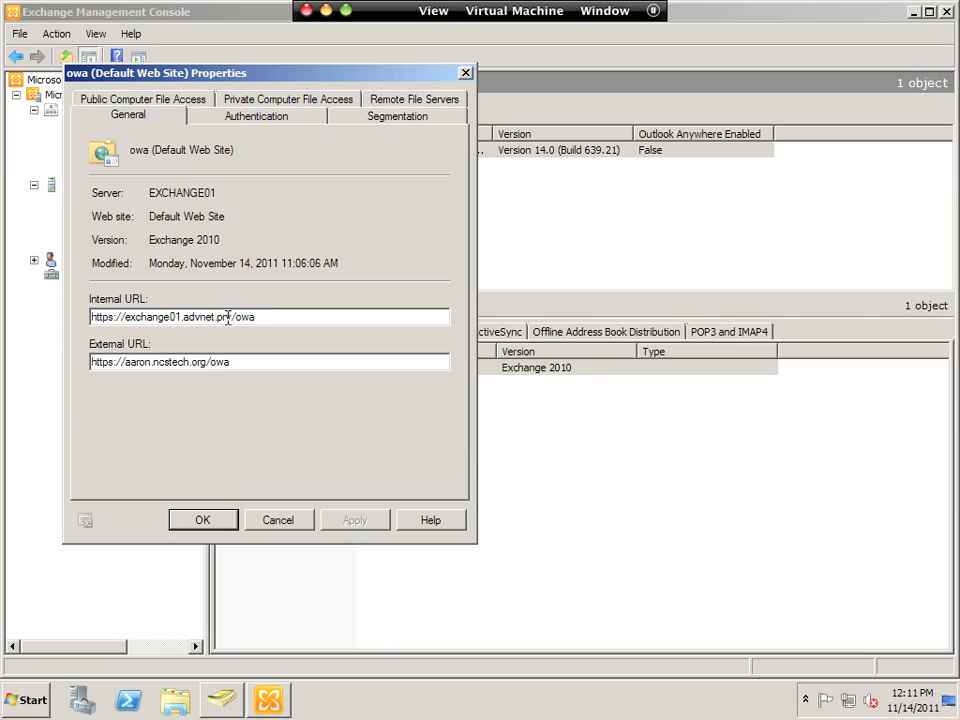
{"action": "left_click_drag", "start_coordinate": [232, 317], "coordinate": [91, 317]}
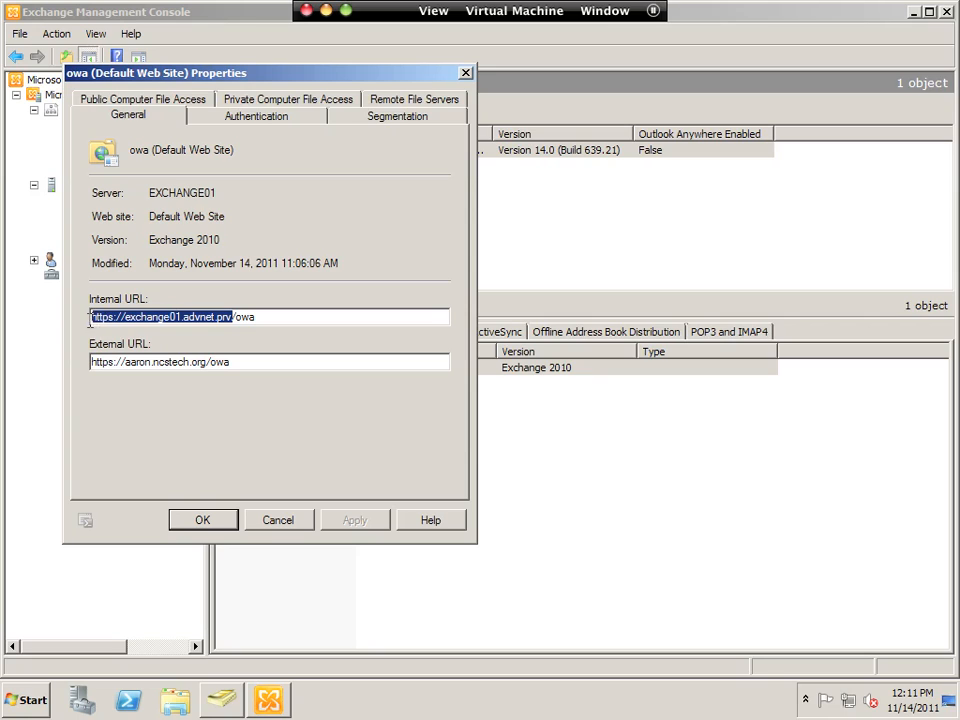
{"action": "left_click", "coordinate": [234, 362]}
{"action": "left_click_drag", "start_coordinate": [234, 362], "coordinate": [94, 368]}
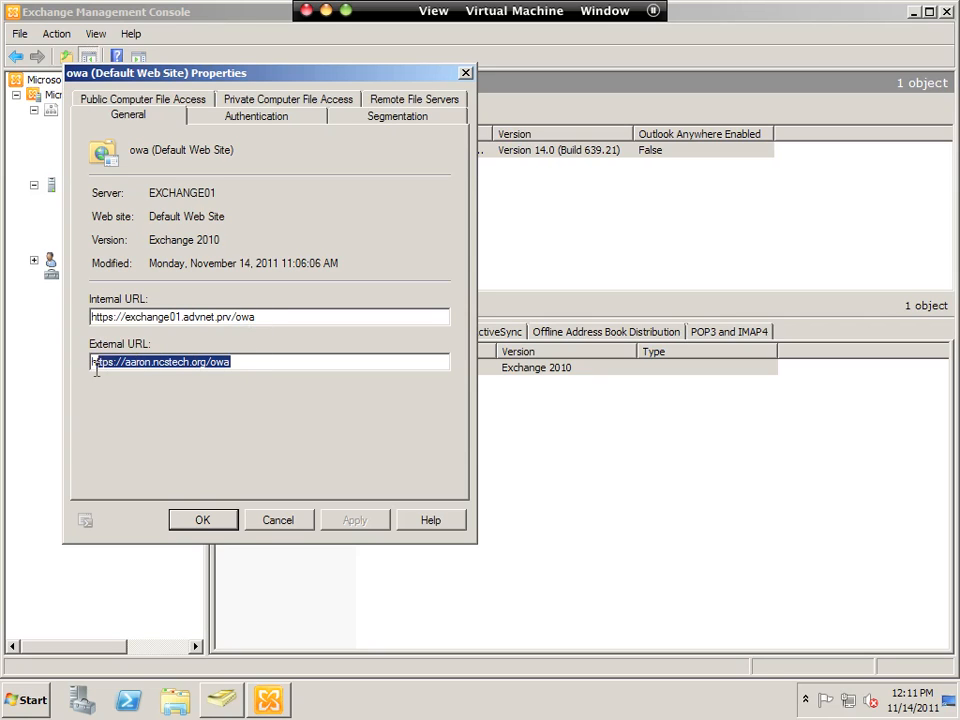
{"action": "left_click", "coordinate": [124, 364]}
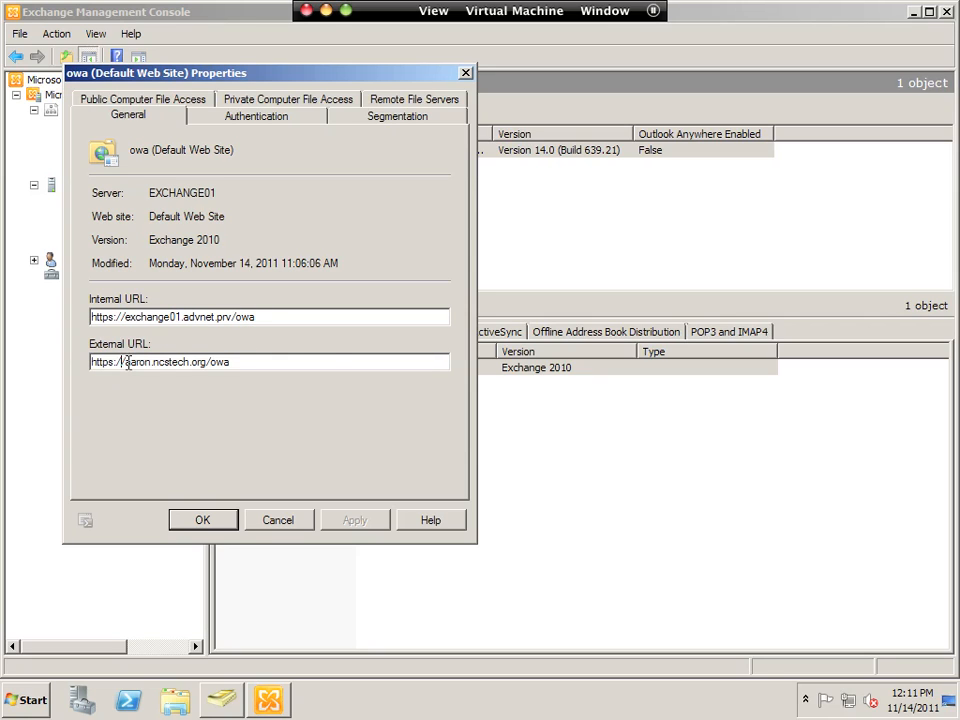
{"action": "type", "text": "mail."}
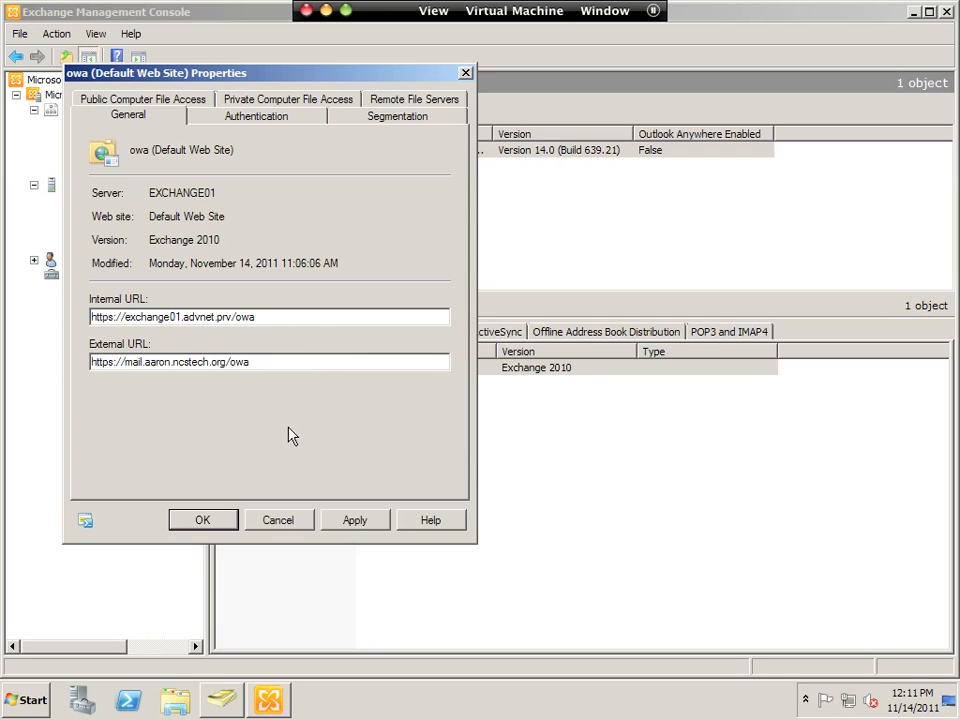
{"action": "left_click_drag", "start_coordinate": [253, 361], "coordinate": [232, 362]}
{"action": "left_click_drag", "start_coordinate": [91, 362], "coordinate": [264, 361]}
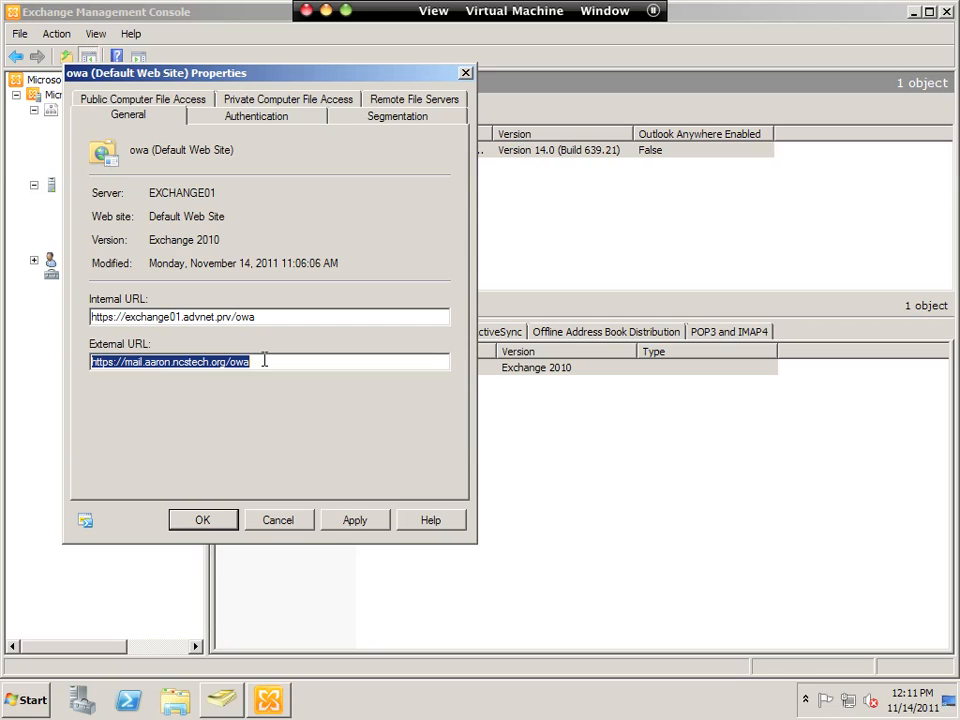
{"action": "left_click", "coordinate": [163, 362]}
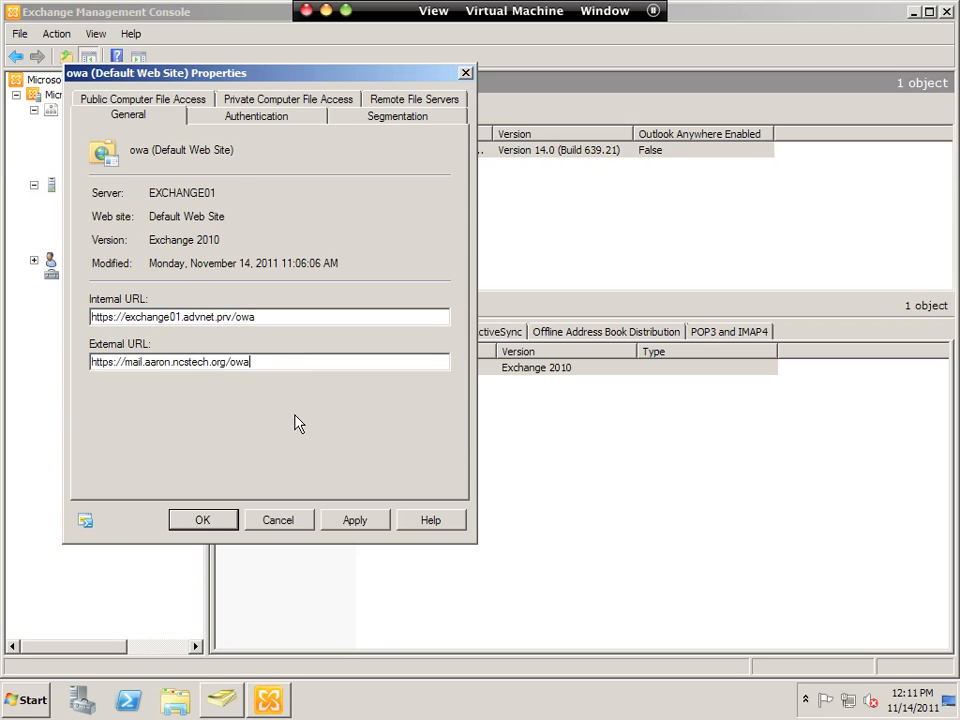
- Review the OWA authentication settings, then save the properties and acknowledge the ECP URL warning
{"action": "left_click", "coordinate": [287, 120]}
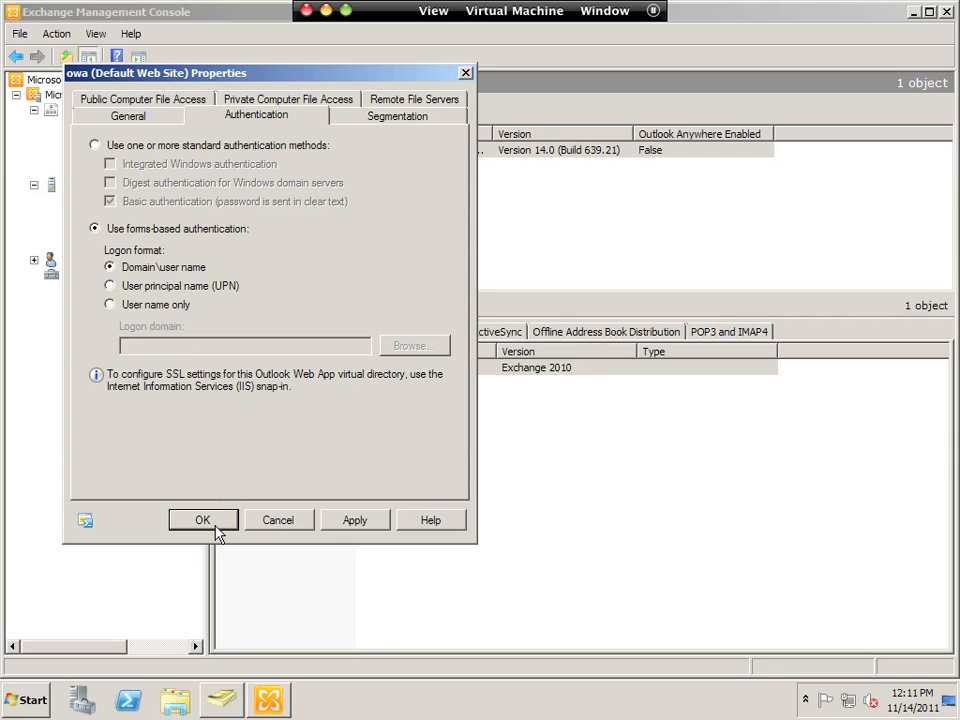
{"action": "left_click", "coordinate": [140, 117]}
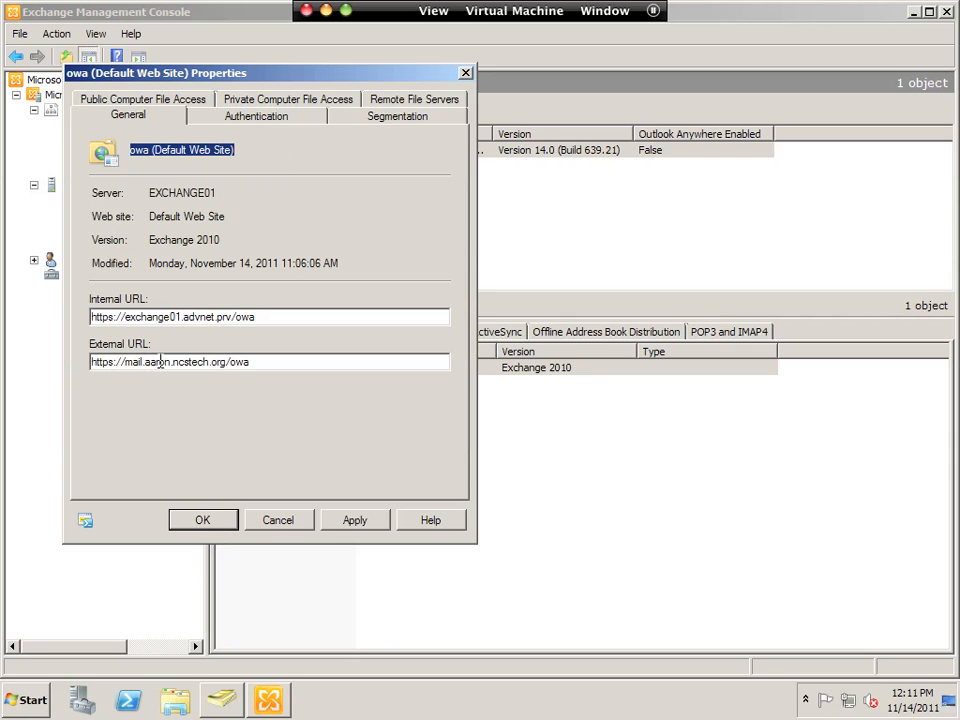
{"action": "left_click_drag", "start_coordinate": [242, 361], "coordinate": [75, 373]}
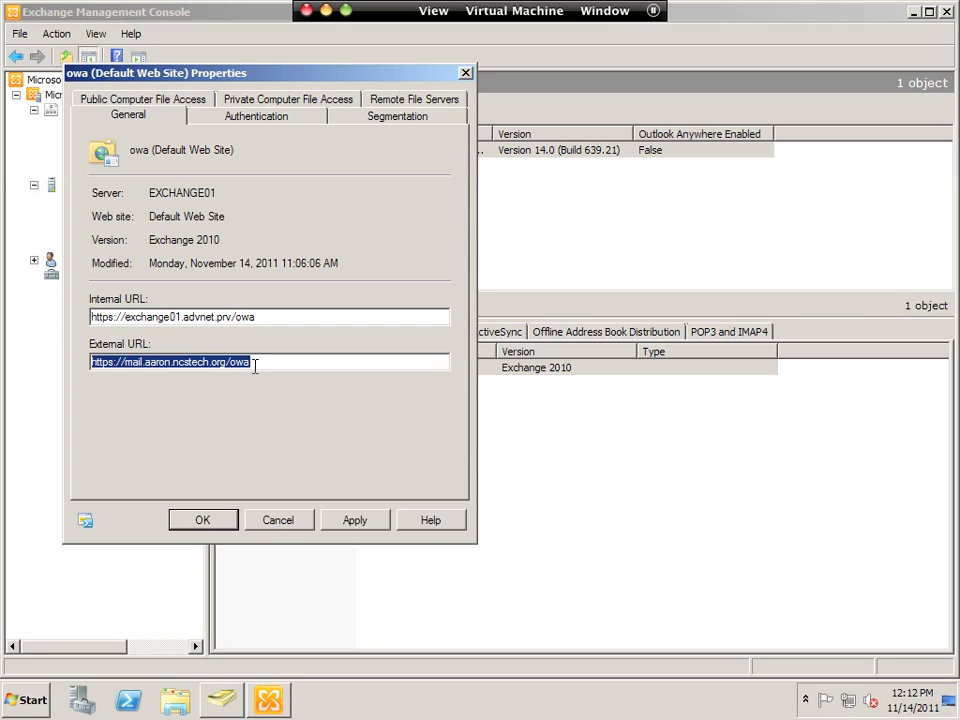
{"action": "left_click", "coordinate": [226, 520]}
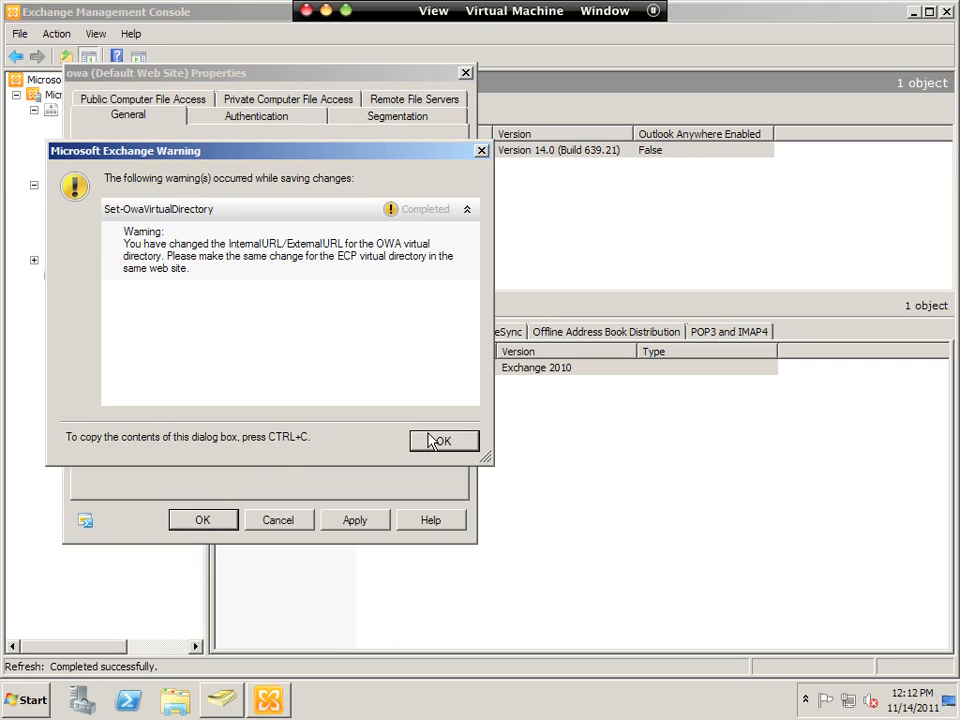
{"action": "left_click", "coordinate": [431, 441]}
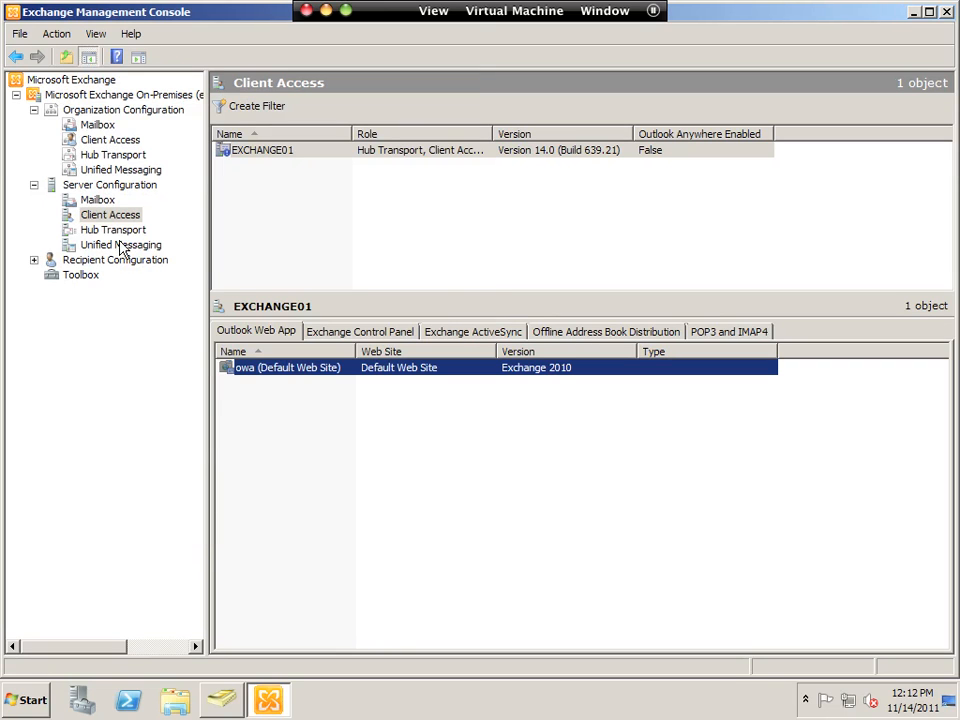
- Expand Recipient Configuration and show the Mailbox list
{"action": "left_click", "coordinate": [84, 264]}
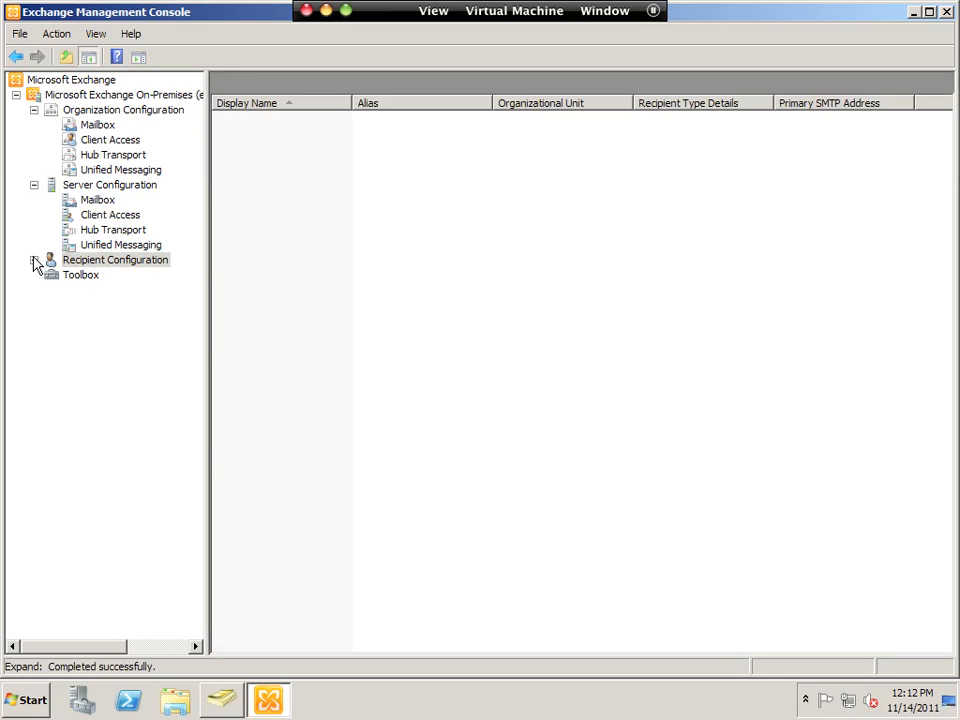
{"action": "left_click", "coordinate": [34, 260]}
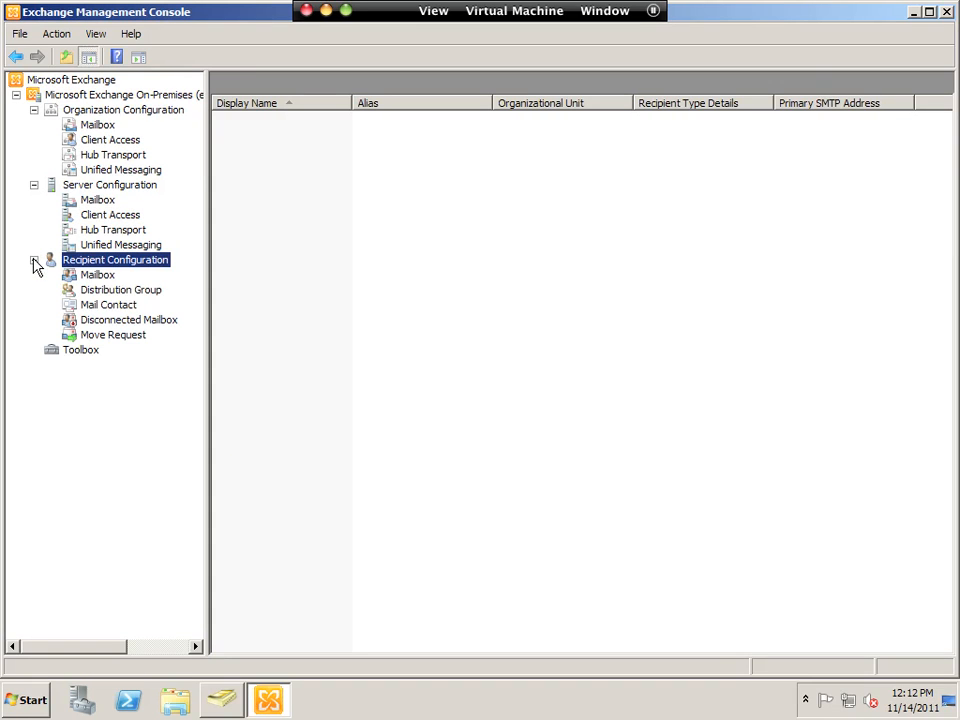
{"action": "left_click", "coordinate": [97, 275]}
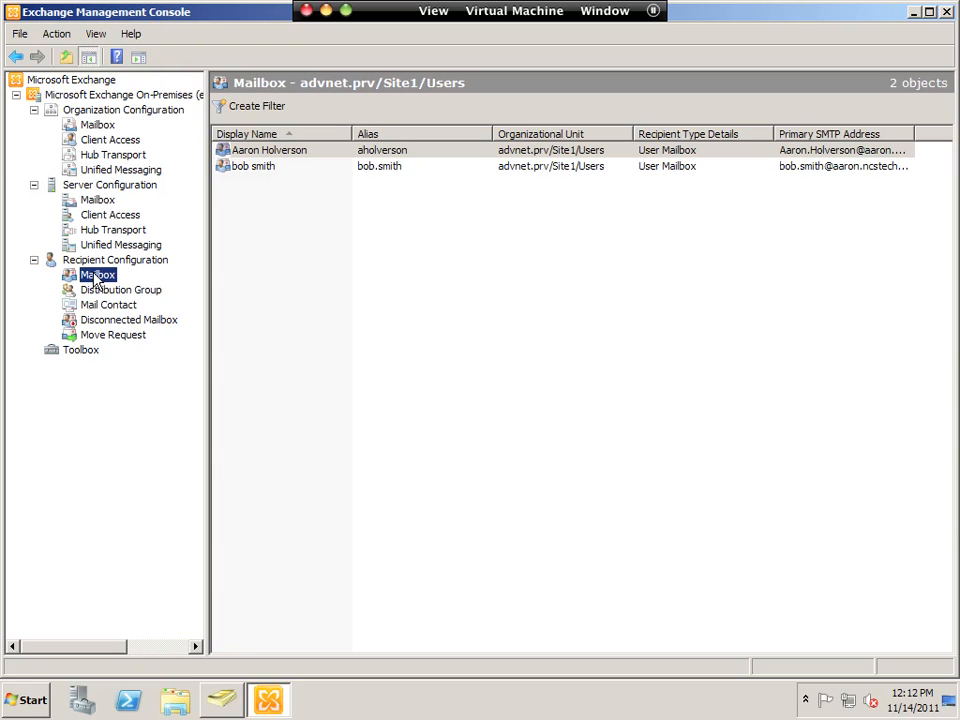
- Review the recipient scope's advnet.prv/Site1/Users OU and cancel without changes
{"action": "right_click", "coordinate": [95, 262]}
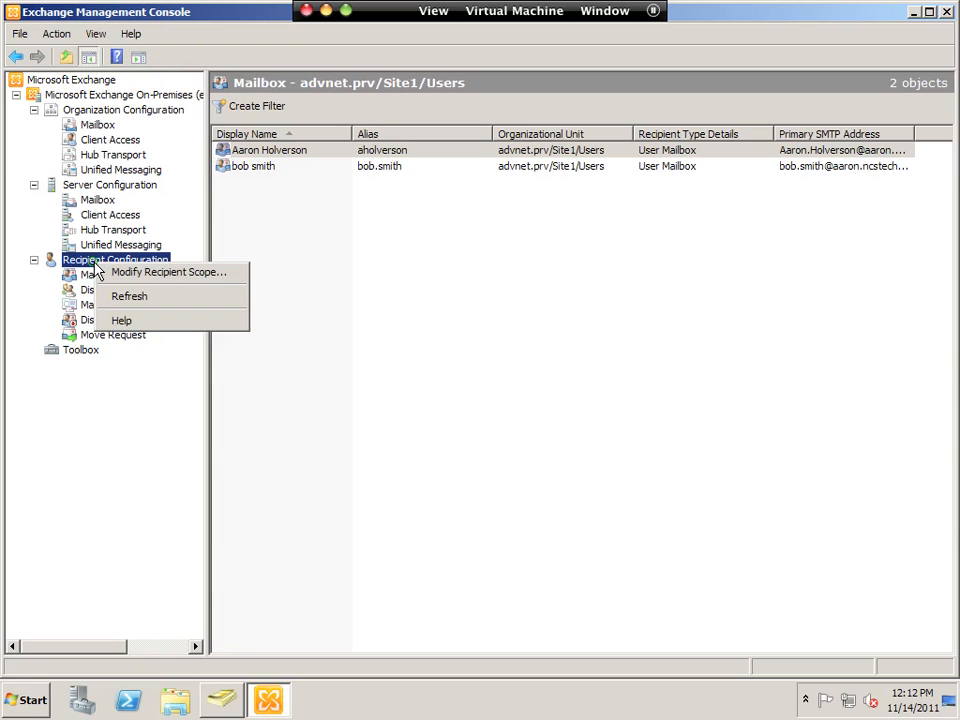
{"action": "left_click", "coordinate": [177, 279]}
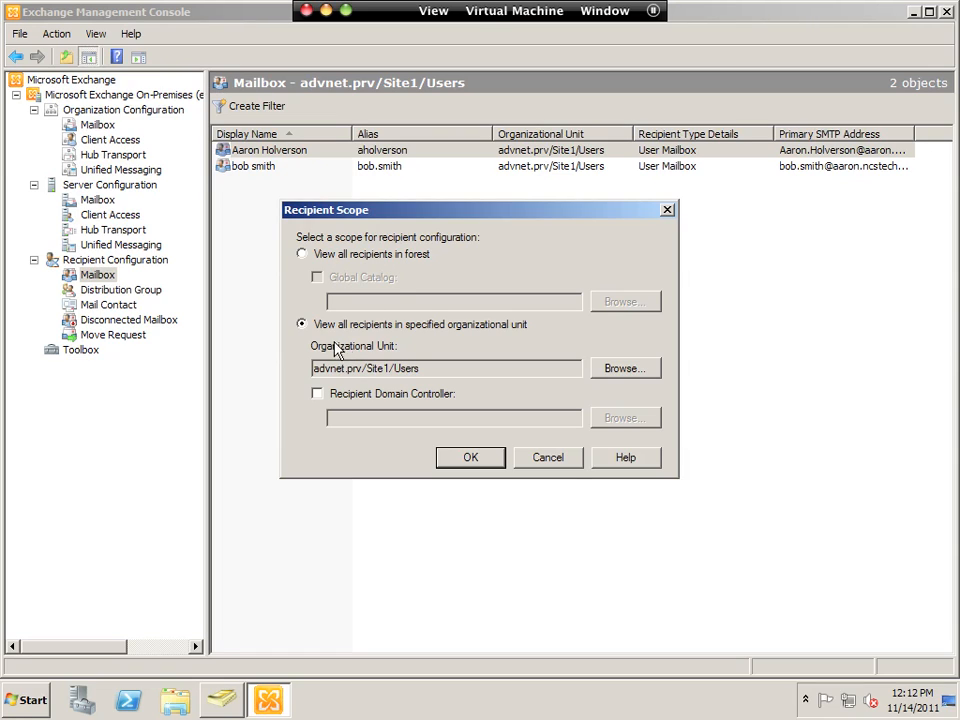
{"action": "left_click_drag", "start_coordinate": [420, 369], "coordinate": [366, 372]}
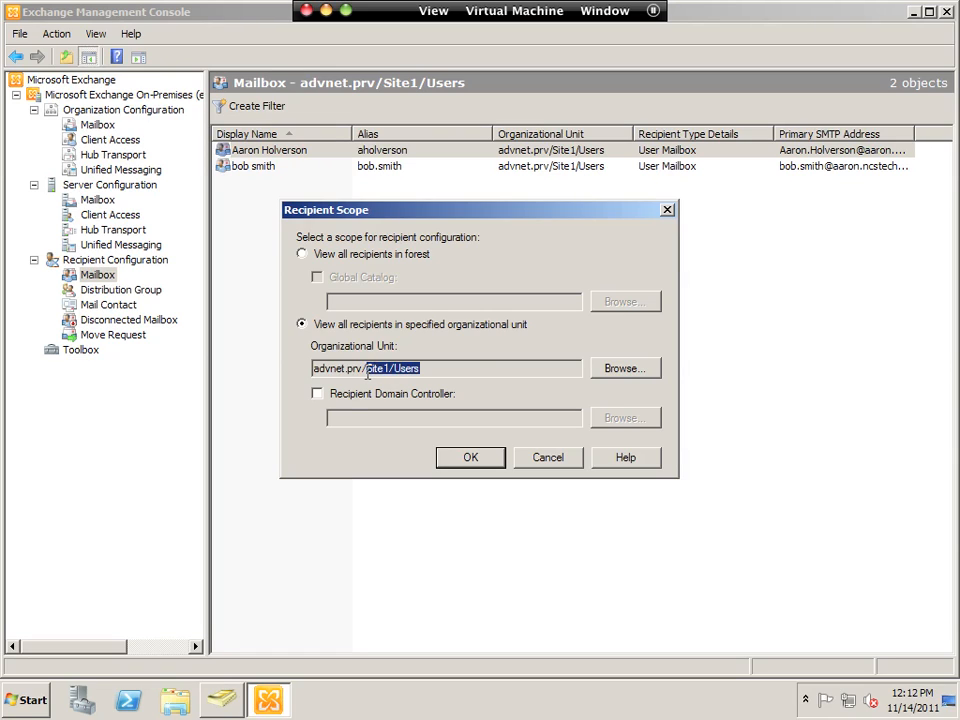
{"action": "left_click", "coordinate": [448, 372]}
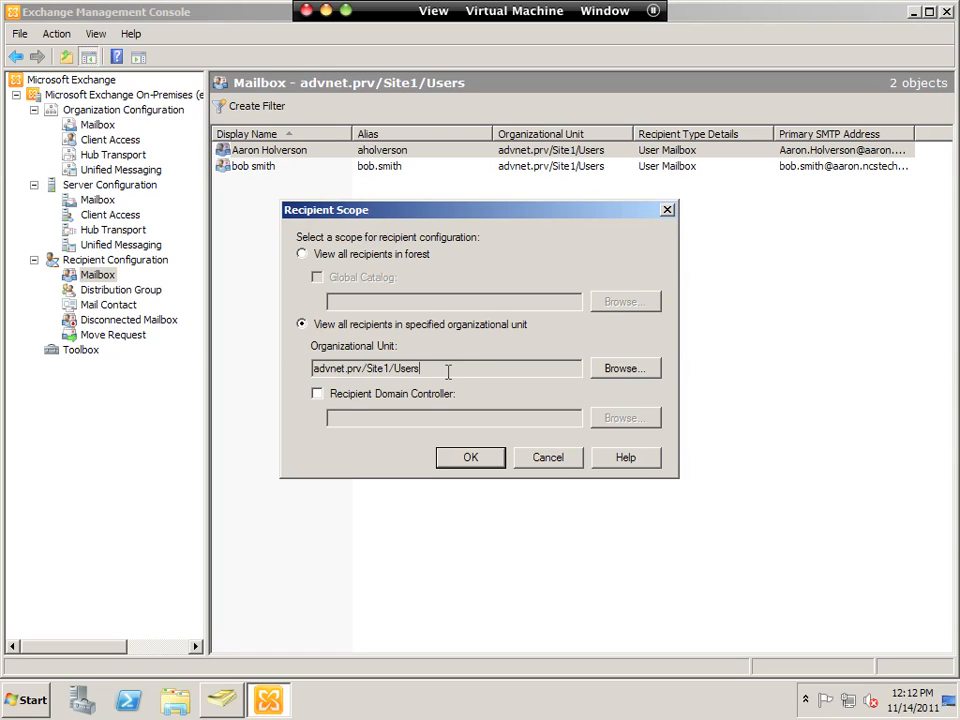
{"action": "left_click", "coordinate": [551, 459]}
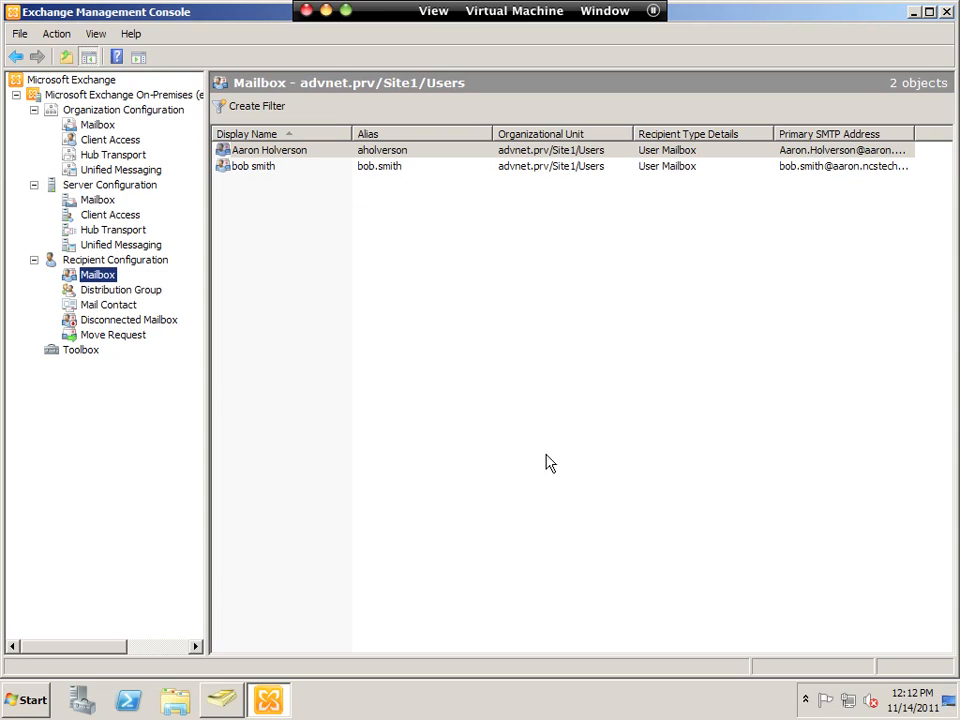
- Start a New Mailbox wizard for existing users and add both test users
{"action": "right_click", "coordinate": [100, 277]}
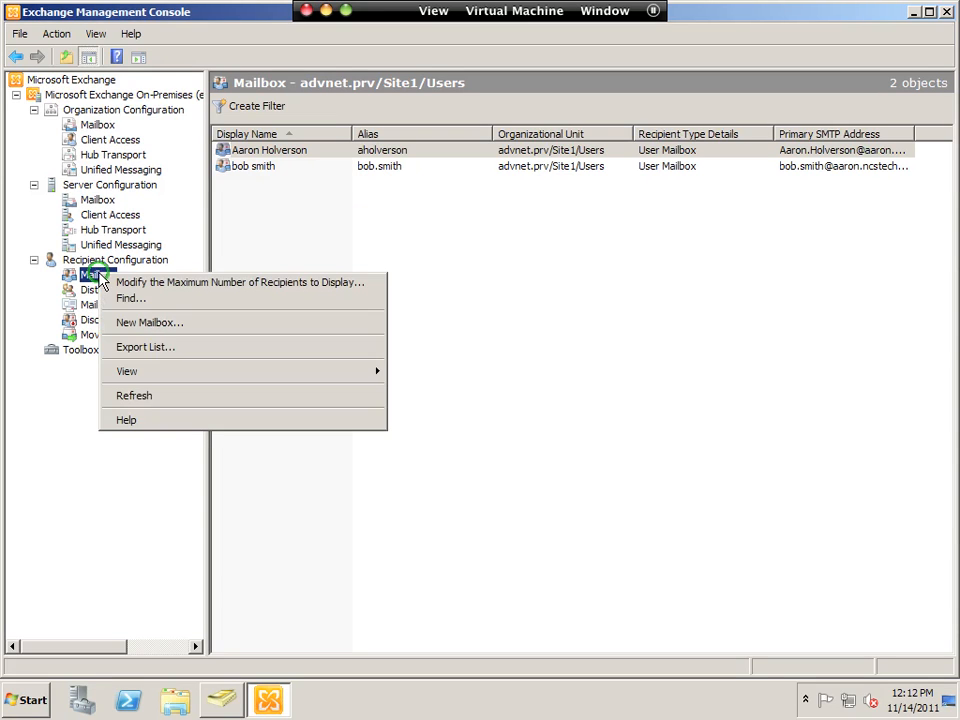
{"action": "left_click", "coordinate": [136, 323]}
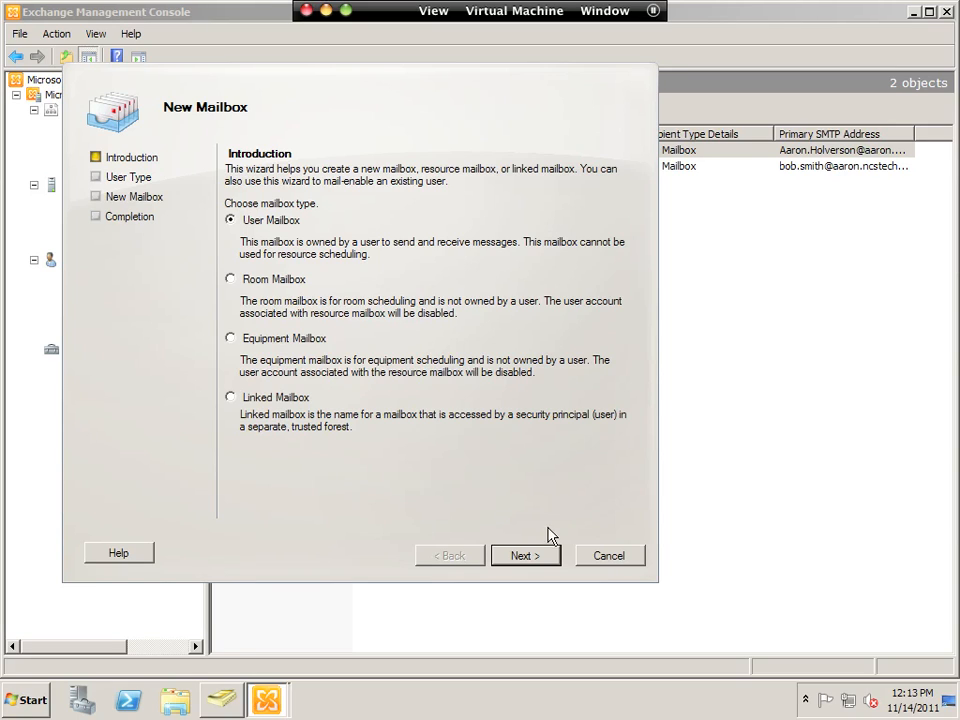
{"action": "left_click", "coordinate": [540, 558]}
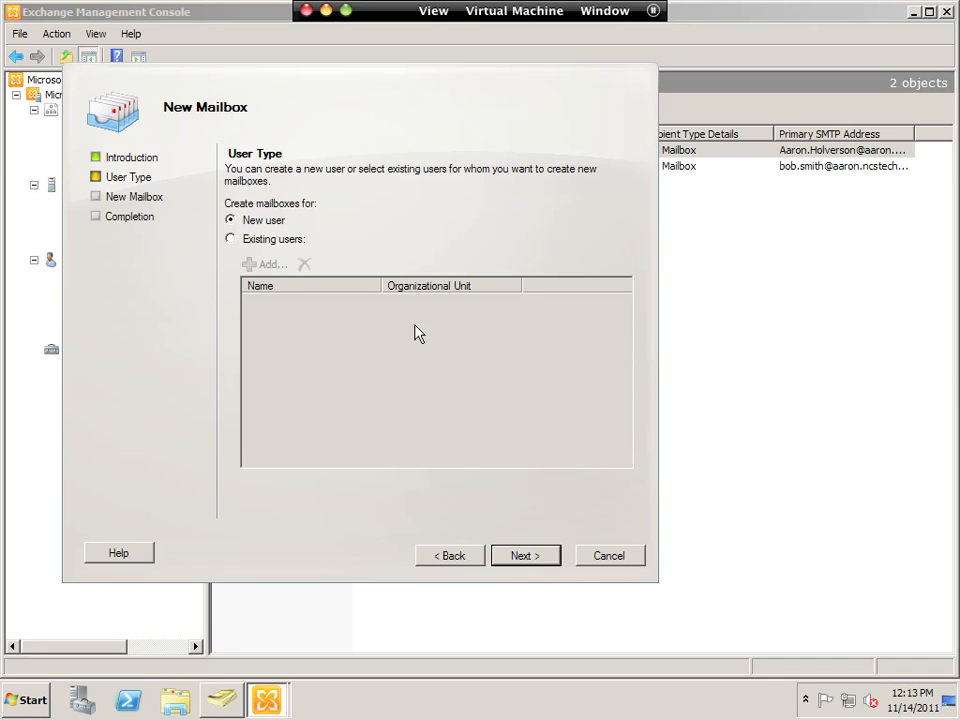
{"action": "left_click", "coordinate": [251, 240]}
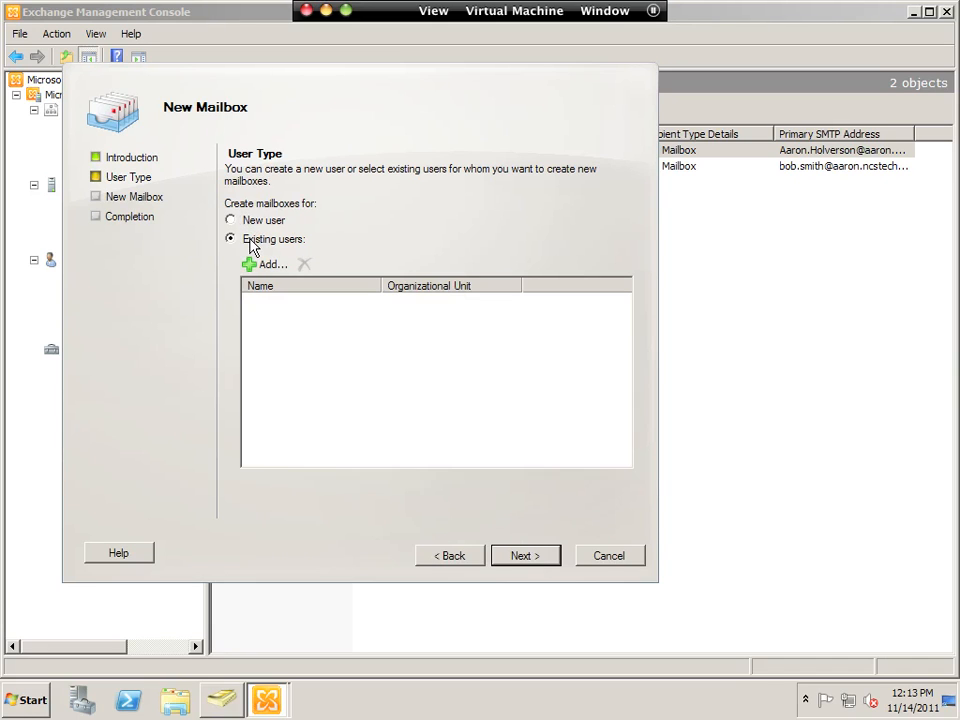
{"action": "left_click", "coordinate": [268, 265]}
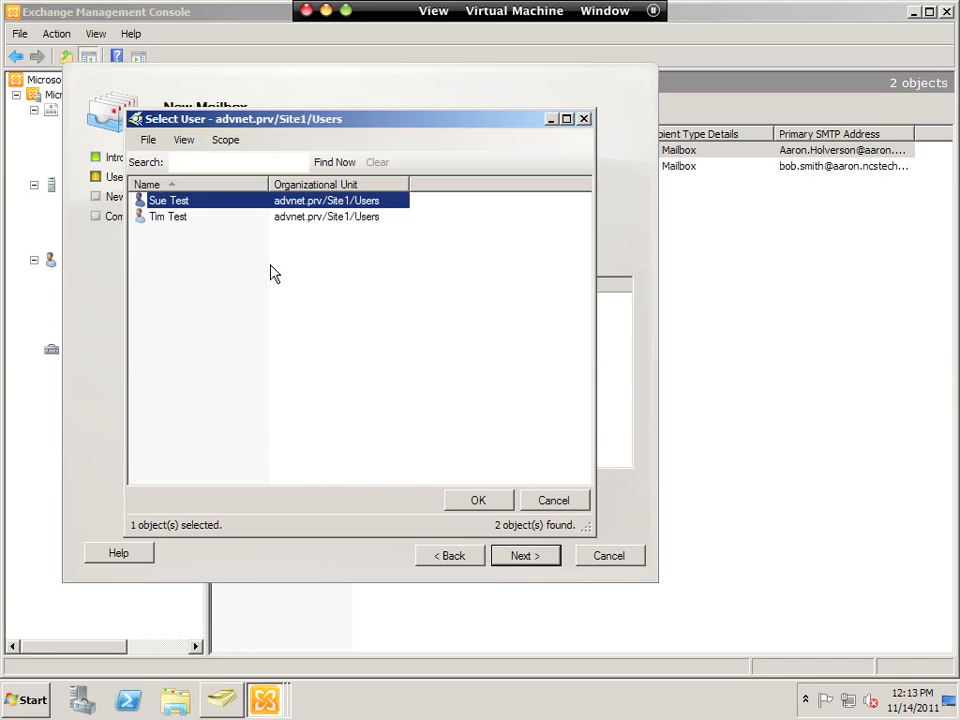
{"action": "left_click", "coordinate": [184, 220], "text": "shift"}
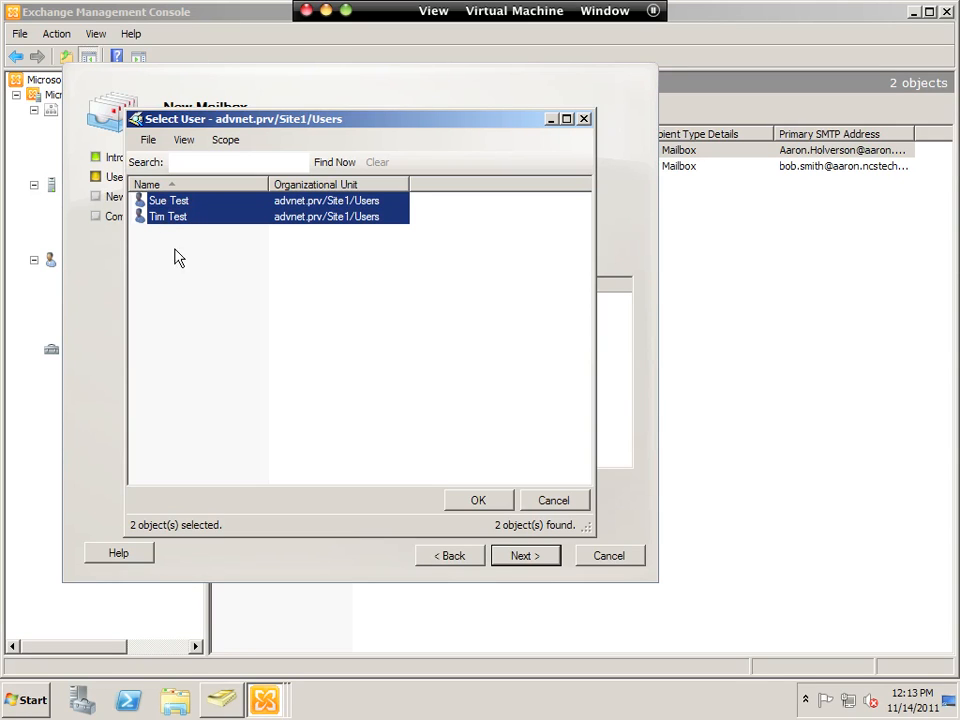
{"action": "left_click", "coordinate": [506, 502]}
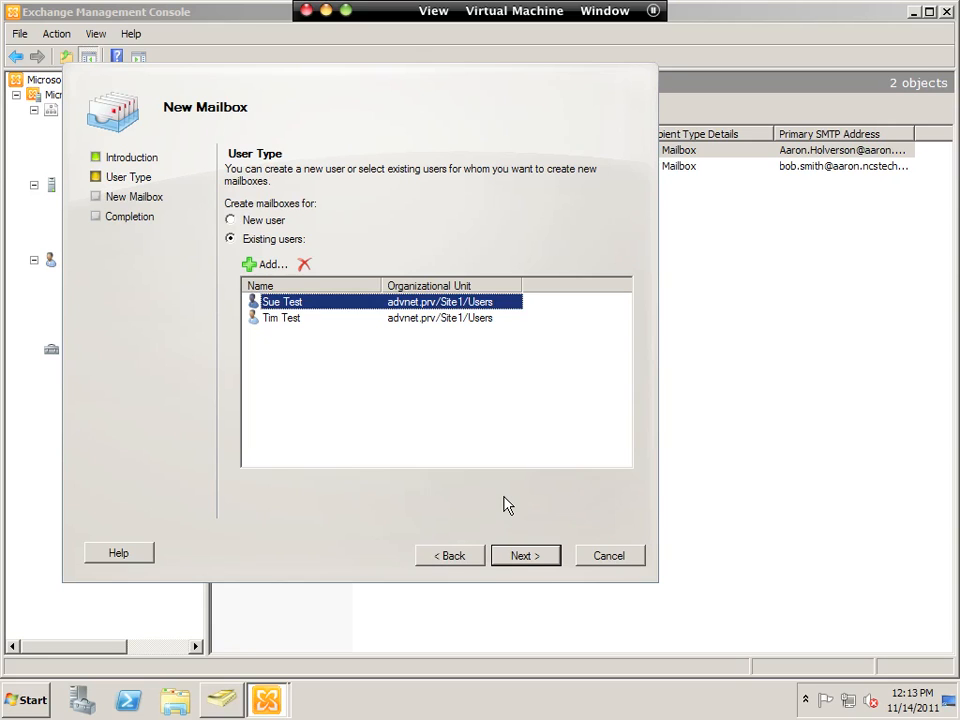
- Create the two test user mailboxes and finish the wizard, selecting a new mailbox
{"action": "left_click", "coordinate": [537, 561]}
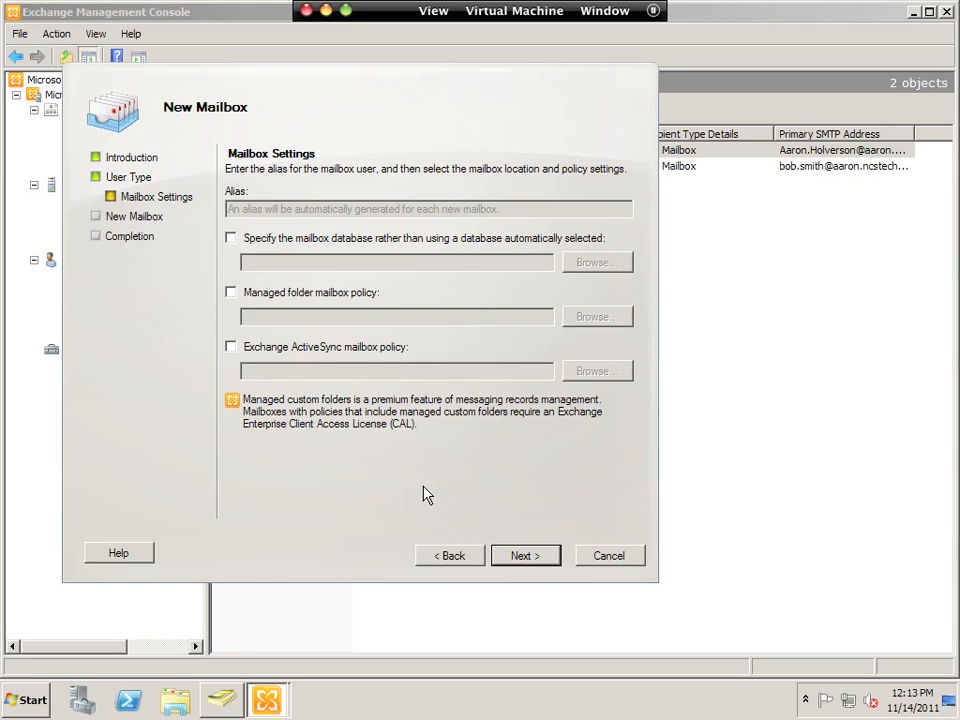
{"action": "left_click", "coordinate": [527, 556]}
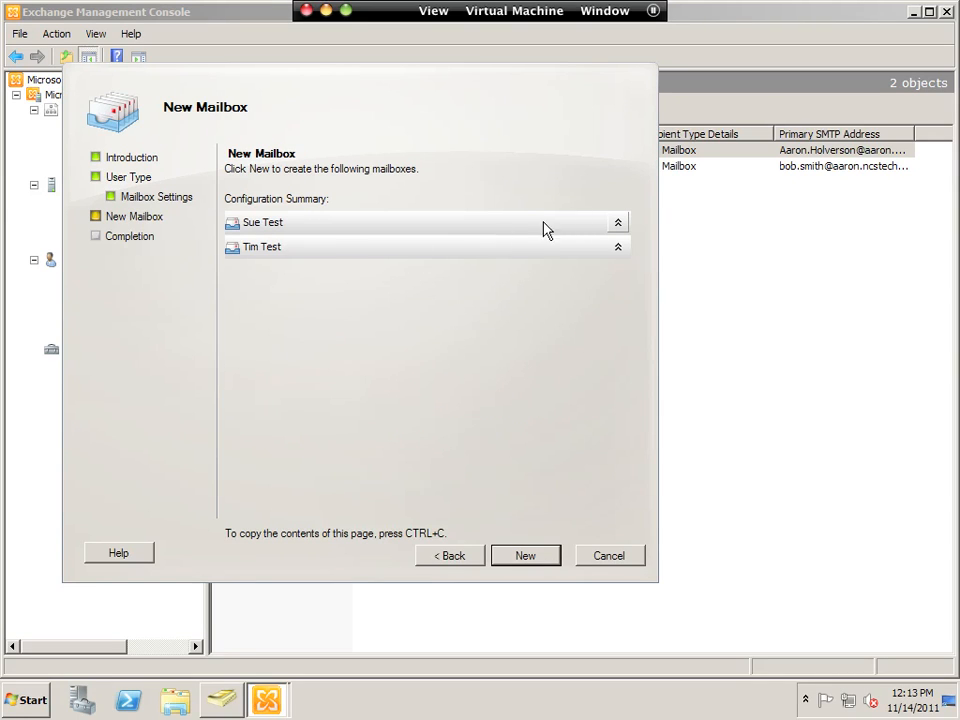
{"action": "left_click", "coordinate": [617, 223]}
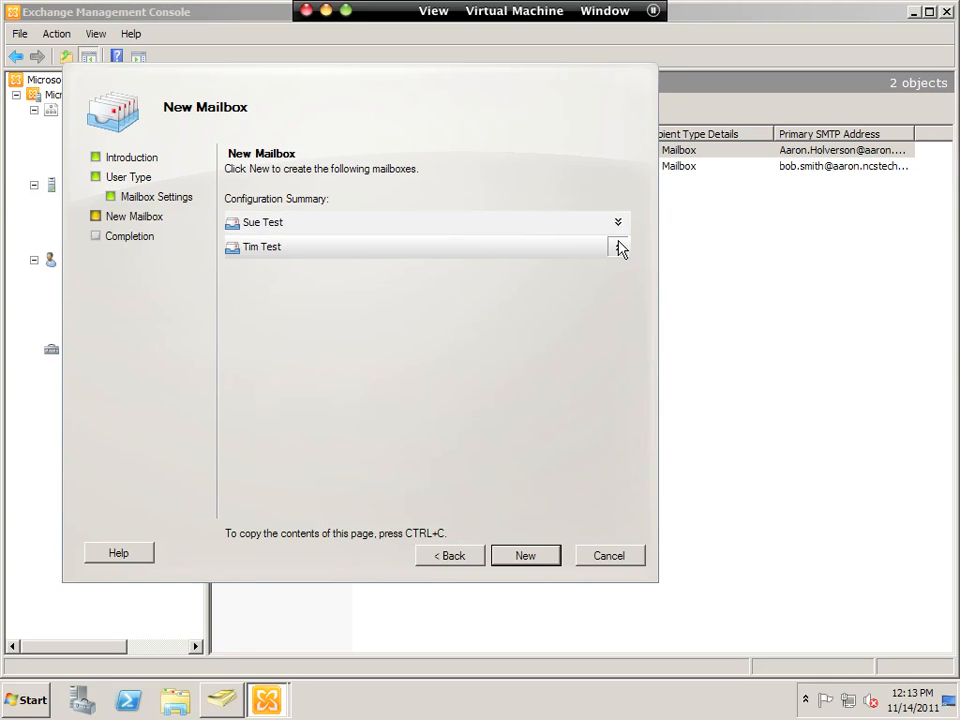
{"action": "left_click", "coordinate": [527, 556]}
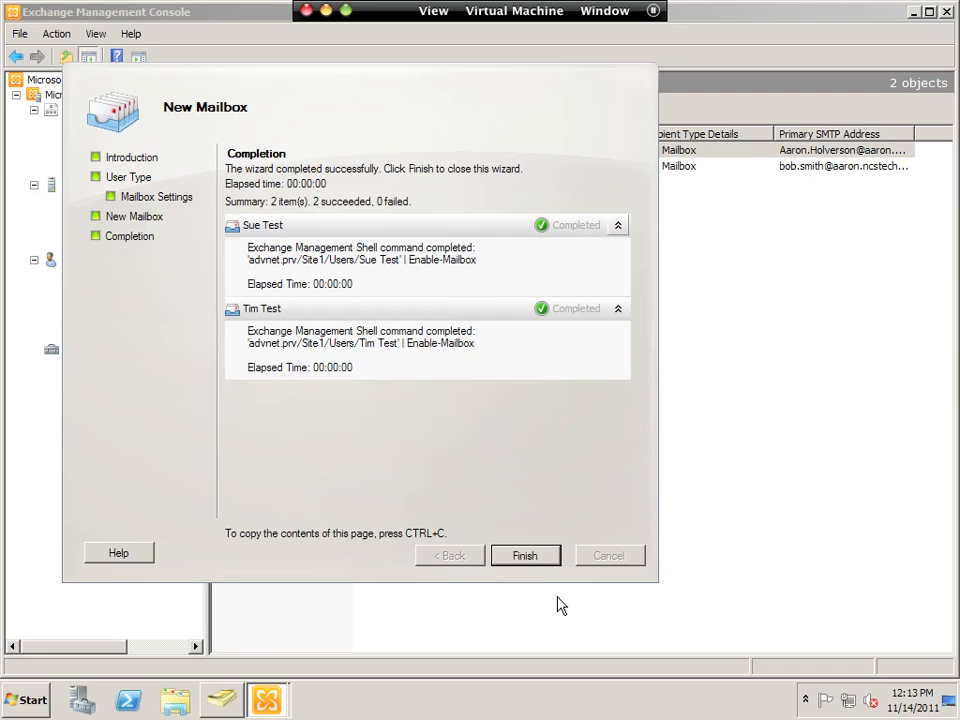
{"action": "left_click", "coordinate": [536, 562]}
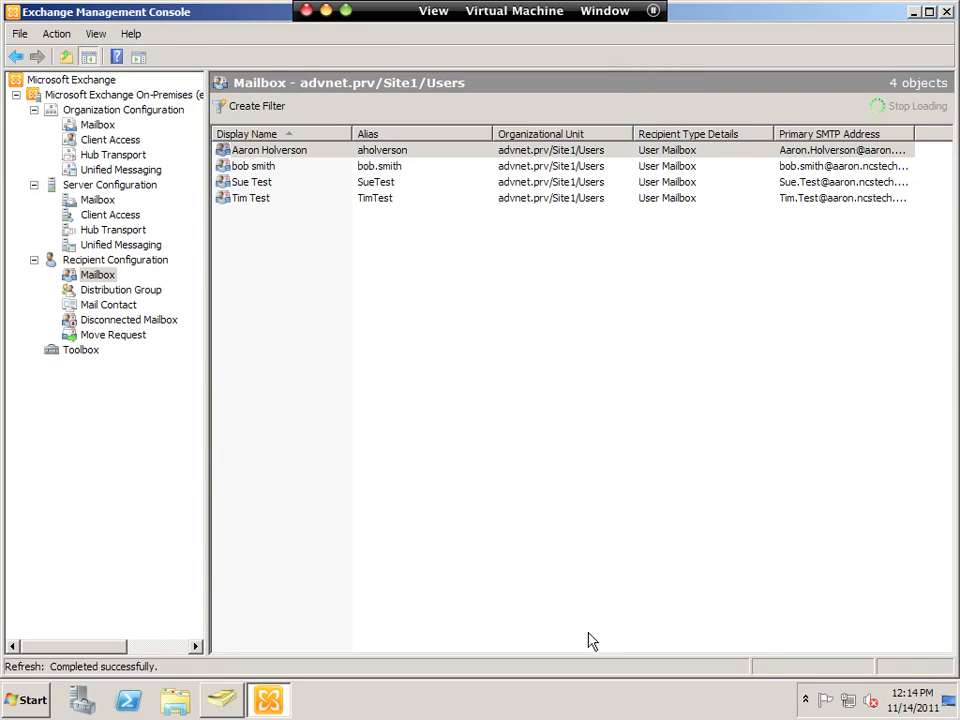
{"action": "left_click", "coordinate": [270, 185]}
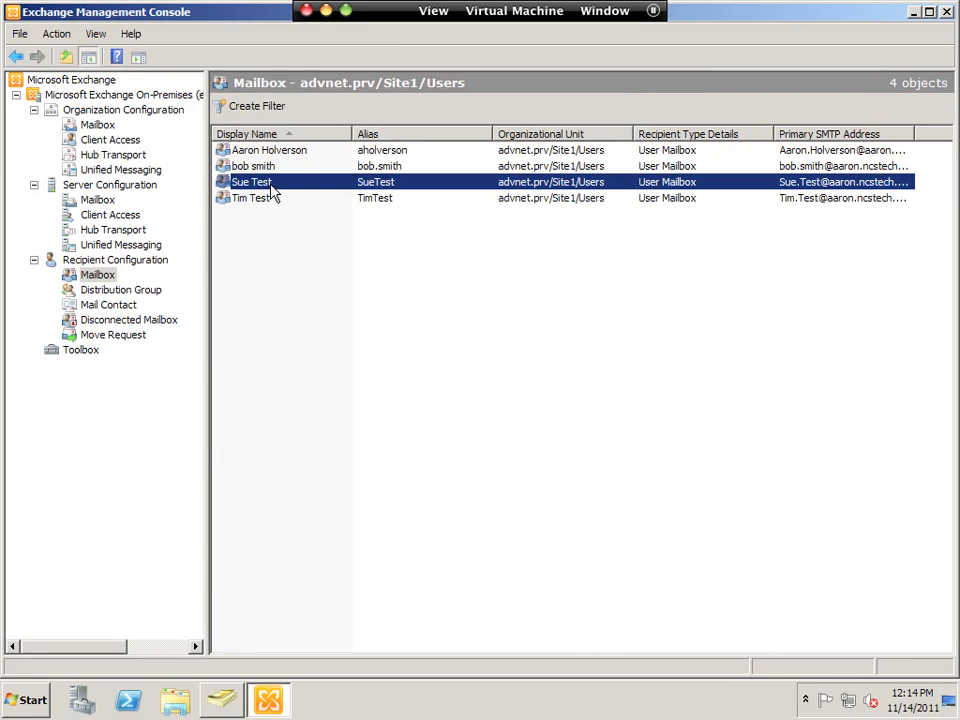
- Auto-fit the Primary SMTP Address column to show the full aaron.ncstech.org addresses
{"action": "double_click", "coordinate": [915, 134]}
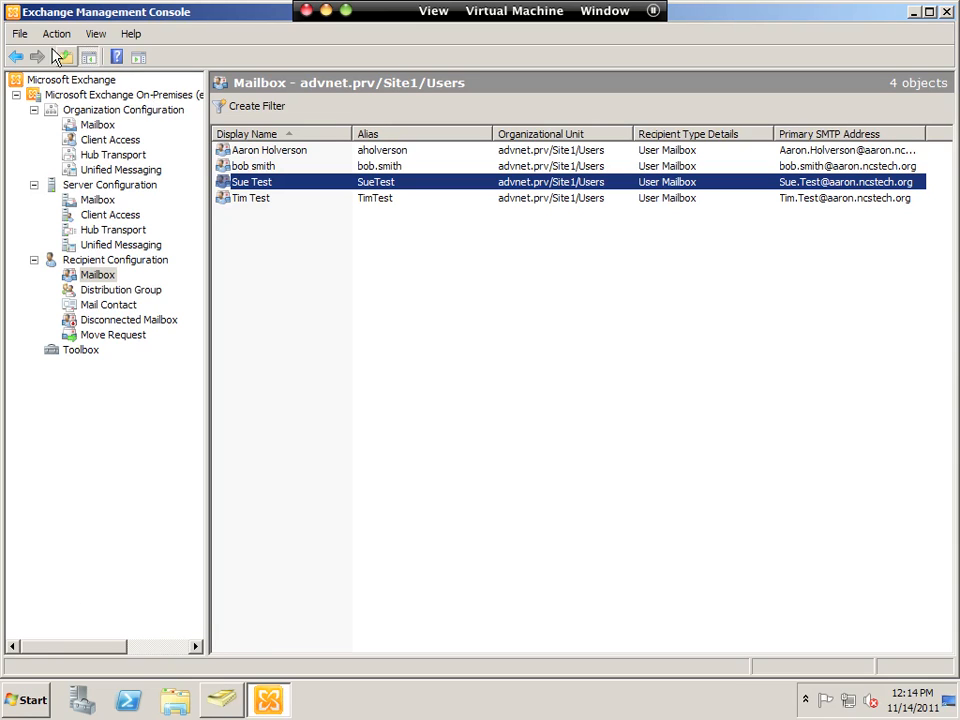
- Launch the Exchange Management Shell from the Microsoft Exchange Server 2010 program group and enlarge it
{"action": "left_click", "coordinate": [27, 699]}
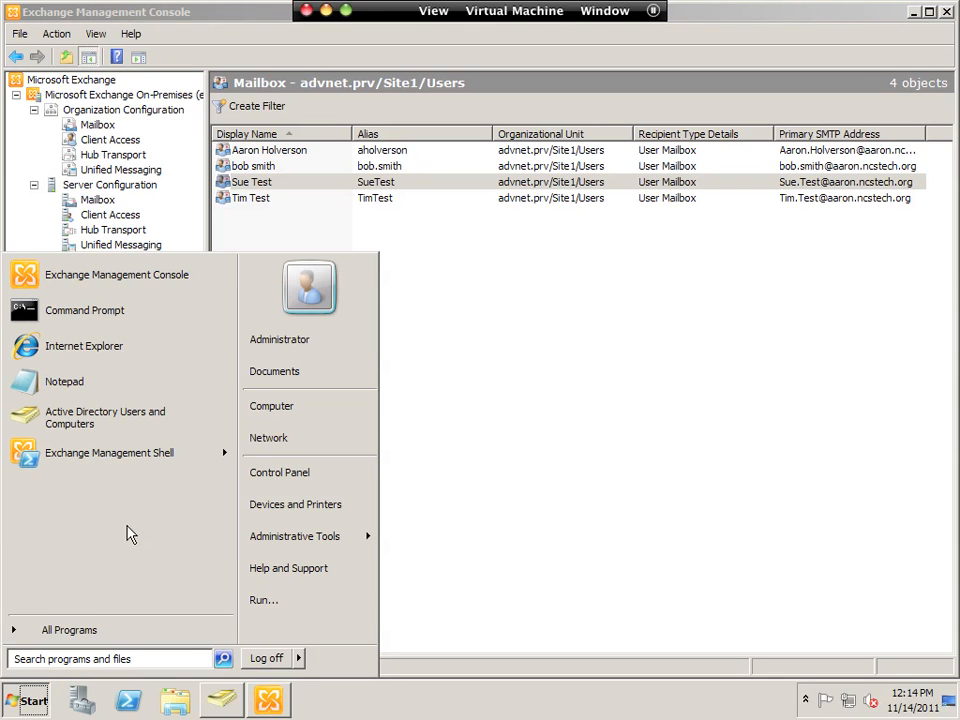
{"action": "left_click", "coordinate": [100, 636]}
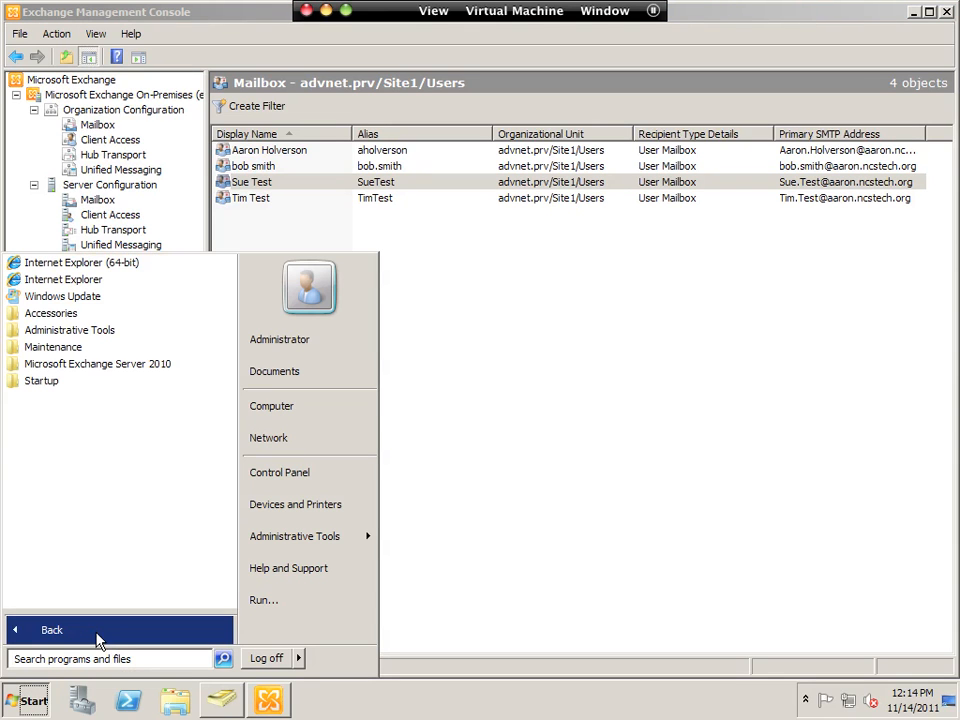
{"action": "left_click", "coordinate": [87, 366]}
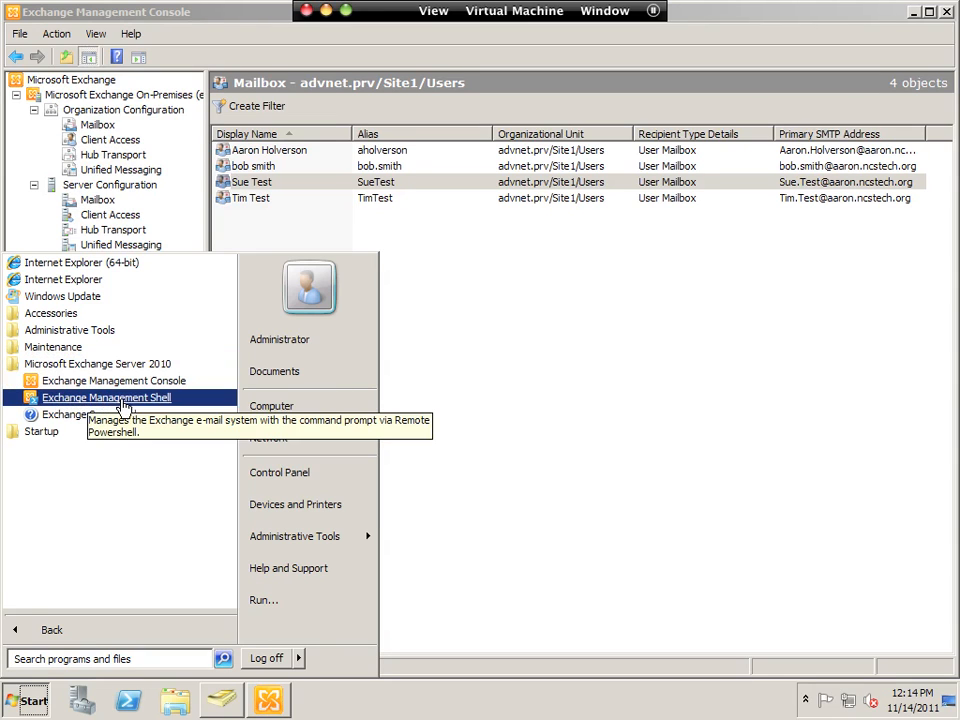
{"action": "left_click", "coordinate": [62, 401]}
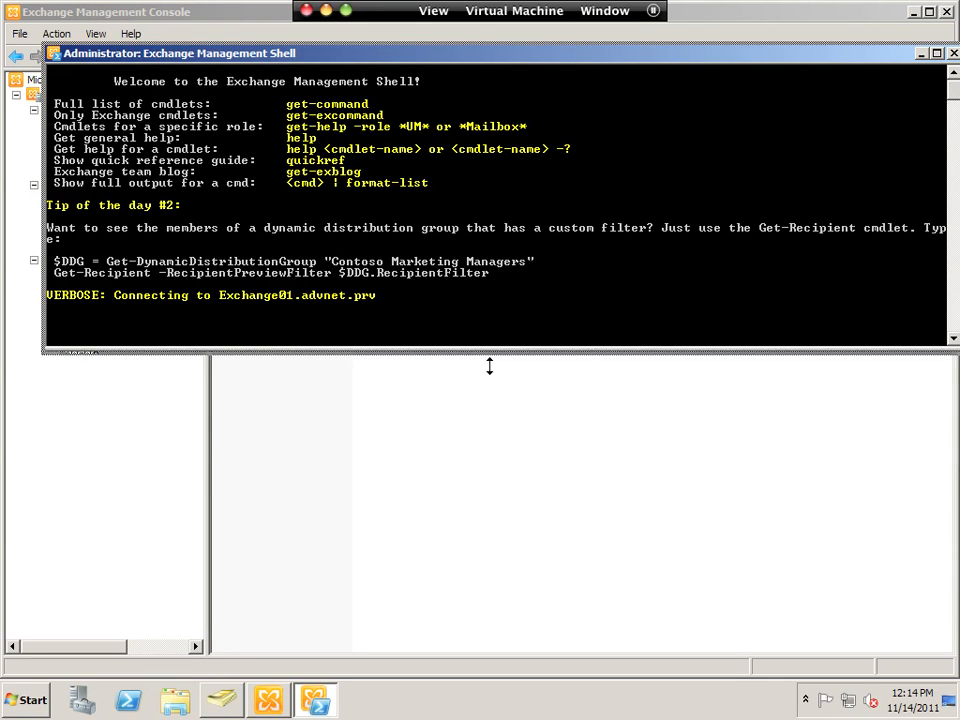
{"action": "left_click_drag", "start_coordinate": [493, 352], "coordinate": [478, 470]}
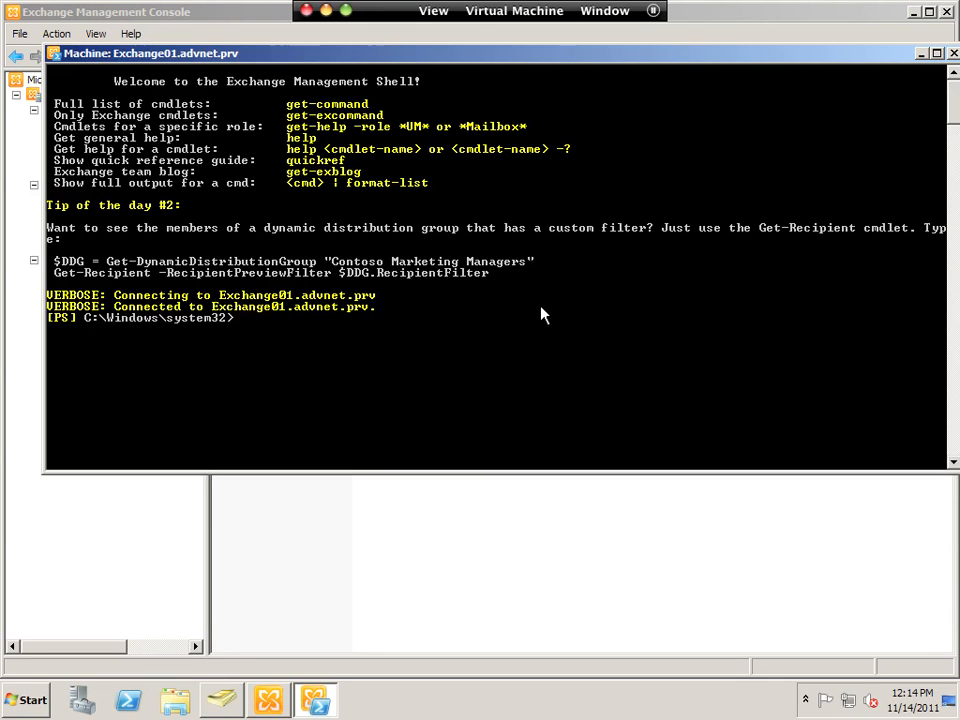
- Change directory to C:\Program Files\Microsoft\Exchange Server\V14\Bin, fixing the mistyped quote
{"action": "key", "text": "Return"}
{"action": "key", "text": "Return"}
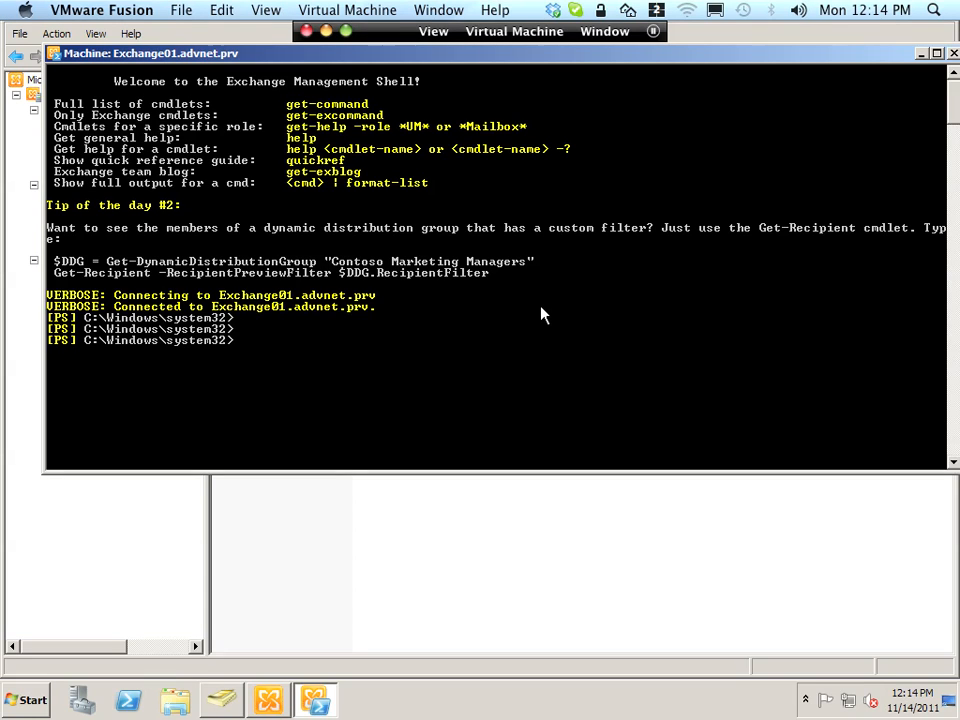
{"action": "type", "text": "cd"}
{"action": "type", "text": " 'C:\\"}
{"action": "type", "text": "Pr"}
{"action": "type", "text": "o"}
{"action": "key", "text": "Tab"}
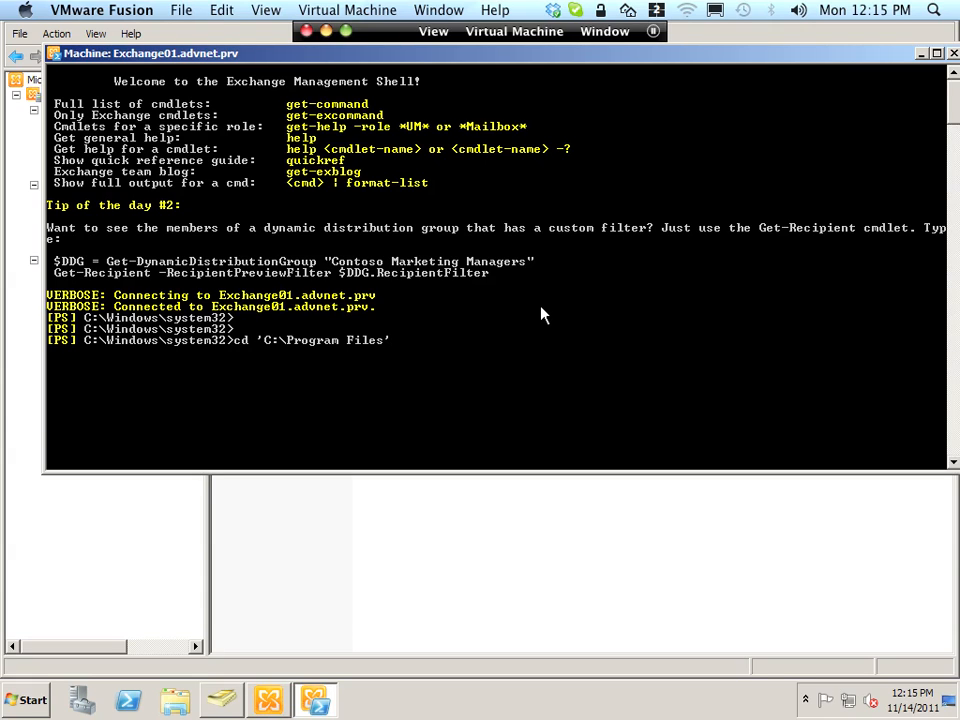
{"action": "type", "text": "\\mi"}
{"action": "key", "text": "Tab"}
{"action": "type", "text": "\\exch"}
{"action": "key", "text": "Tab"}
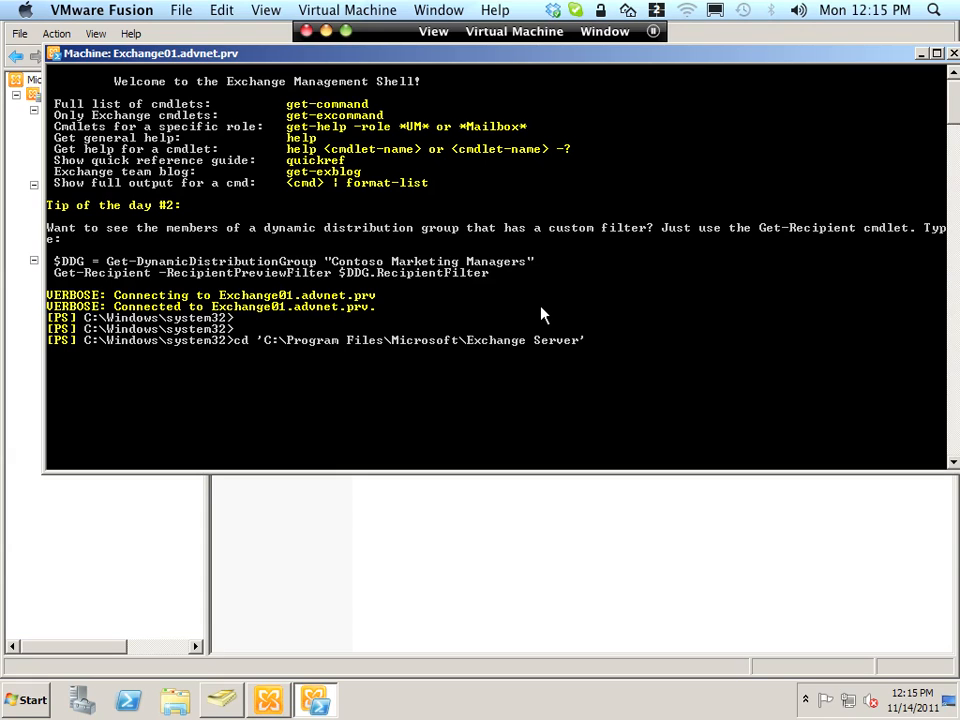
{"action": "type", "text": "\\v1"}
{"action": "key", "text": "Tab"}
{"action": "type", "text": "\\bin"}
{"action": "key", "text": "Return"}
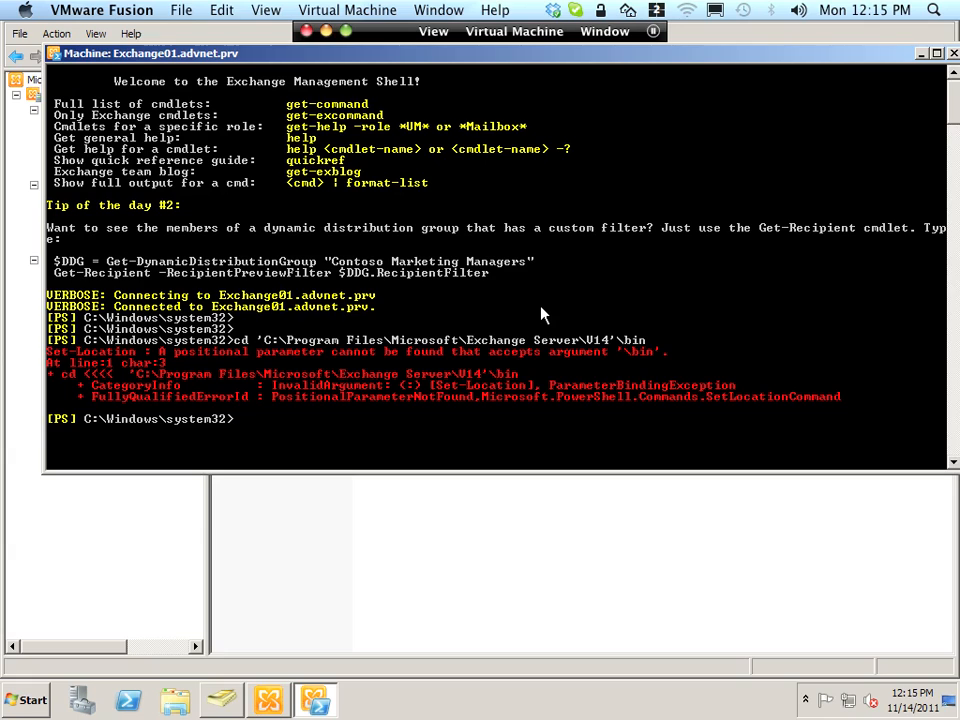
{"action": "key", "text": "Up"}
{"action": "key", "text": "BackSpace"}
{"action": "key", "text": "BackSpace"}
{"action": "key", "text": "BackSpace"}
{"action": "key", "text": "BackSpace"}
{"action": "key", "text": "BackSpace"}
{"action": "type", "text": "\\Bin'"}
{"action": "key", "text": "Return"}
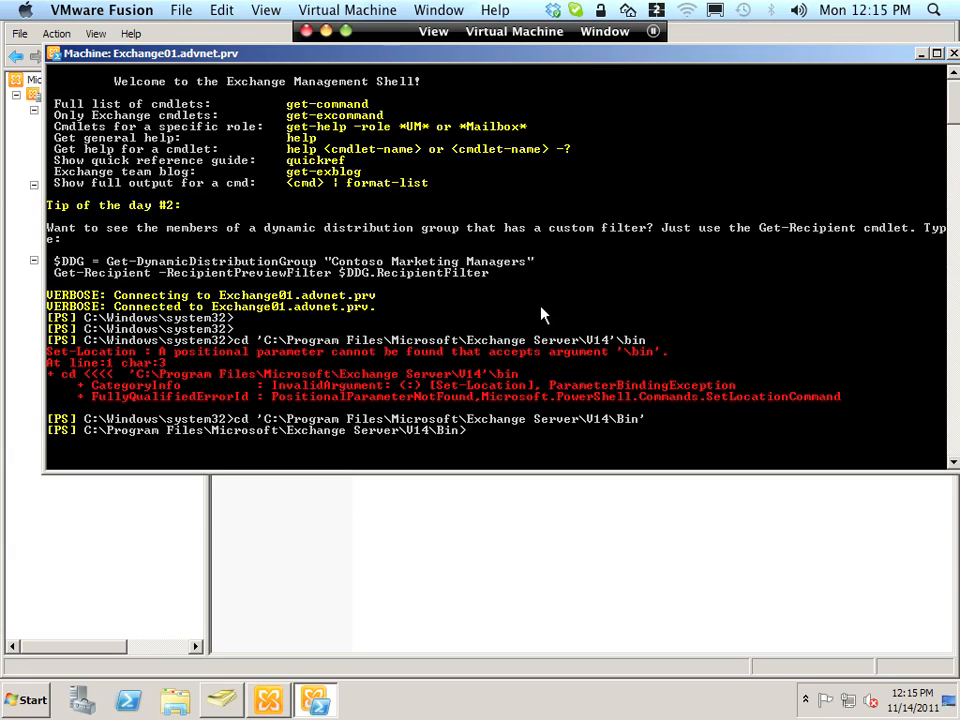
{"action": "key", "text": "Return"}
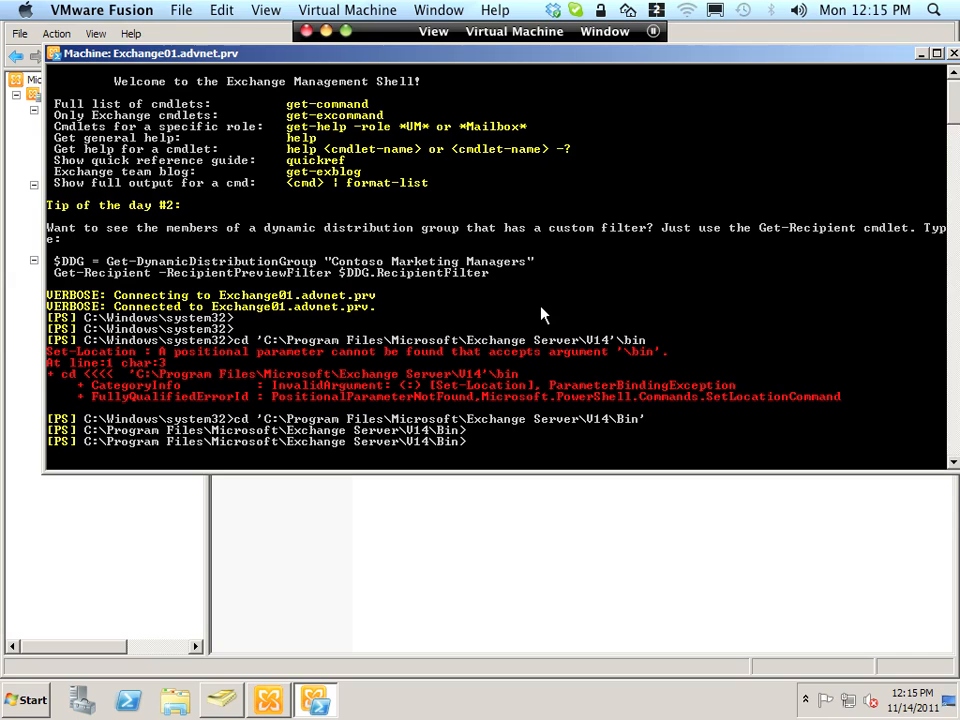
- Run .\UpdateCas.ps1 to update OWA and ECP to 14.0.722.0, then exit the shell
{"action": "type", "text": ".\\UpdateCas.ps1"}
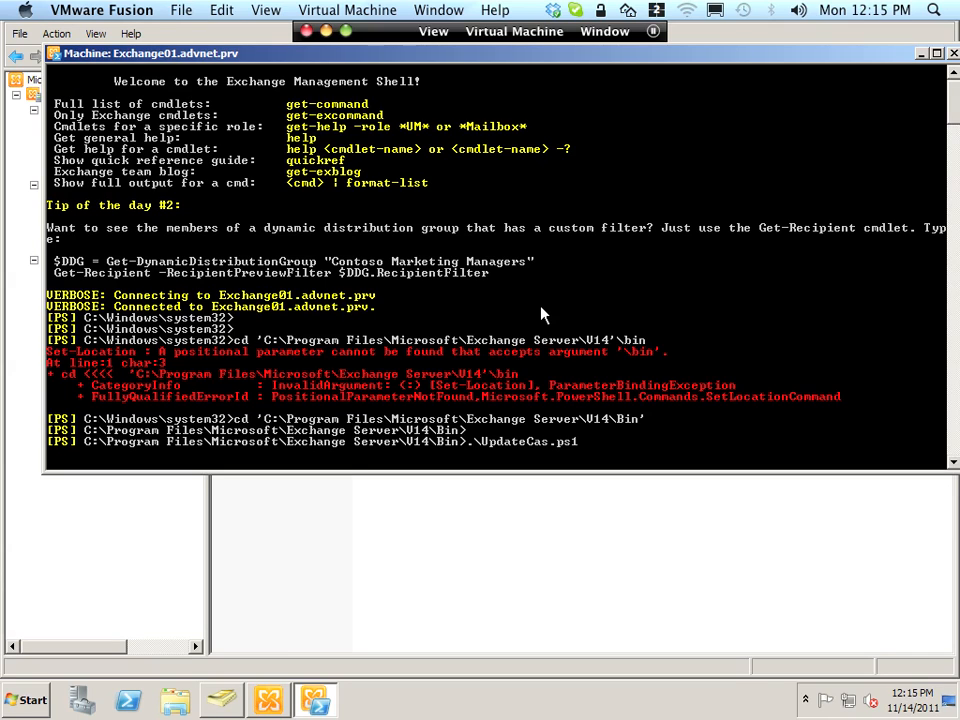
{"action": "key", "text": "Return"}
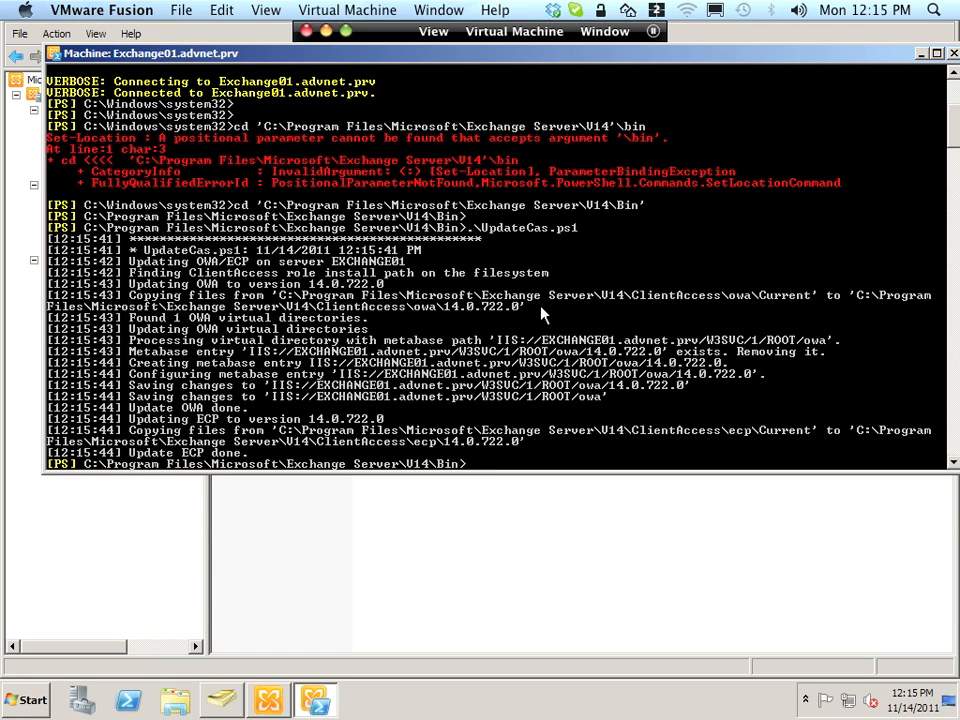
{"action": "type", "text": "exit"}
{"action": "key", "text": "Return"}
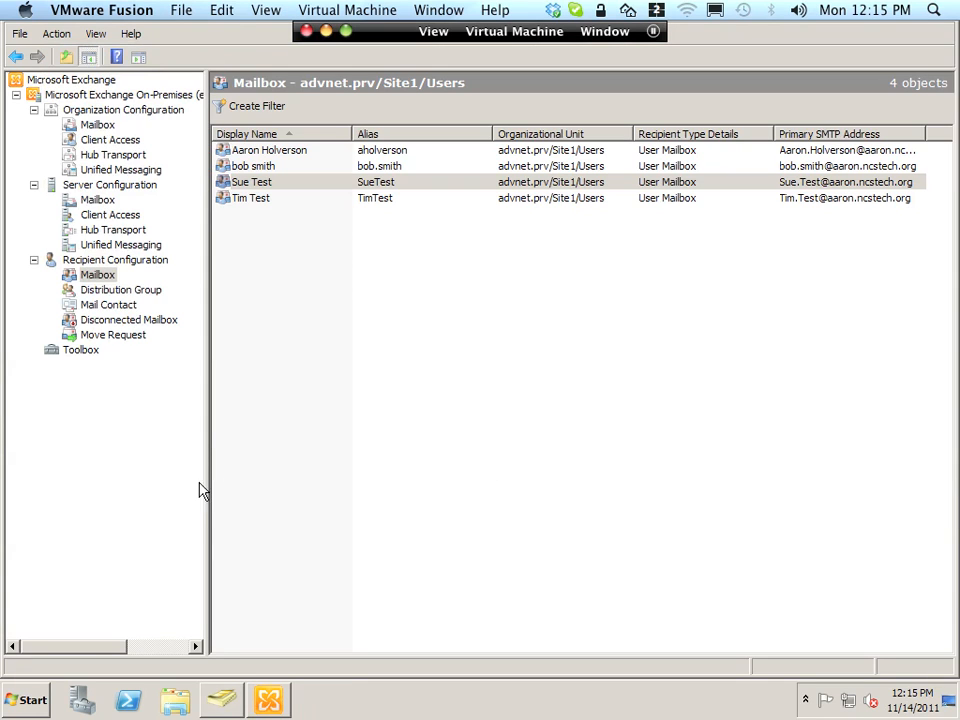
- Restore the Windows 7 VM, close the Outlook Web App browser, and log off
{"action": "key", "text": "ctrl+Right"}
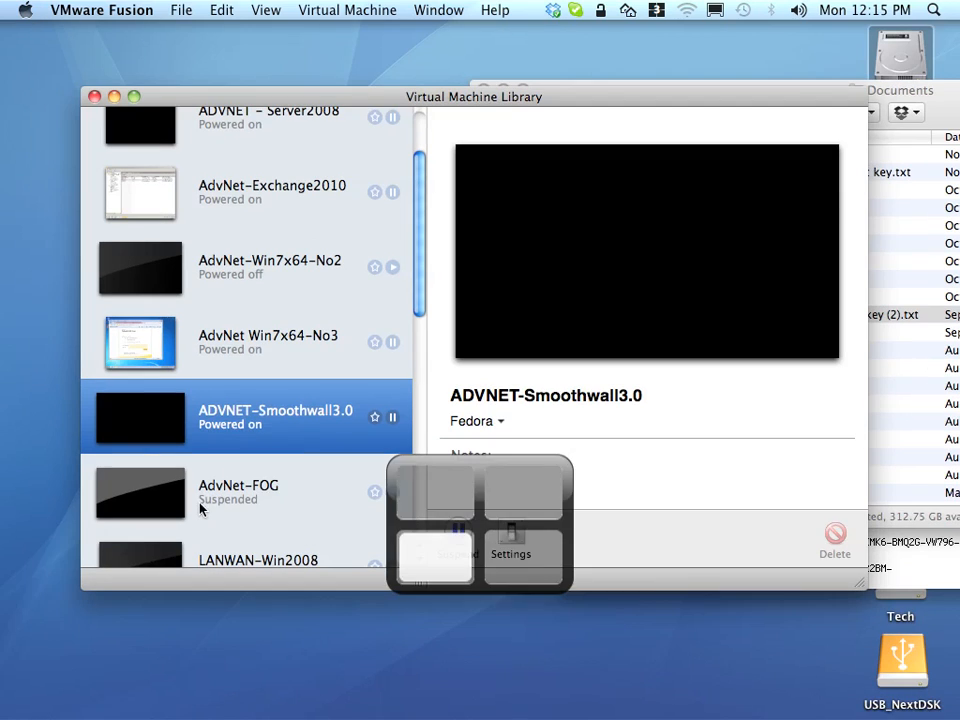
{"action": "mouse_move", "coordinate": [800, 712]}
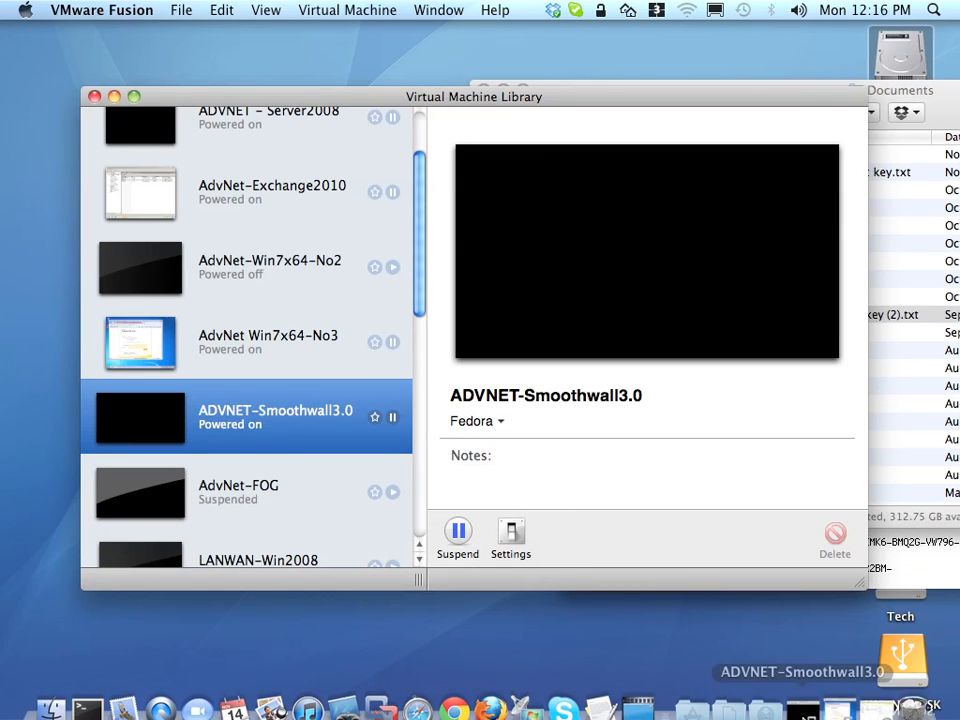
{"action": "left_click", "coordinate": [841, 692]}
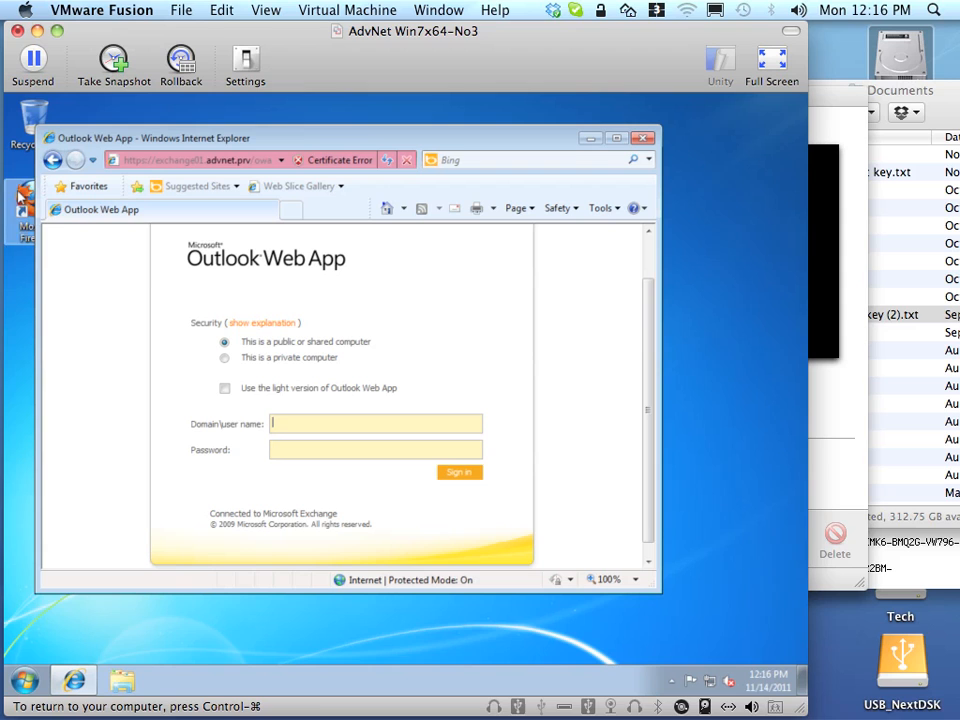
{"action": "double_click", "coordinate": [50, 139]}
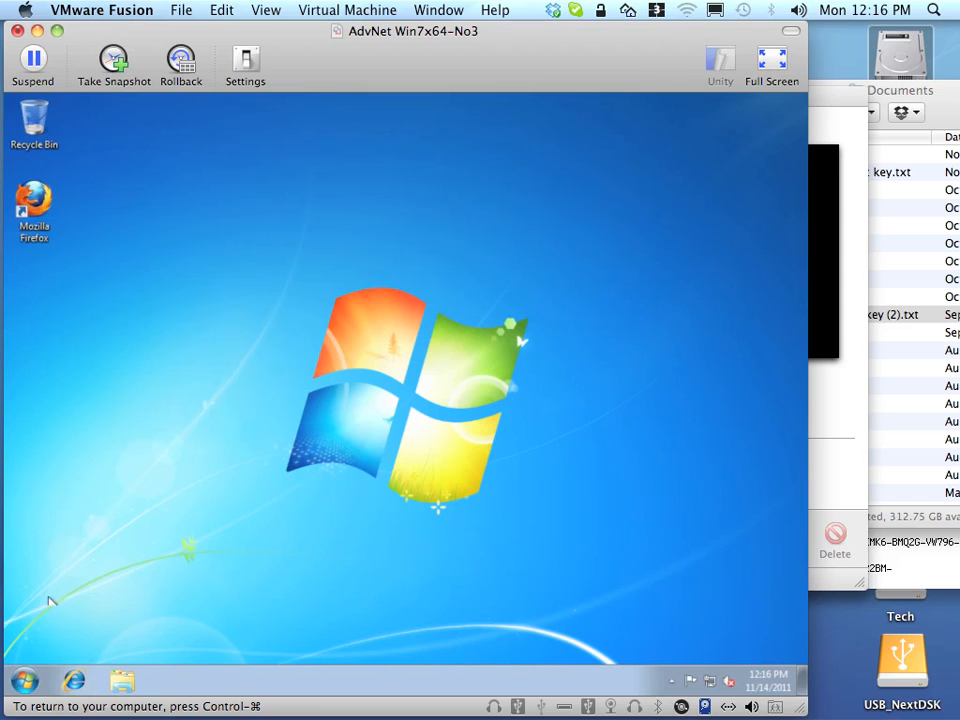
{"action": "left_click", "coordinate": [25, 681]}
{"action": "mouse_move", "coordinate": [274, 640]}
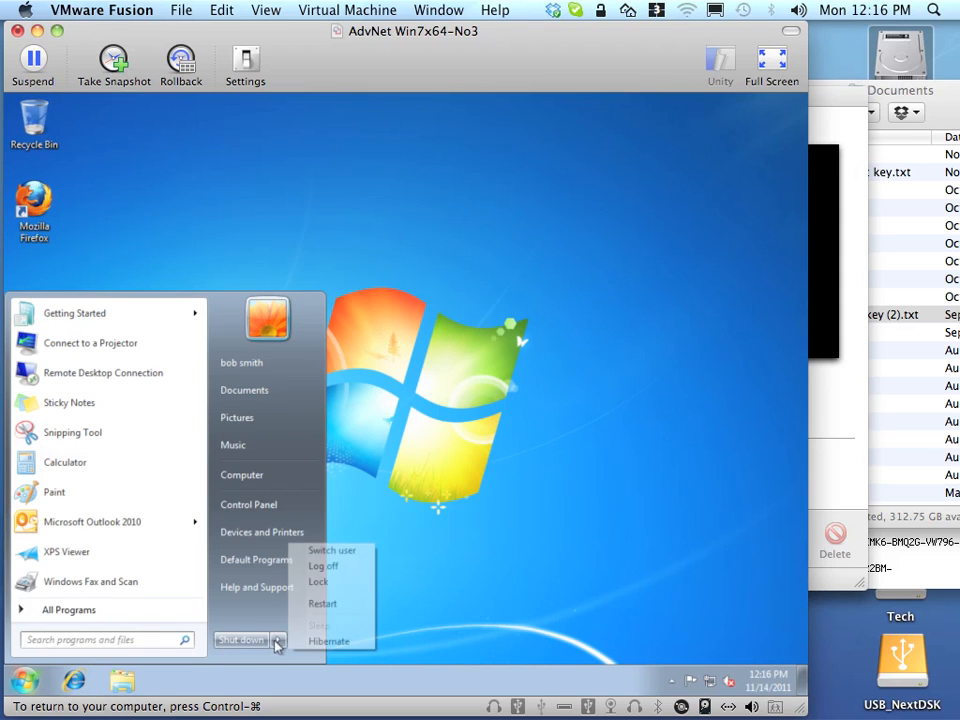
{"action": "left_click", "coordinate": [343, 567]}
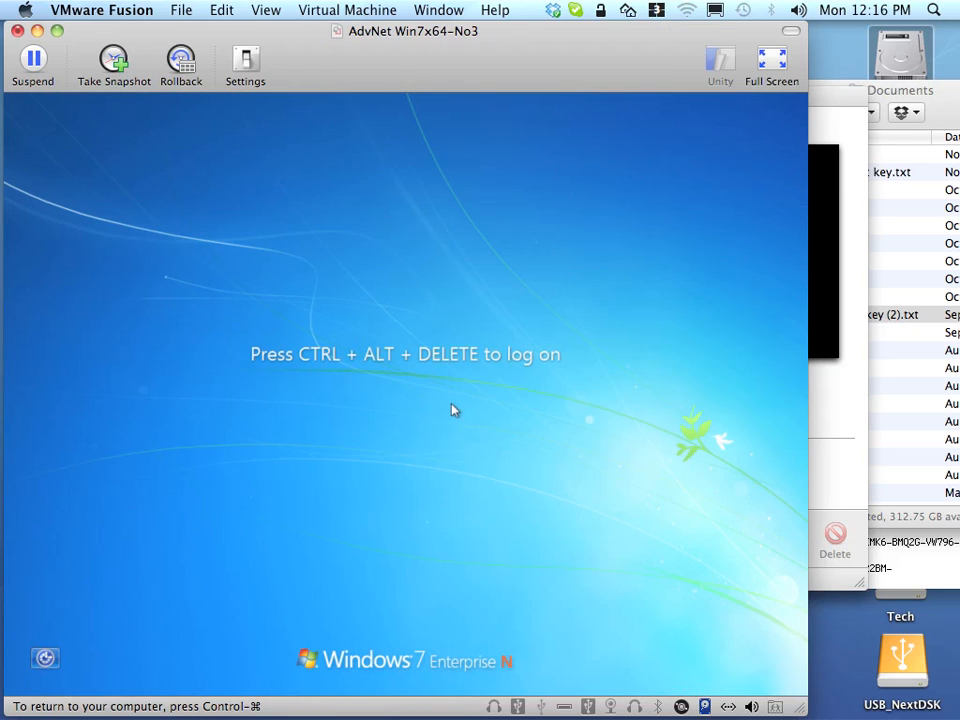
- Log on as the second test user via Other User and show the VM full screen
{"action": "key", "text": "ctrl+alt+Delete"}
{"action": "left_click", "coordinate": [420, 550]}
{"action": "left_click", "coordinate": [478, 440]}
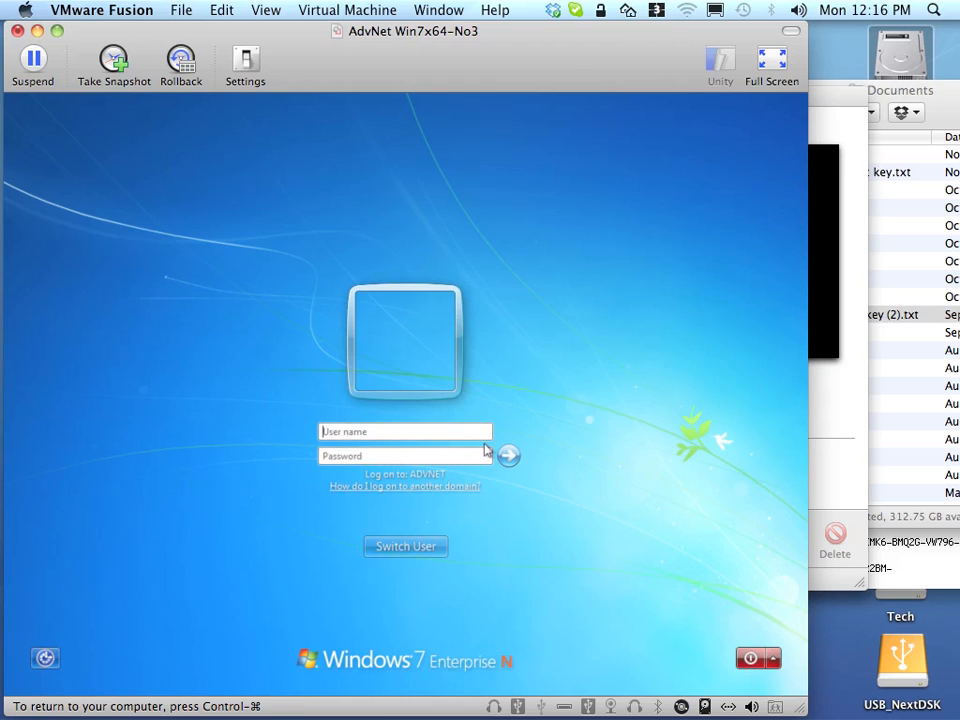
{"action": "type", "text": "tim.test"}
{"action": "key", "text": "Tab"}
{"action": "type", "text": "•••••••••••"}
{"action": "key", "text": "Return"}
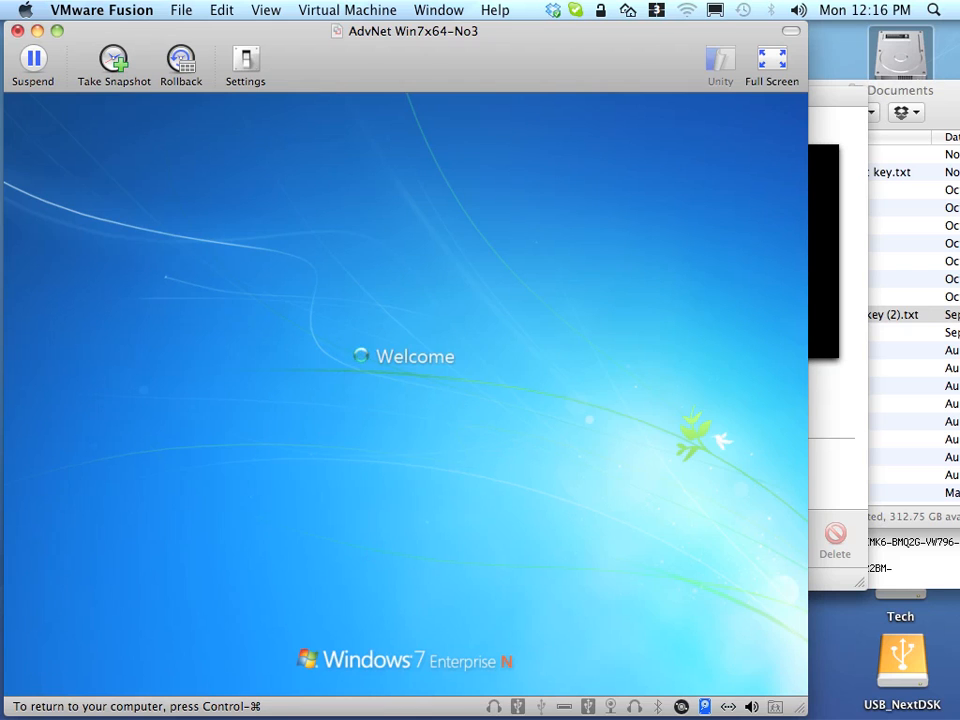
{"action": "left_click", "coordinate": [771, 60]}
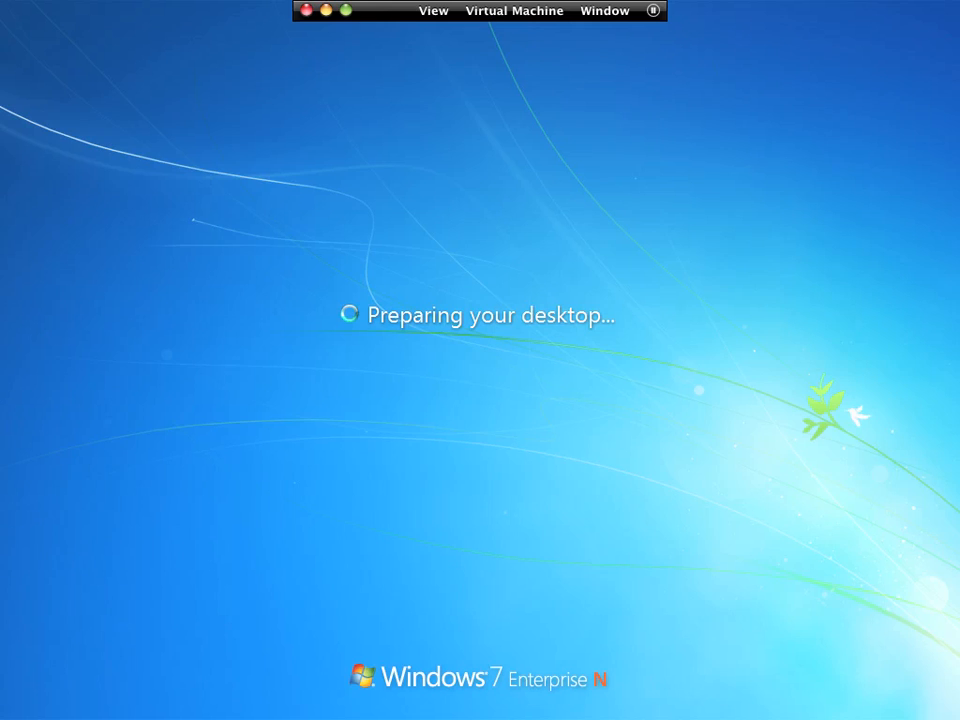
{"action": "key", "text": "super+Tab"}
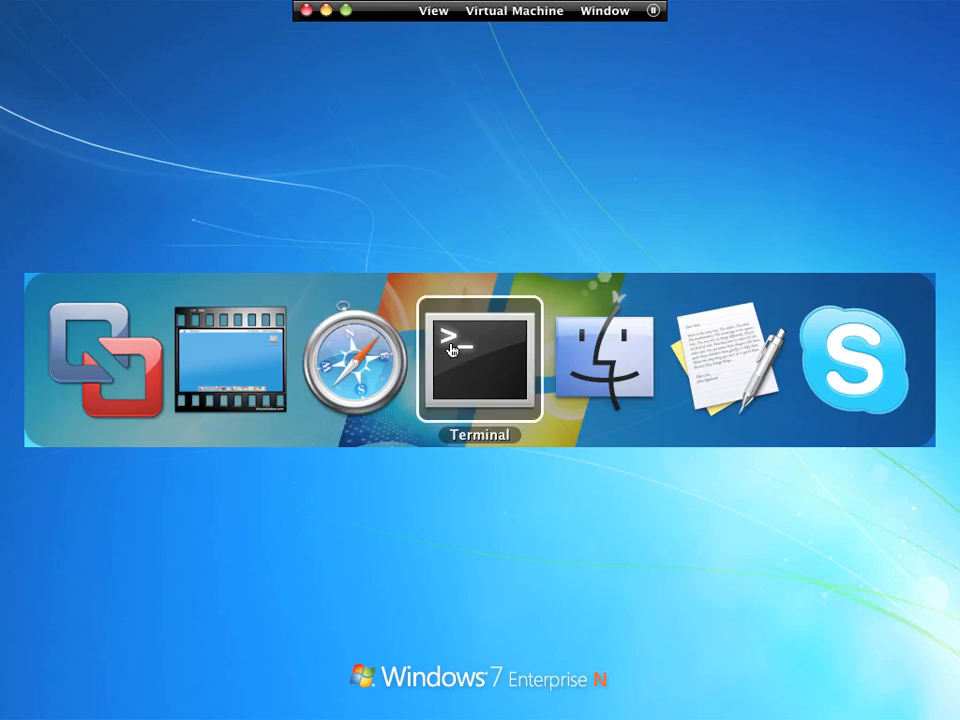
- In a new Safari window, load and reload the external https Outlook Web App address, then close it
{"action": "left_click", "coordinate": [361, 353]}
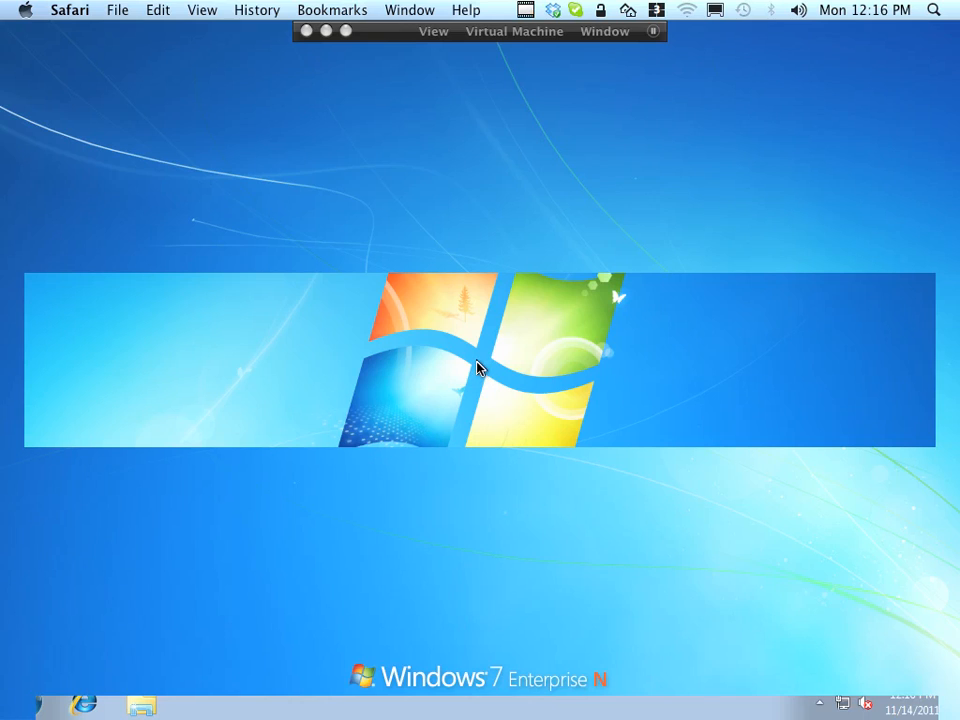
{"action": "left_click", "coordinate": [449, 395]}
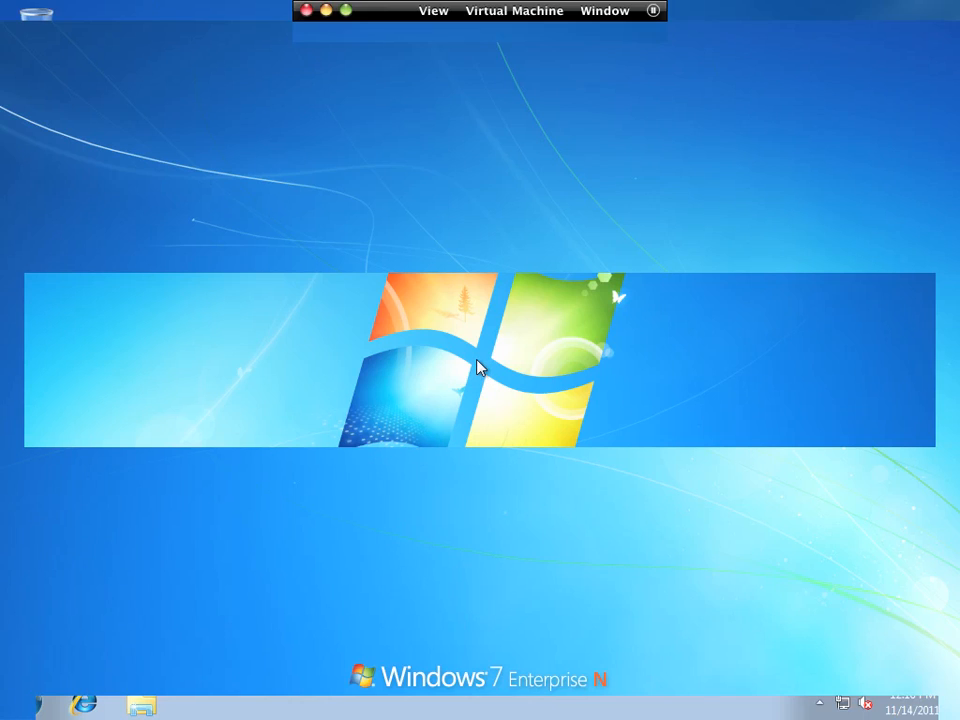
{"action": "key", "text": "super+Tab"}
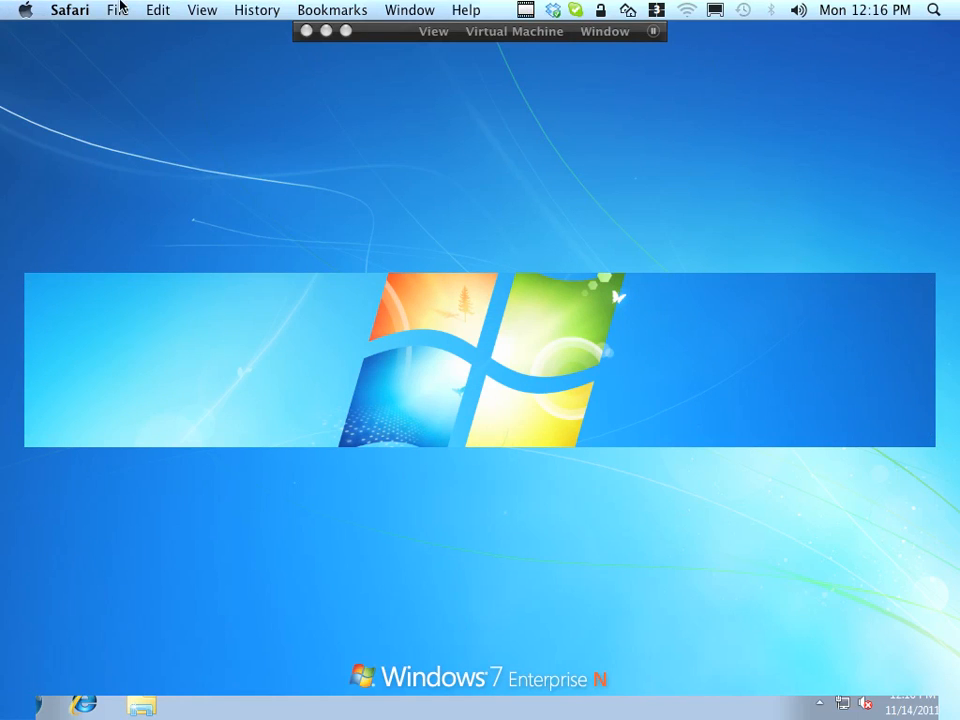
{"action": "left_click", "coordinate": [116, 10]}
{"action": "left_click", "coordinate": [131, 36]}
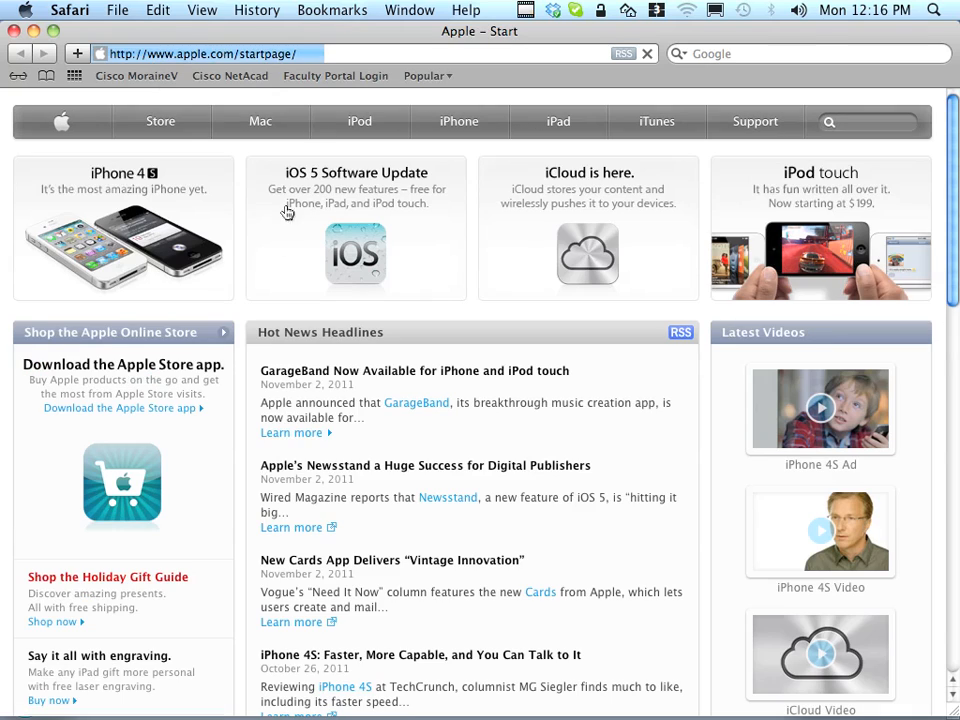
{"action": "left_click", "coordinate": [280, 55]}
{"action": "type", "text": "https://mail.aaron.ncstech.org/owa"}
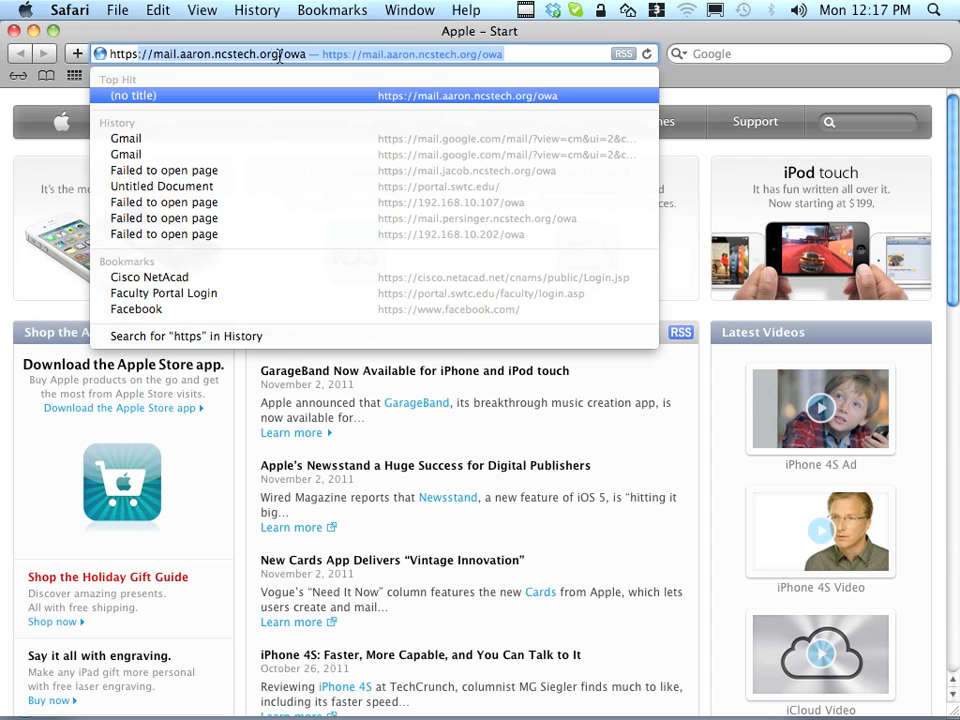
{"action": "left_click_drag", "start_coordinate": [152, 55], "coordinate": [288, 55]}
{"action": "left_click", "coordinate": [303, 55]}
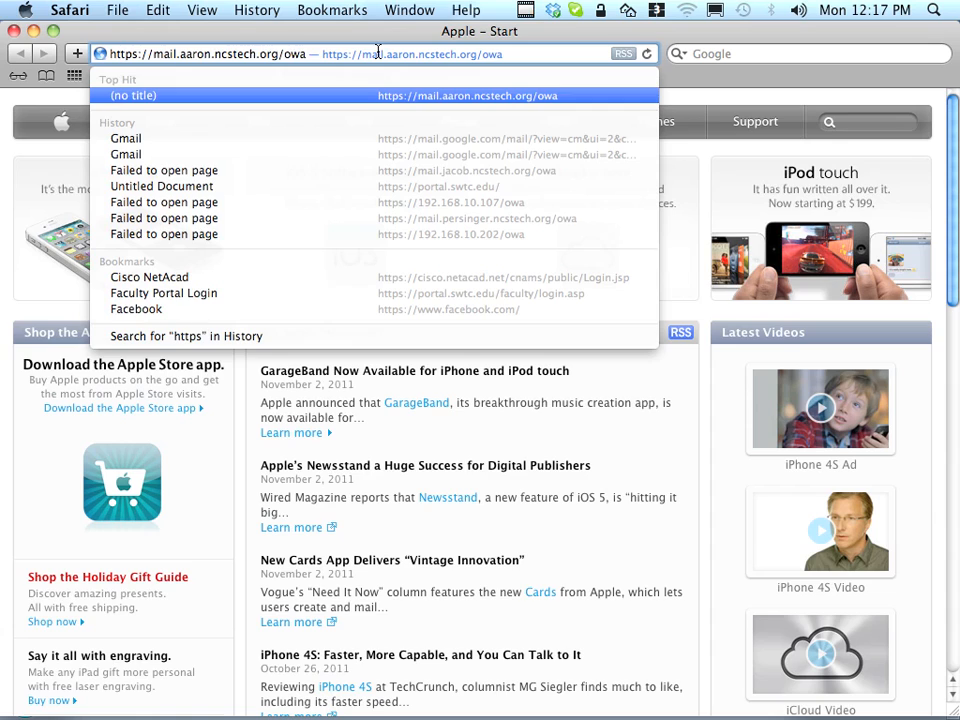
{"action": "key", "text": "Return"}
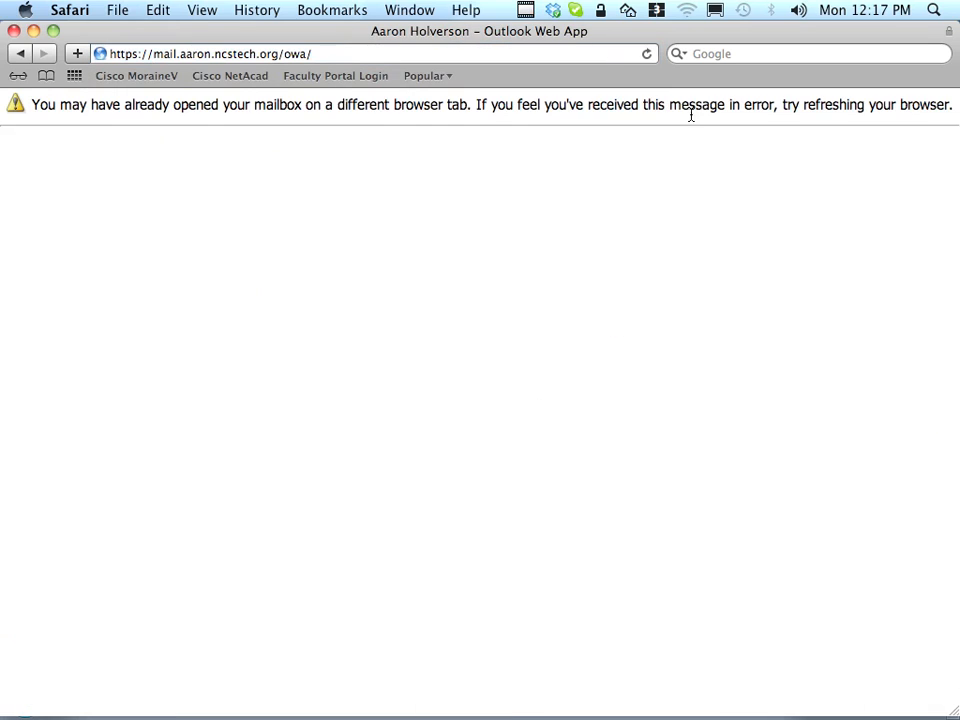
{"action": "left_click", "coordinate": [647, 54]}
{"action": "left_click", "coordinate": [15, 31]}
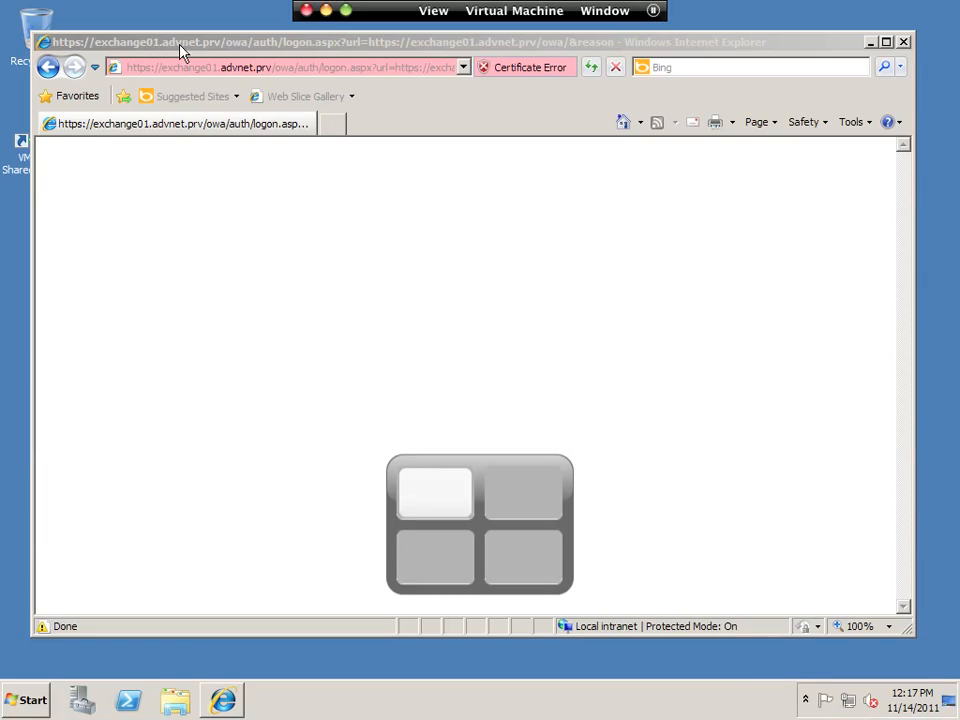
- Sign out of the open web mail session and trim the logoff part to reload the sign-in page
{"action": "key", "text": "ctrl+Right"}
{"action": "key", "text": "ctrl+Right"}
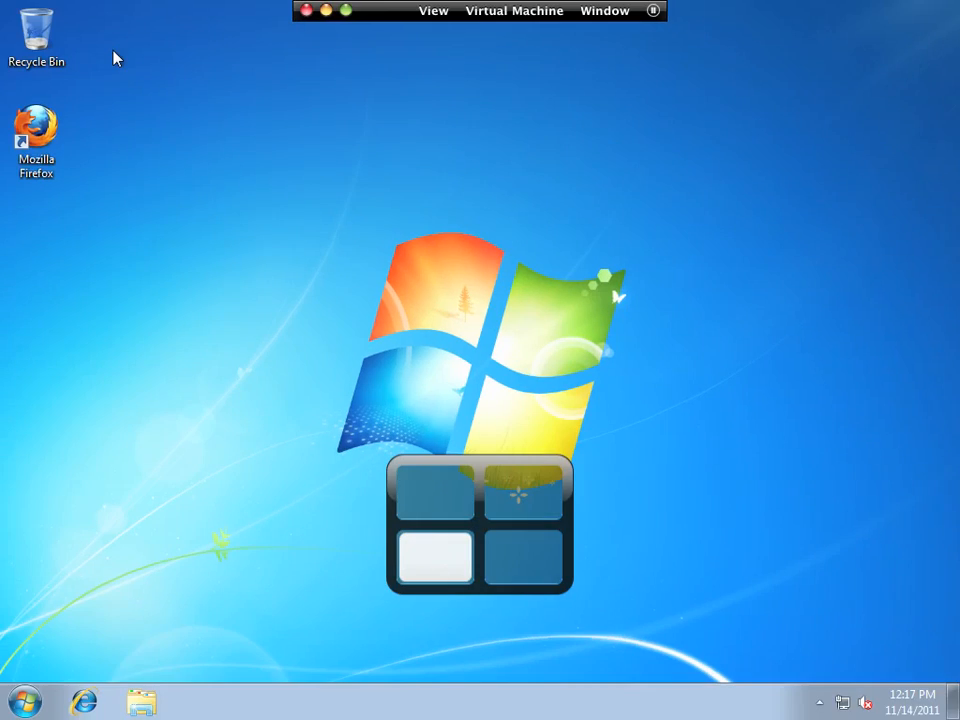
{"action": "key", "text": "ctrl+Right"}
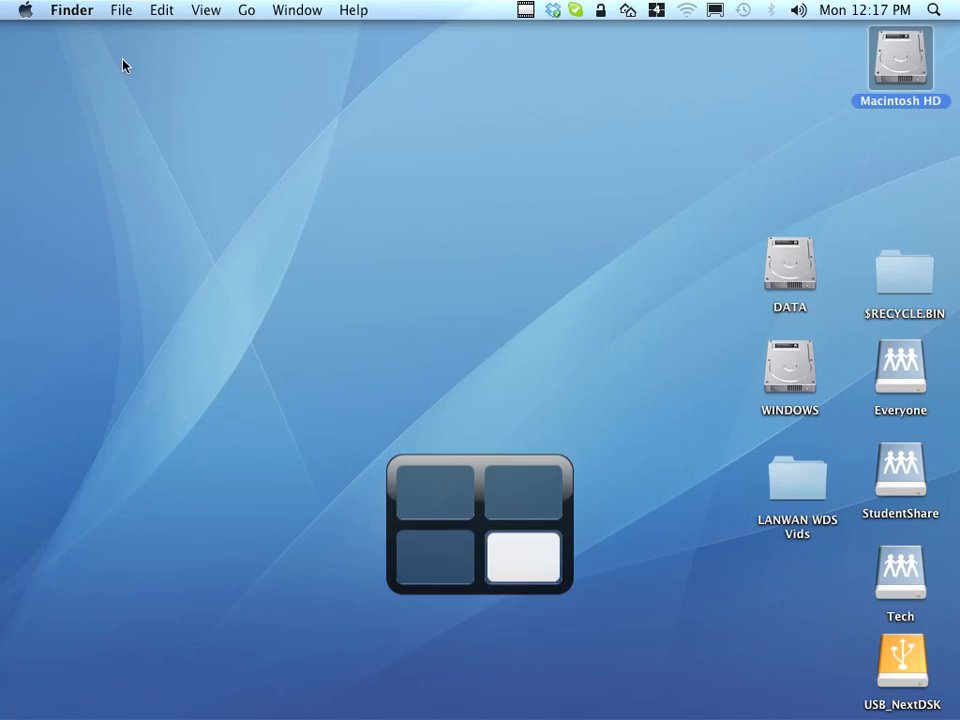
{"action": "key", "text": "ctrl+Left"}
{"action": "key", "text": "ctrl+Up"}
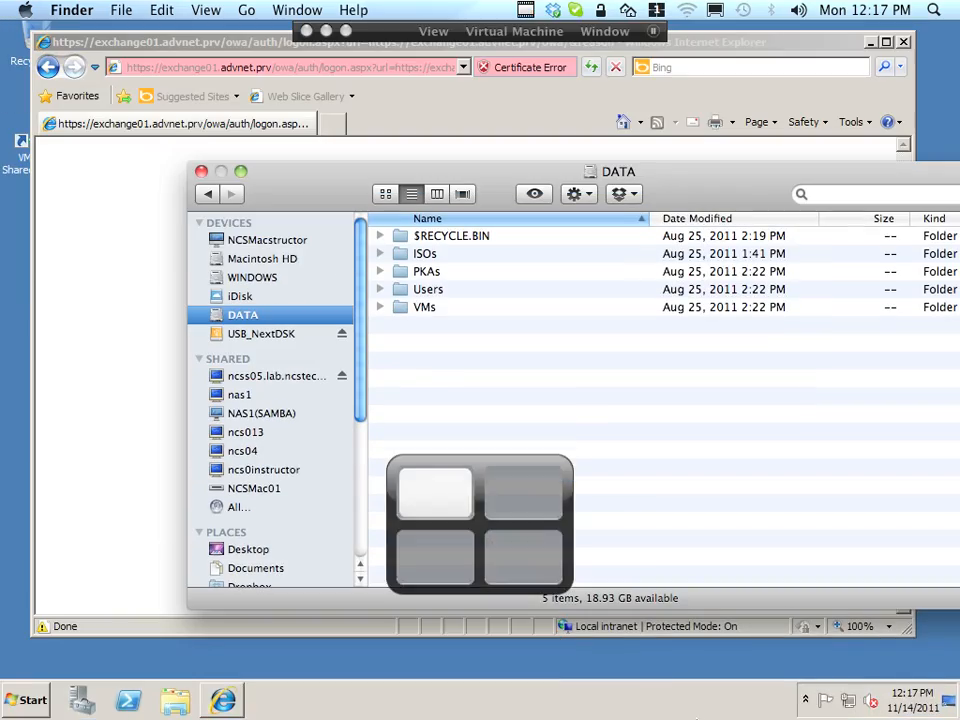
{"action": "left_click", "coordinate": [870, 690]}
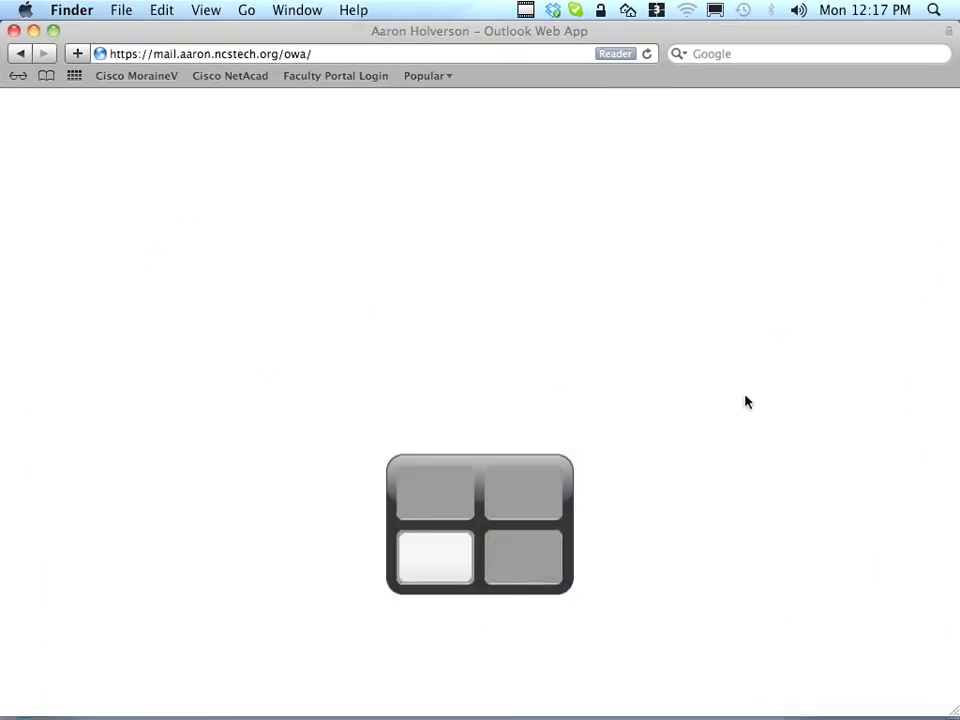
{"action": "left_click", "coordinate": [930, 126]}
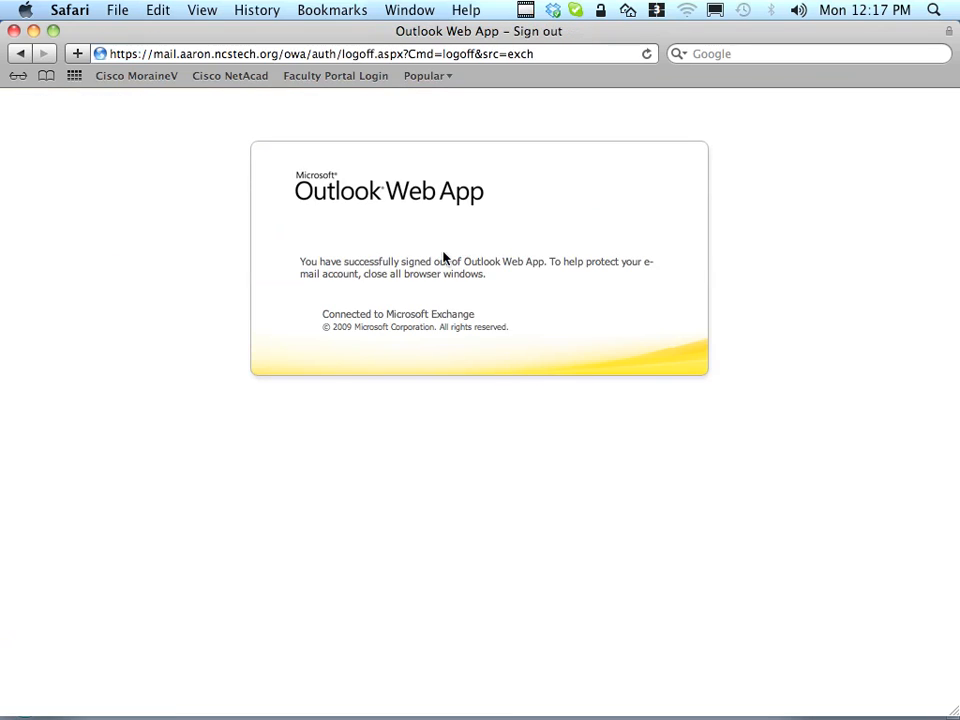
{"action": "left_click_drag", "start_coordinate": [310, 55], "coordinate": [716, 50]}
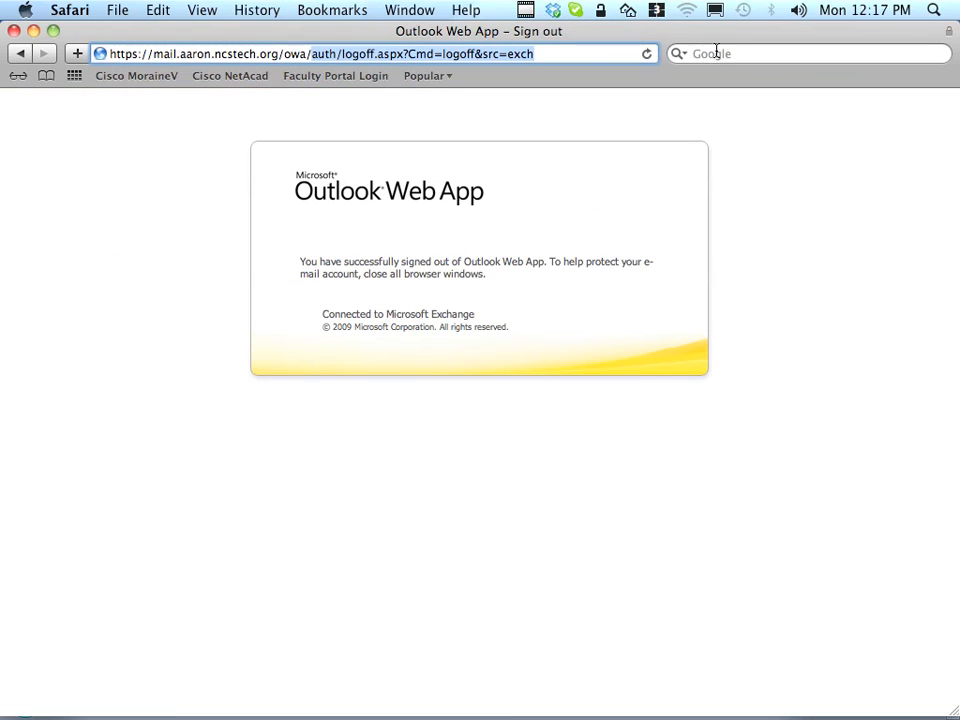
{"action": "key", "text": "BackSpace"}
{"action": "key", "text": "Return"}
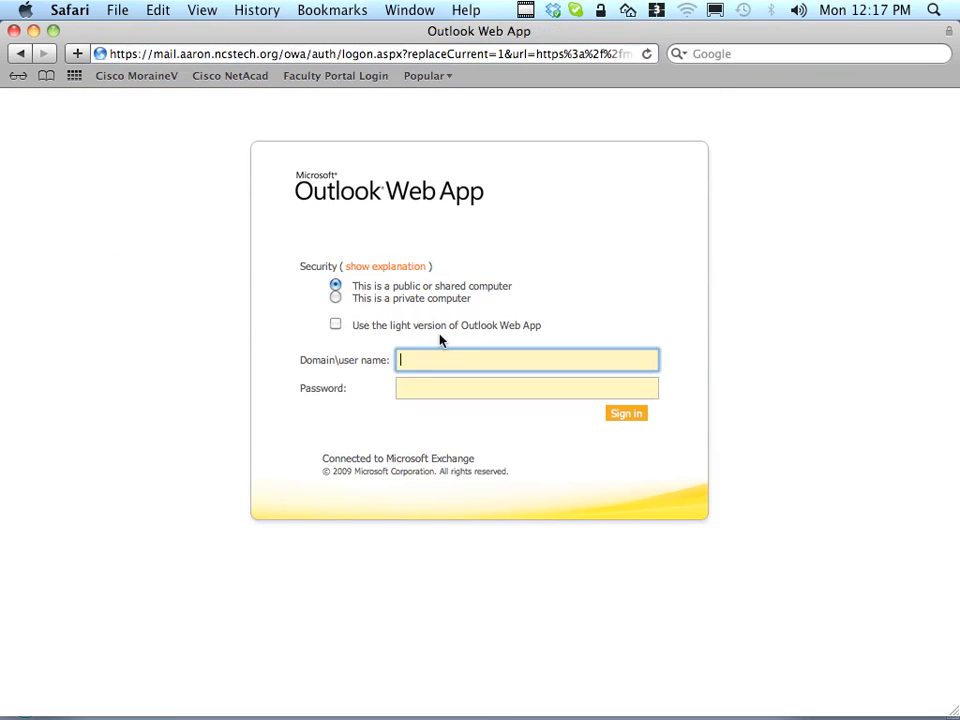
- Sign in with advnet\ plus the test user's name and password, accepting the language and time zone page
{"action": "type", "text": "sue"}
{"action": "key", "text": "Left"}
{"action": "key", "text": "Left"}
{"action": "key", "text": "Left"}
{"action": "key", "text": "Left"}
{"action": "key", "text": "Left"}
{"action": "type", "text": "advnet\\"}
{"action": "key", "text": "Tab"}
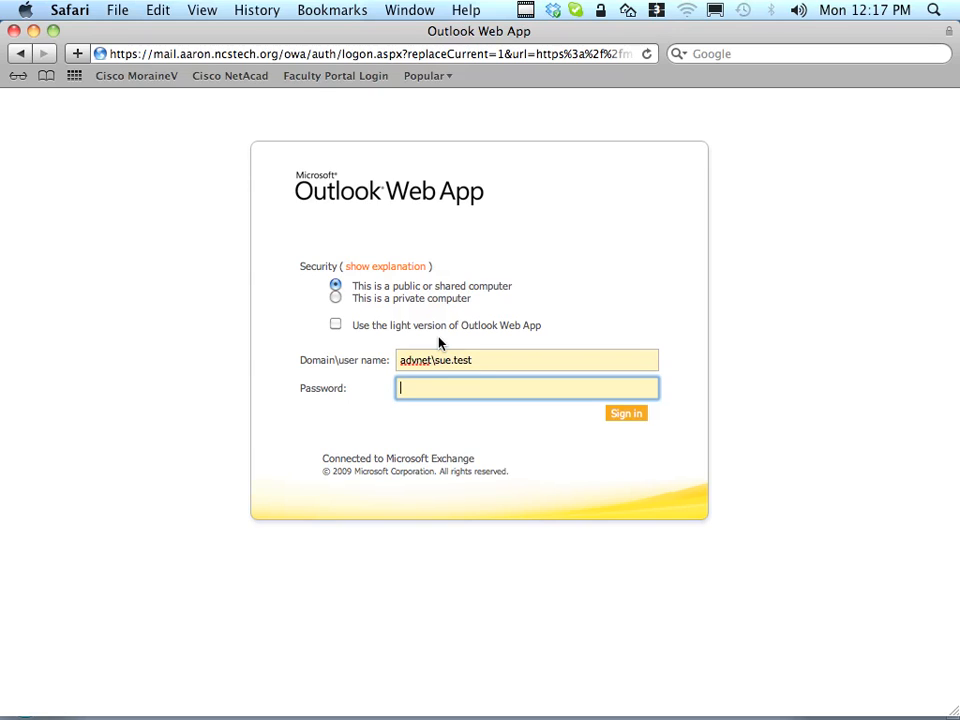
{"action": "type", "text": "**********"}
{"action": "key", "text": "BackSpace"}
{"action": "key", "text": "BackSpace"}
{"action": "key", "text": "BackSpace"}
{"action": "key", "text": "BackSpace"}
{"action": "key", "text": "BackSpace"}
{"action": "key", "text": "BackSpace"}
{"action": "key", "text": "BackSpace"}
{"action": "key", "text": "BackSpace"}
{"action": "key", "text": "BackSpace"}
{"action": "key", "text": "BackSpace"}
{"action": "type", "text": "**********"}
{"action": "key", "text": "Return"}
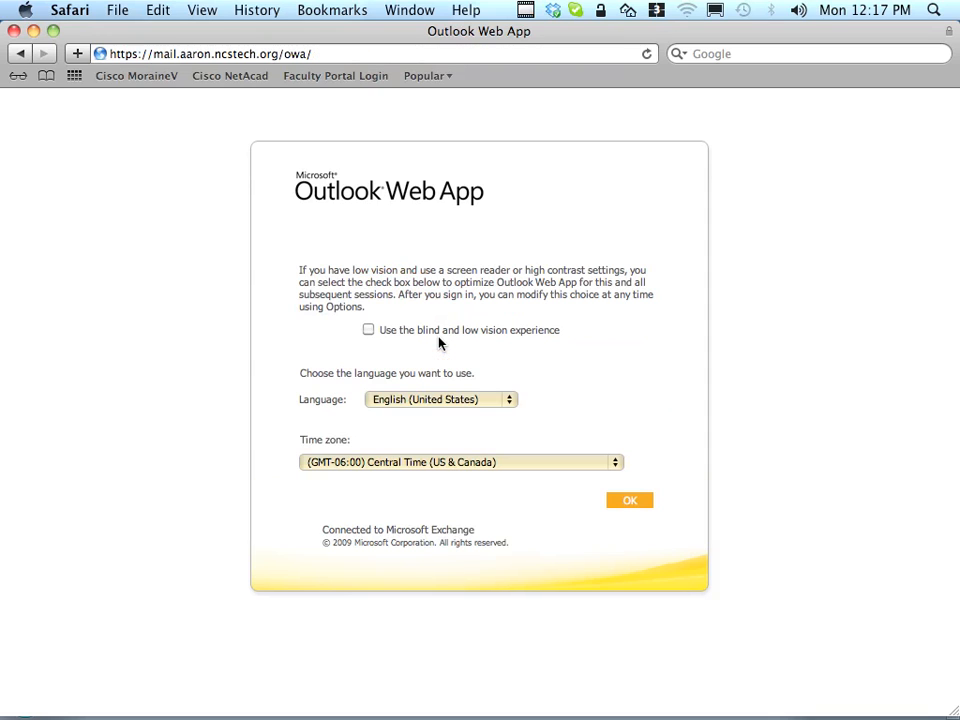
{"action": "left_click", "coordinate": [617, 506]}
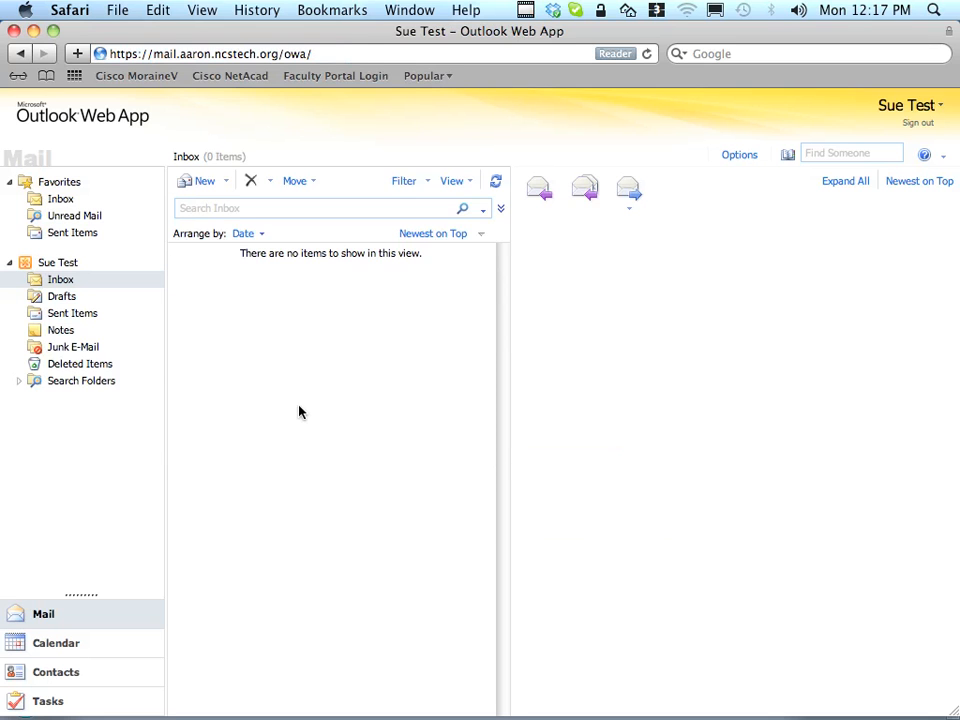
- Start a new message addressed to the second test user and resolve the name
{"action": "left_click", "coordinate": [190, 182]}
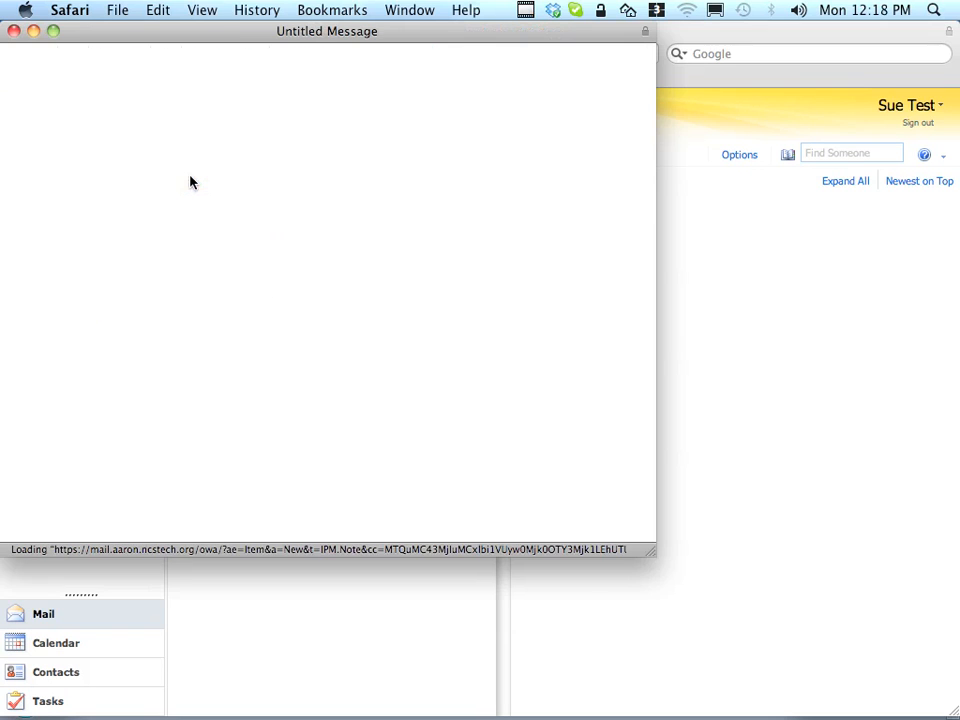
{"action": "type", "text": "tim"}
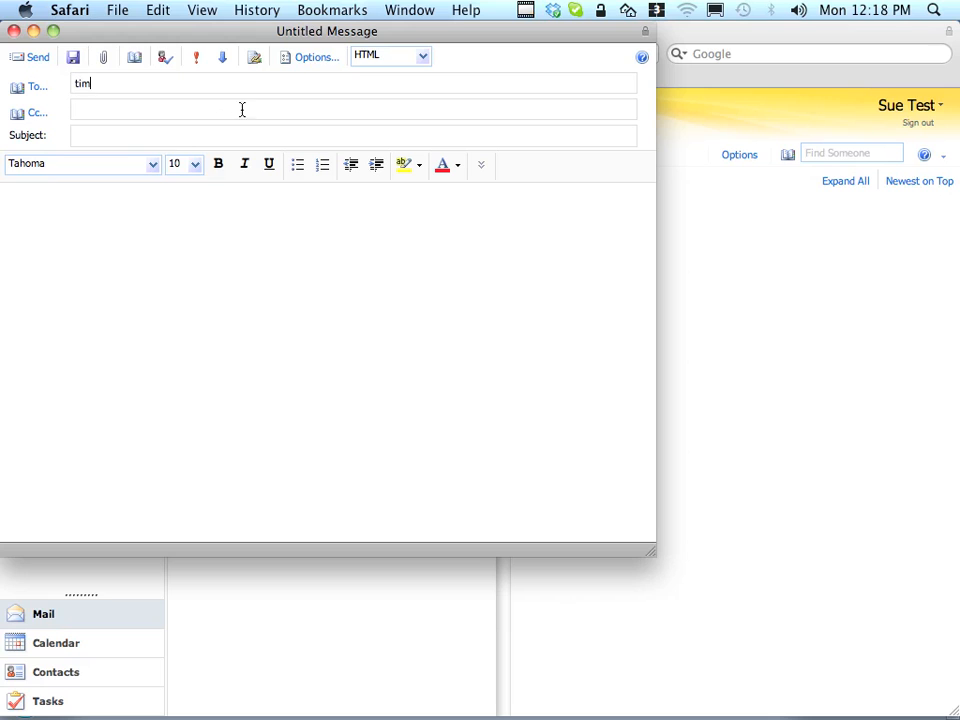
{"action": "left_click", "coordinate": [40, 90]}
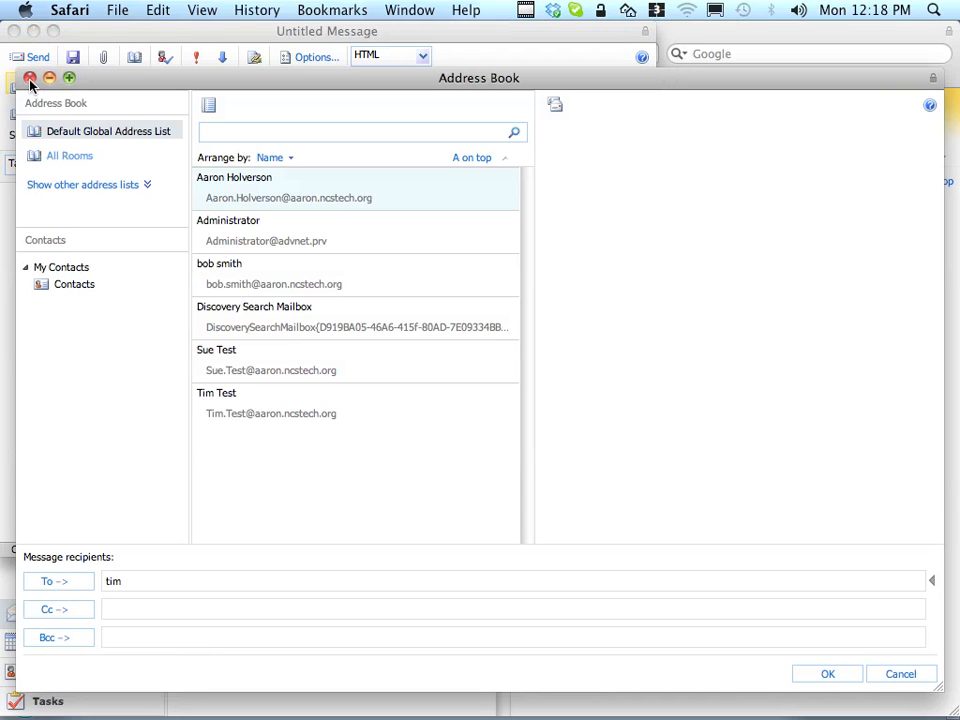
{"action": "double_click", "coordinate": [236, 411]}
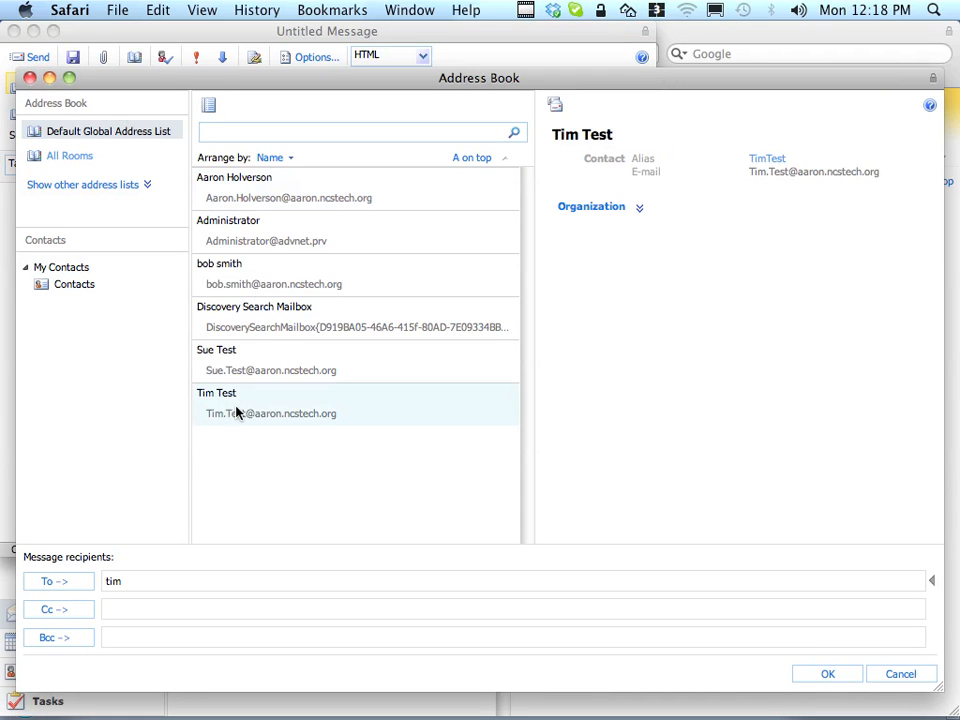
{"action": "left_click", "coordinate": [30, 78]}
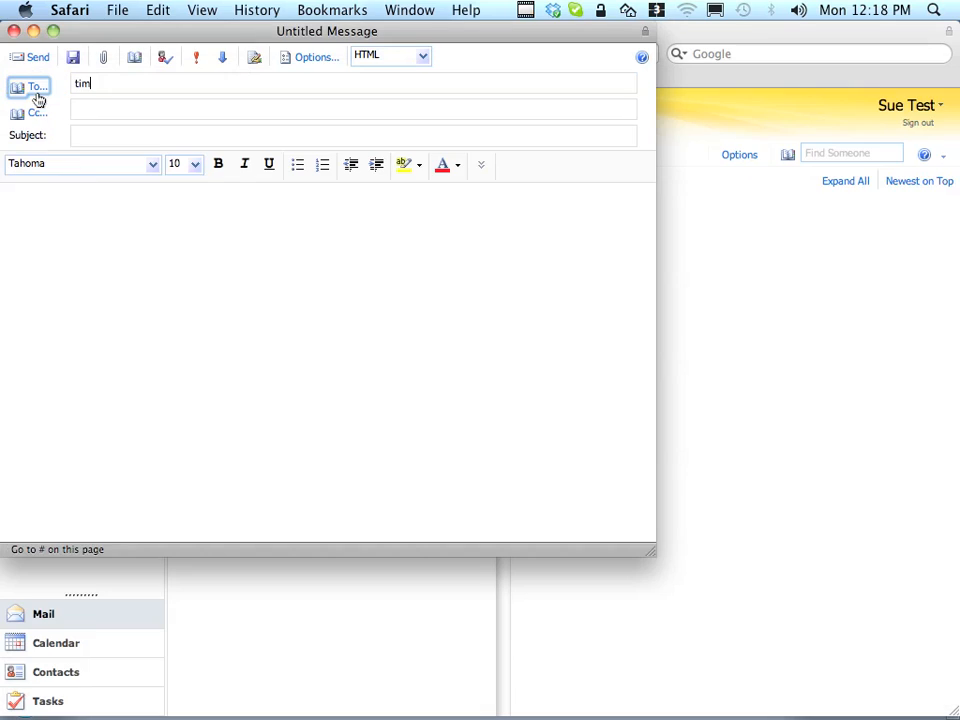
{"action": "left_click", "coordinate": [96, 84]}
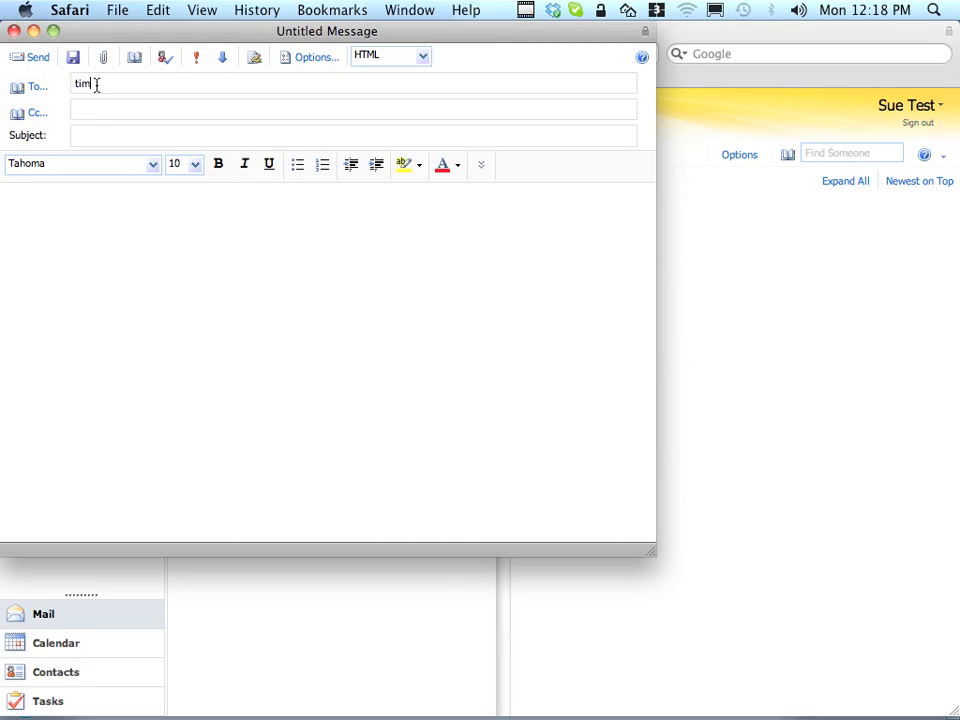
{"action": "type", "text": ".test"}
{"action": "left_click", "coordinate": [164, 61]}
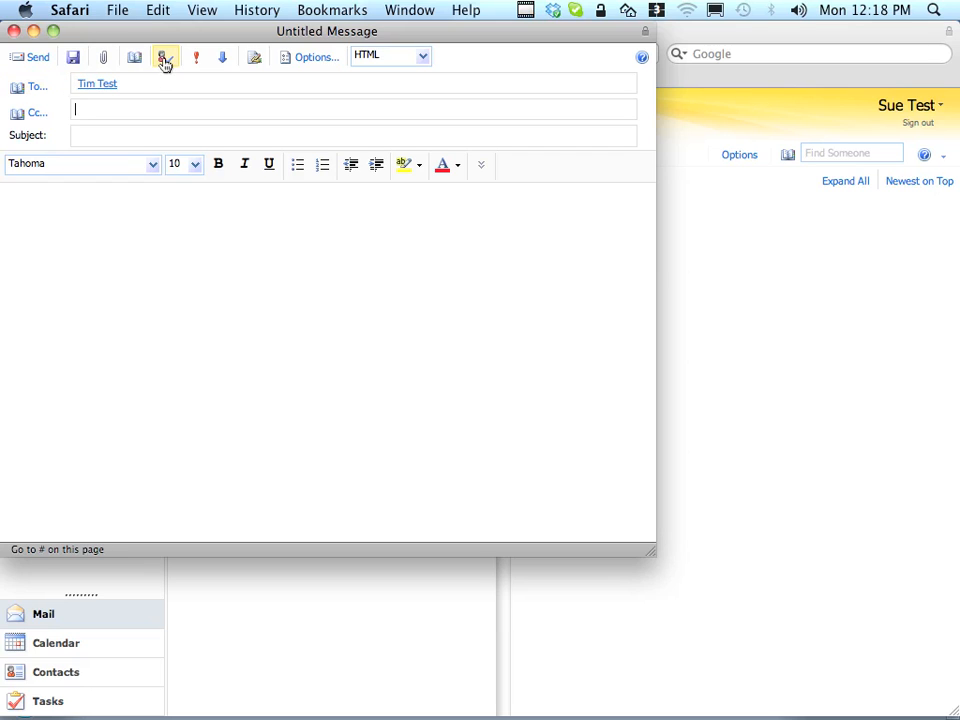
- Add a subject and the body 'test, 123...', then send the message
{"action": "left_click", "coordinate": [88, 135]}
{"action": "type", "text": "t"}
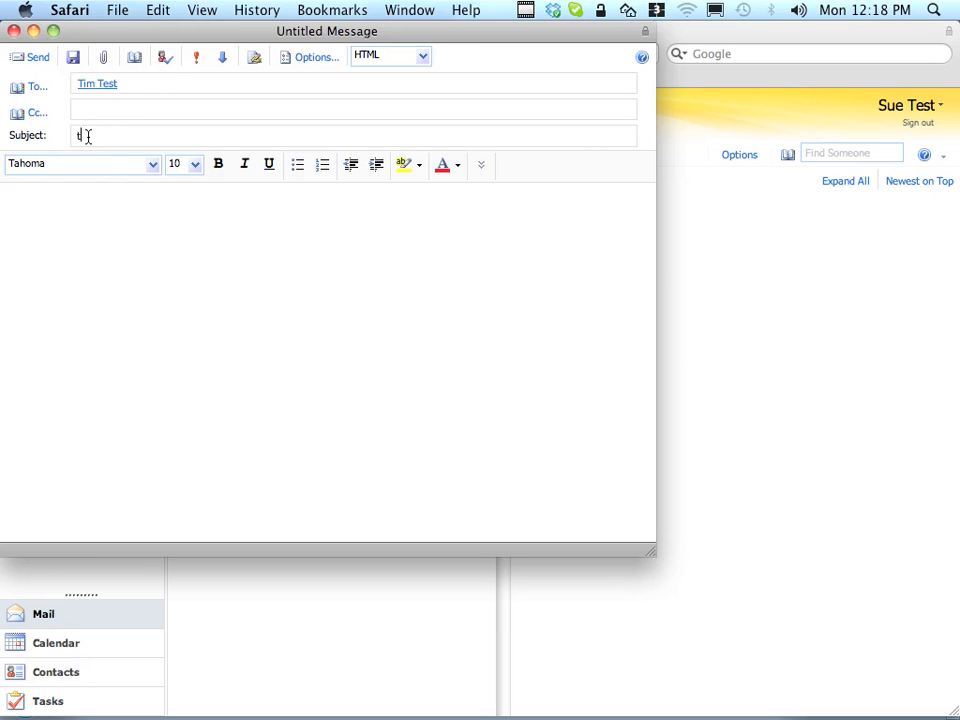
{"action": "type", "text": "esting time"}
{"action": "key", "text": "BackSpace"}
{"action": "type", "text": "'s email"}
{"action": "key", "text": "Tab"}
{"action": "type", "text": "test, 123..."}
{"action": "left_click", "coordinate": [31, 59]}
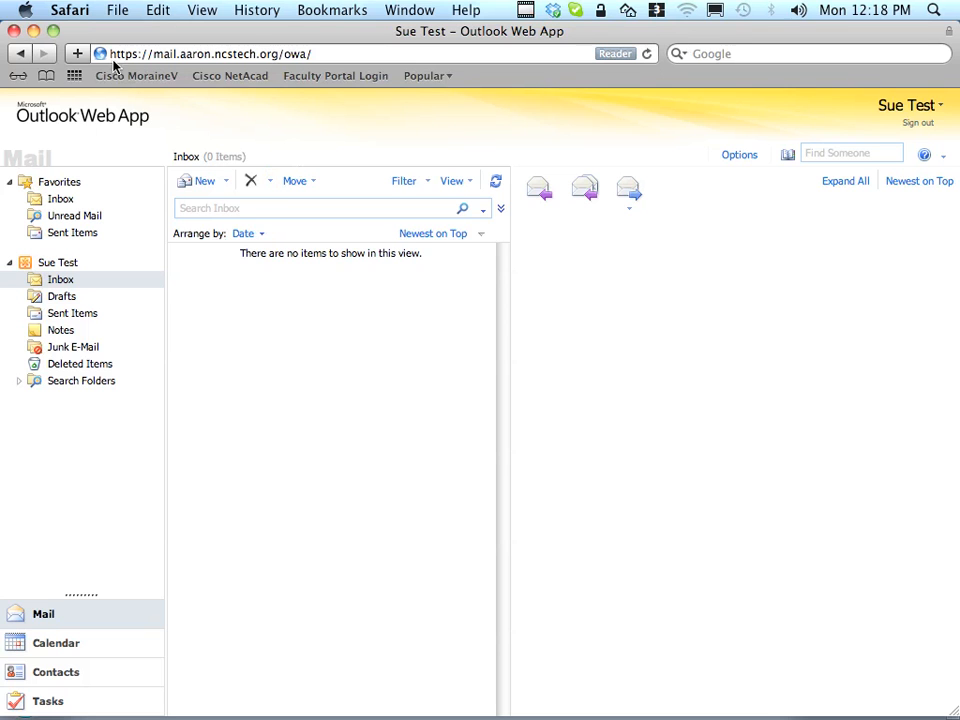
- Launch Microsoft Outlook 2010 from the Start menu's Microsoft Office program group
{"action": "left_click", "coordinate": [33, 31]}
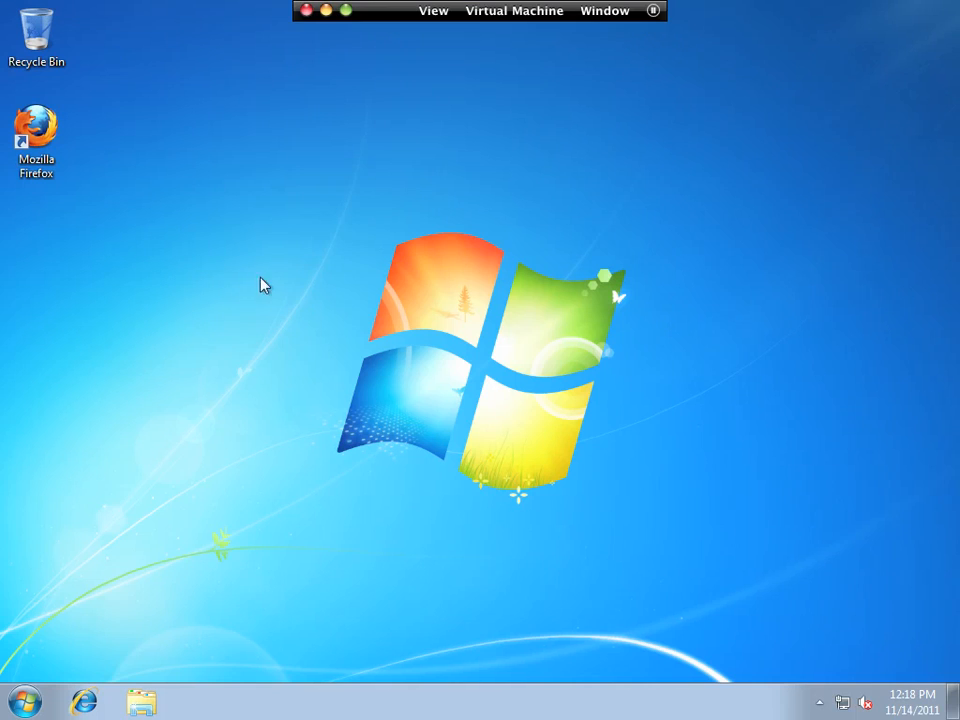
{"action": "left_click", "coordinate": [25, 701]}
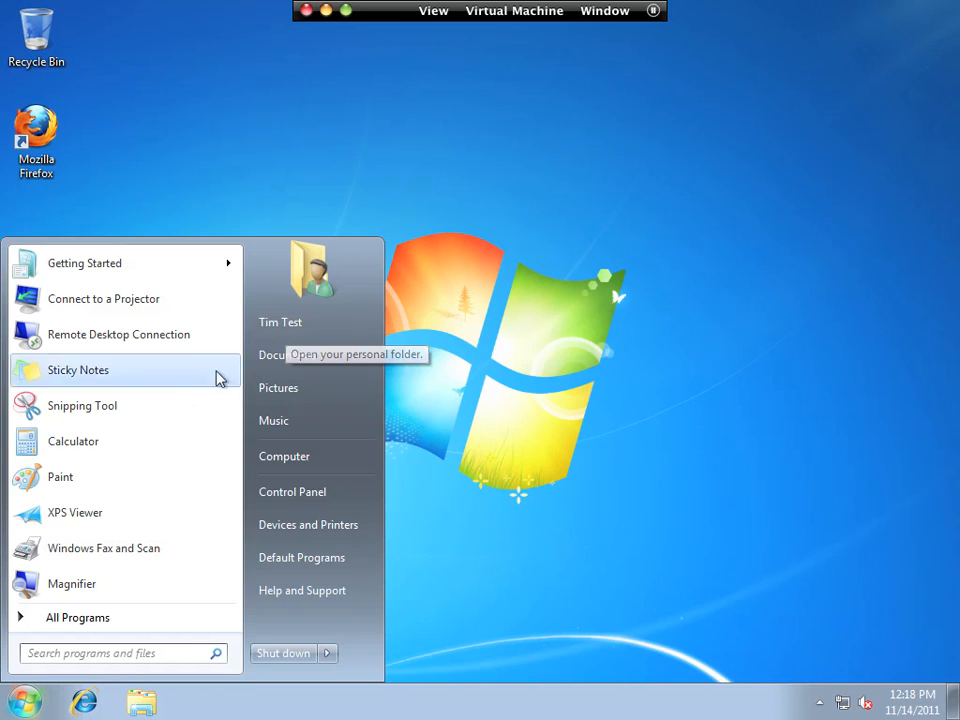
{"action": "left_click", "coordinate": [80, 617]}
{"action": "left_click", "coordinate": [66, 467]}
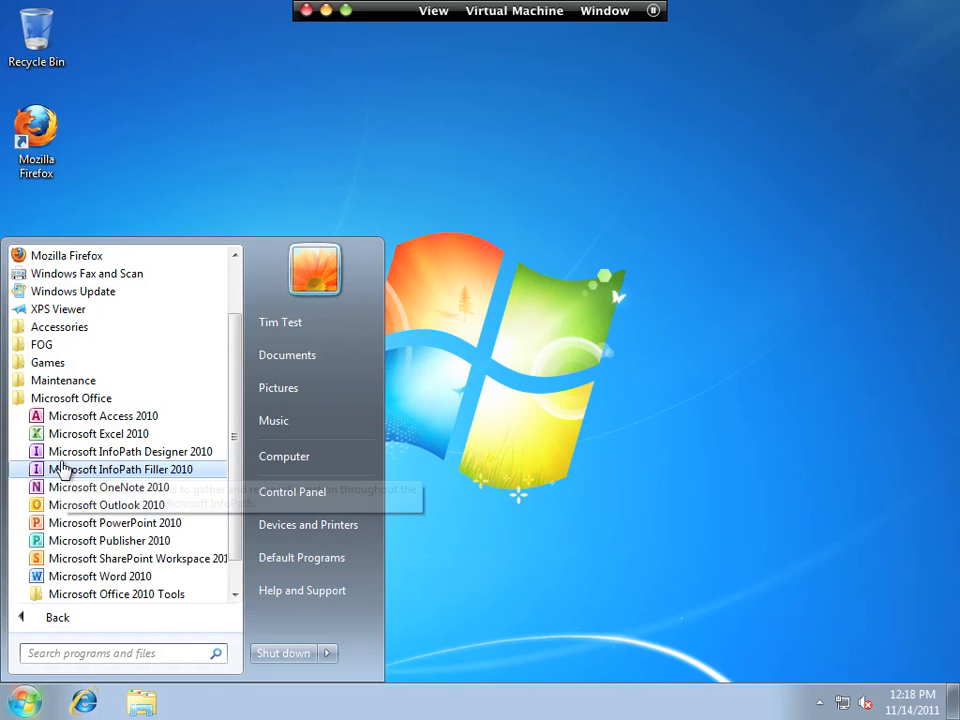
{"action": "left_click", "coordinate": [79, 506]}
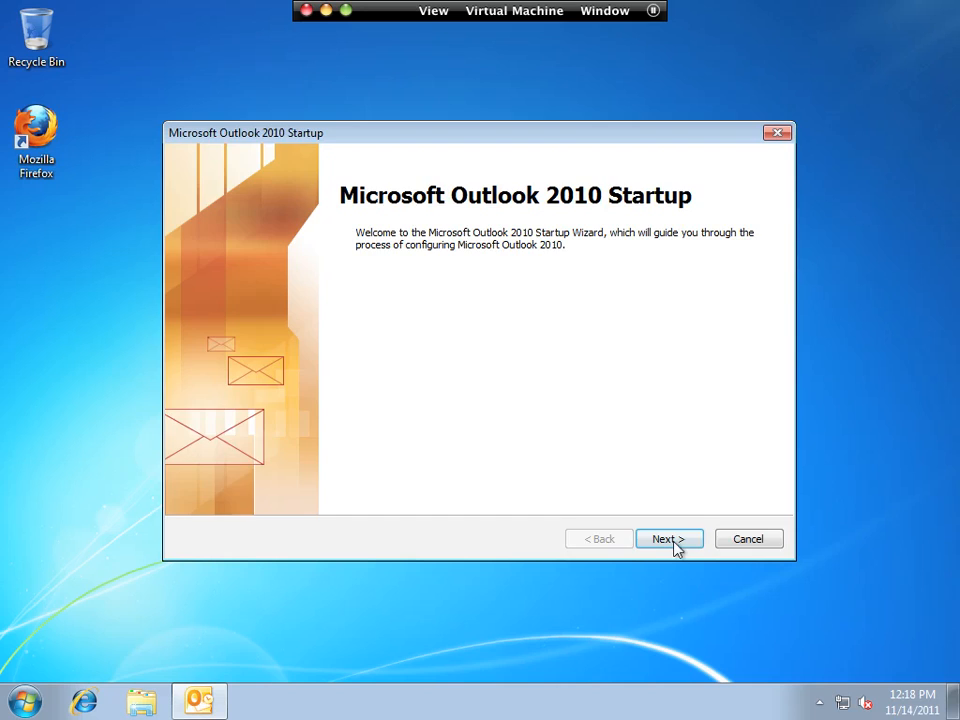
- Run the Outlook account wizard with automatic server setup, accepting the untrusted certificate
{"action": "left_click", "coordinate": [669, 541]}
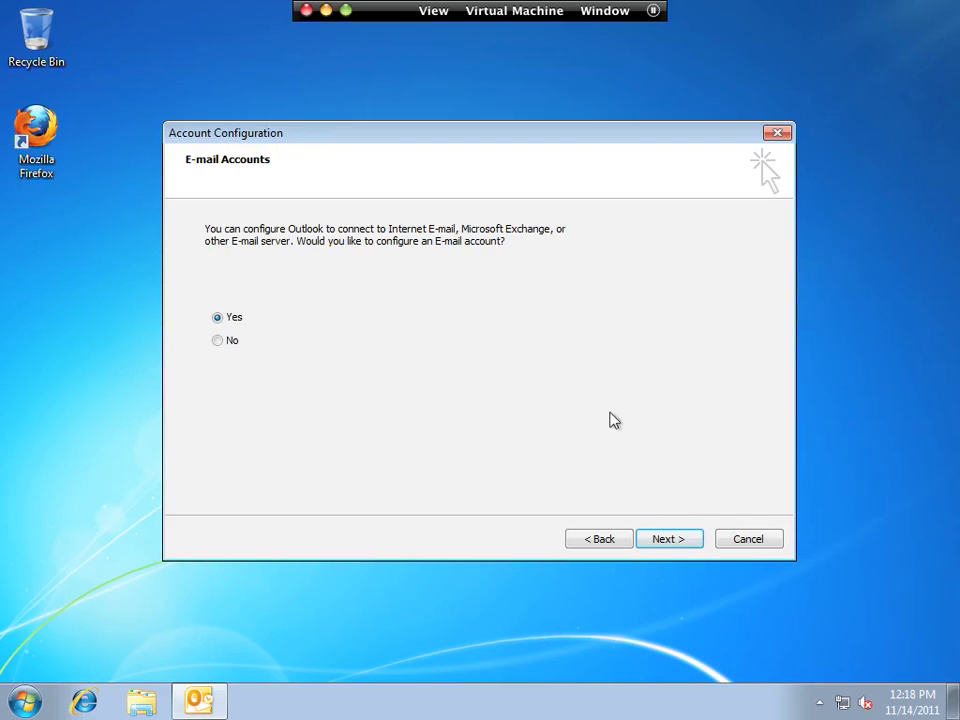
{"action": "left_click", "coordinate": [679, 541]}
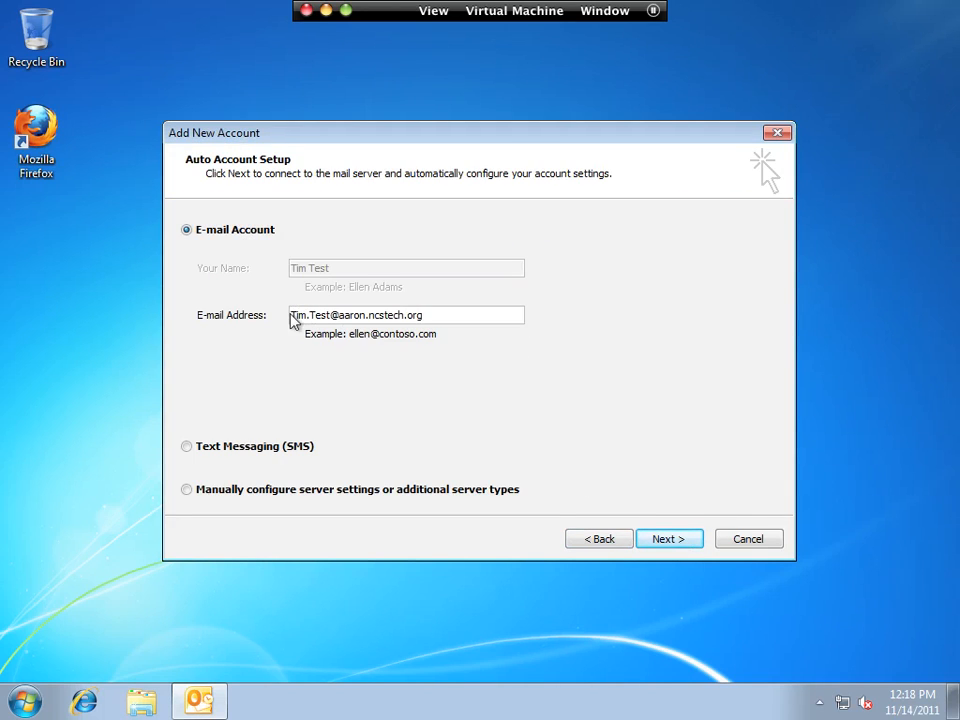
{"action": "left_click_drag", "start_coordinate": [435, 317], "coordinate": [265, 314]}
{"action": "left_click", "coordinate": [434, 318]}
{"action": "left_click", "coordinate": [686, 541]}
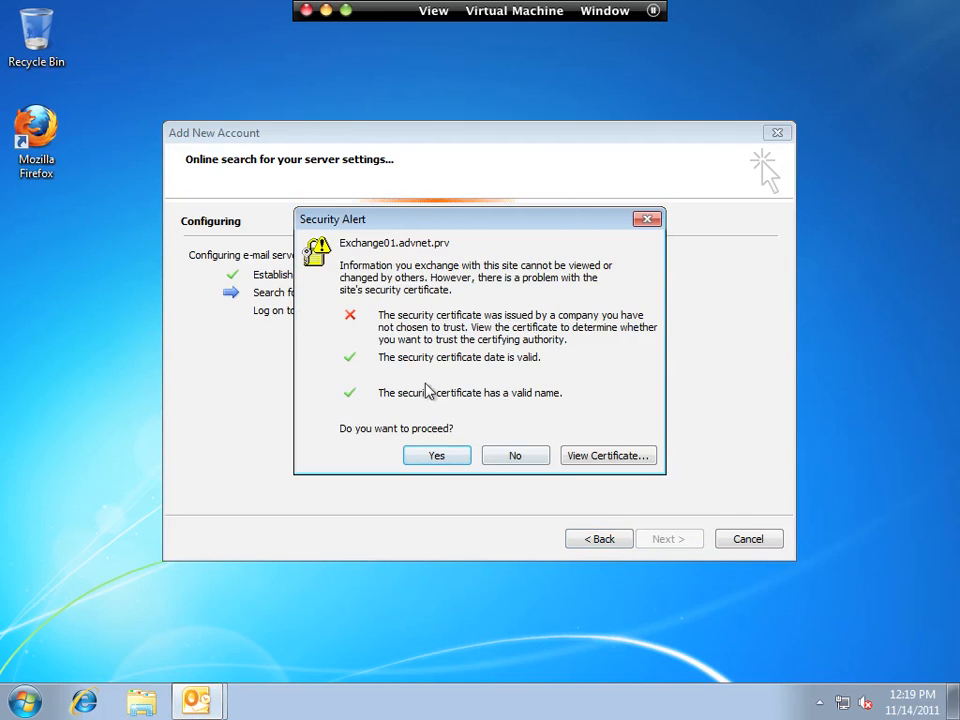
{"action": "left_click", "coordinate": [433, 458]}
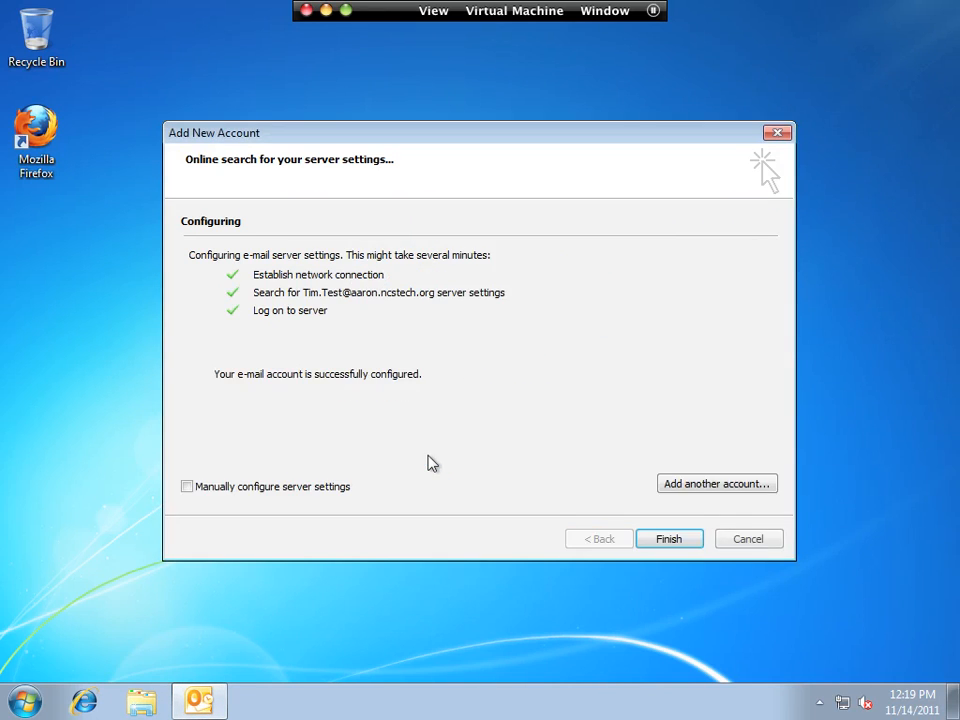
{"action": "left_click", "coordinate": [683, 545]}
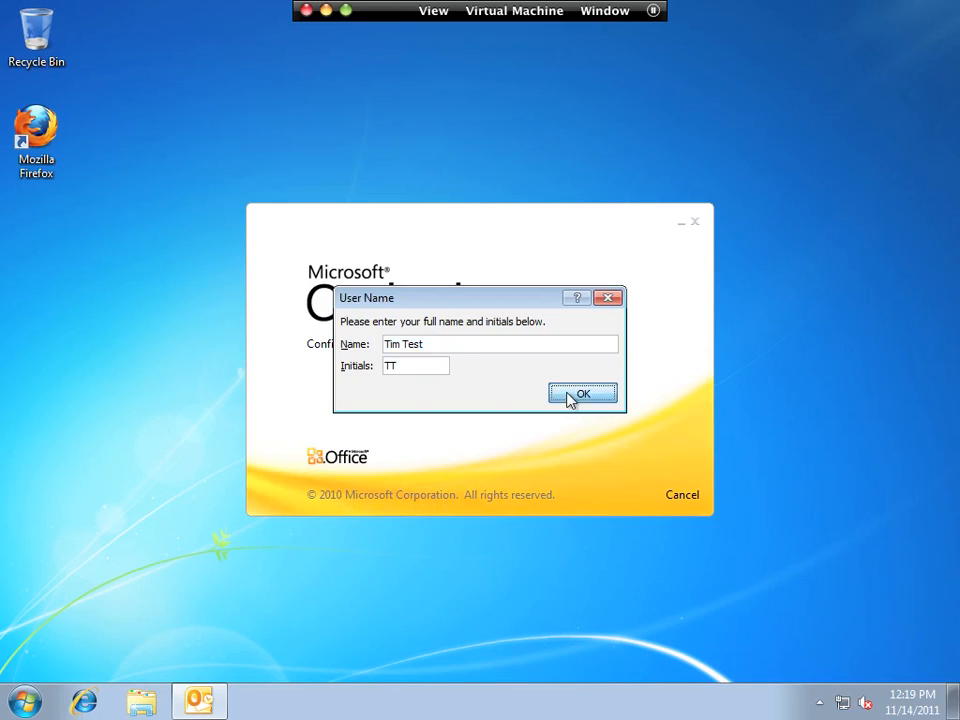
- Confirm the user's name and initials, accept the certificate again, and choose Don't make changes
{"action": "left_click", "coordinate": [572, 396]}
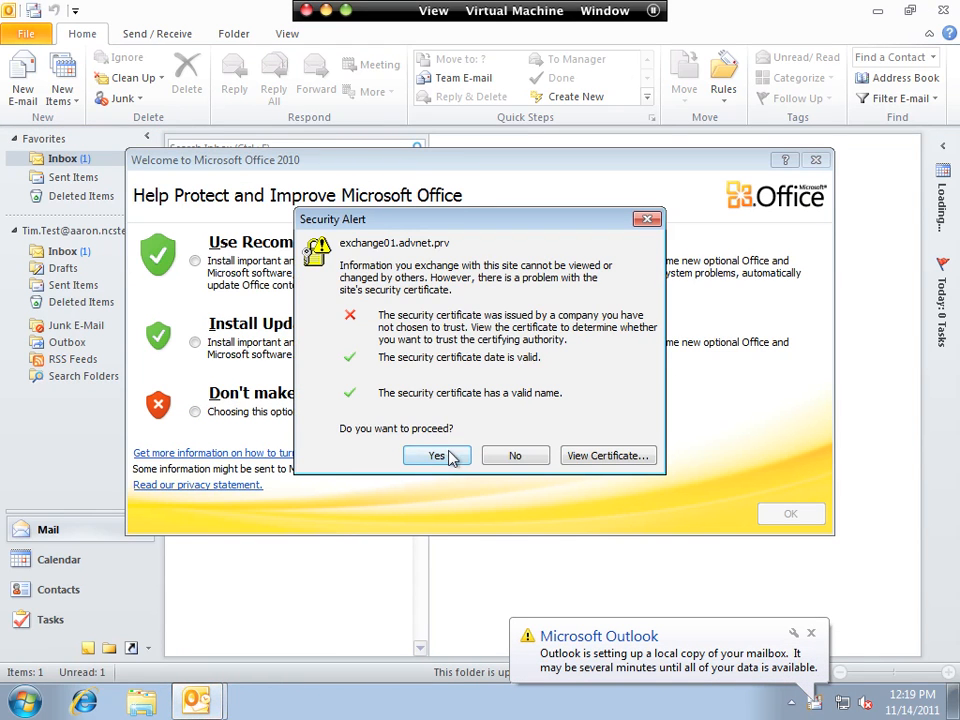
{"action": "left_click", "coordinate": [438, 455]}
{"action": "left_click", "coordinate": [195, 411]}
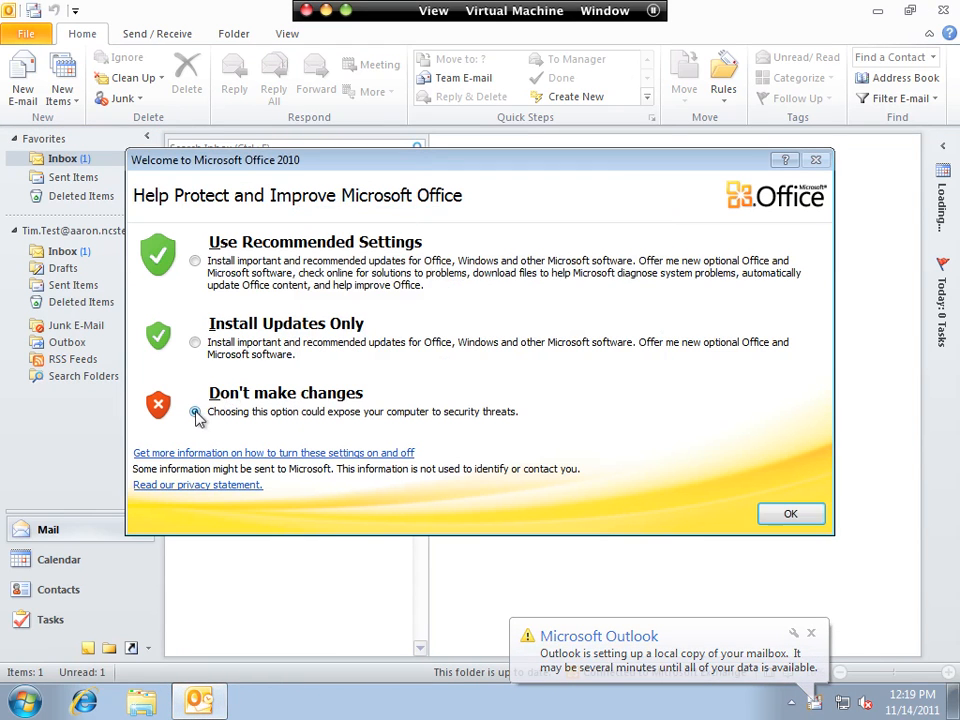
{"action": "left_click", "coordinate": [791, 513]}
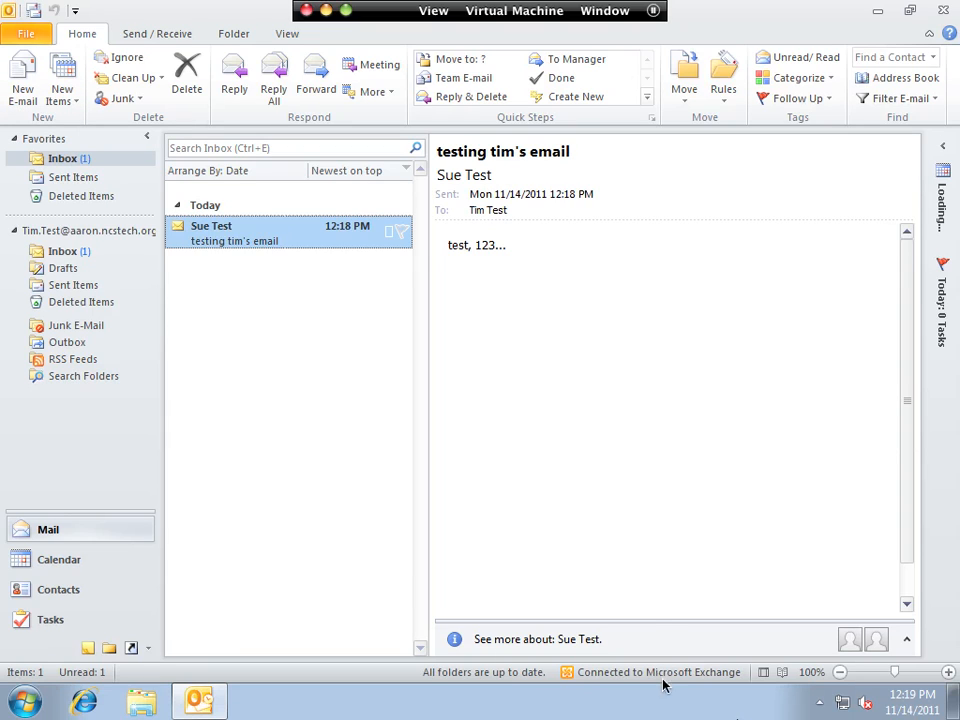
{"action": "key", "text": "super+Tab"}
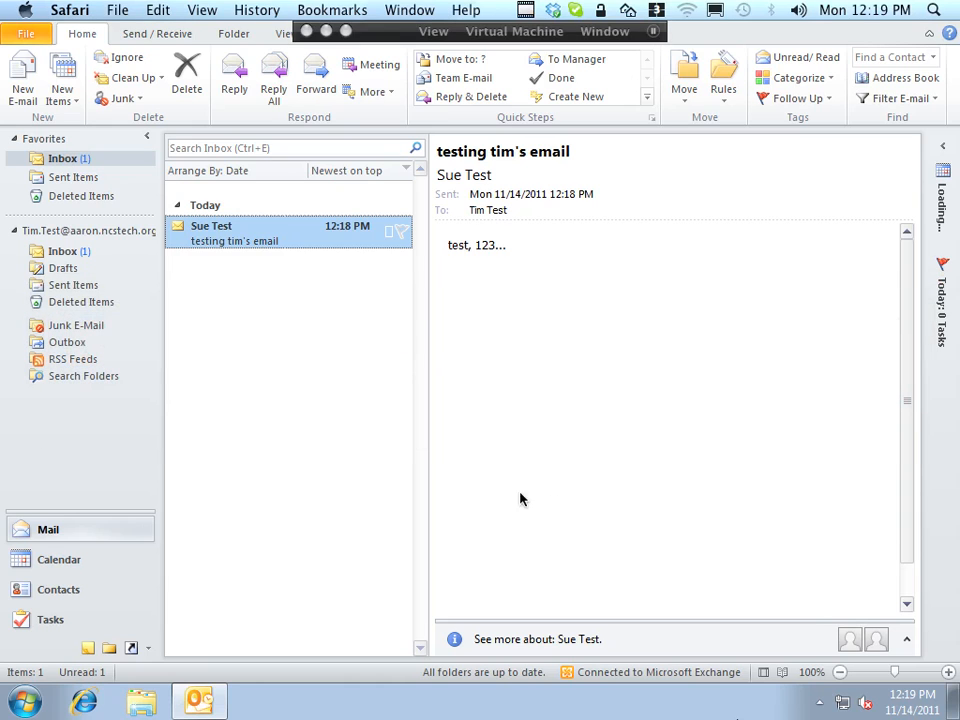
- Sign the test user out of the Safari web mail window, then return to the VM's Outlook desktop
{"action": "left_click", "coordinate": [409, 9]}
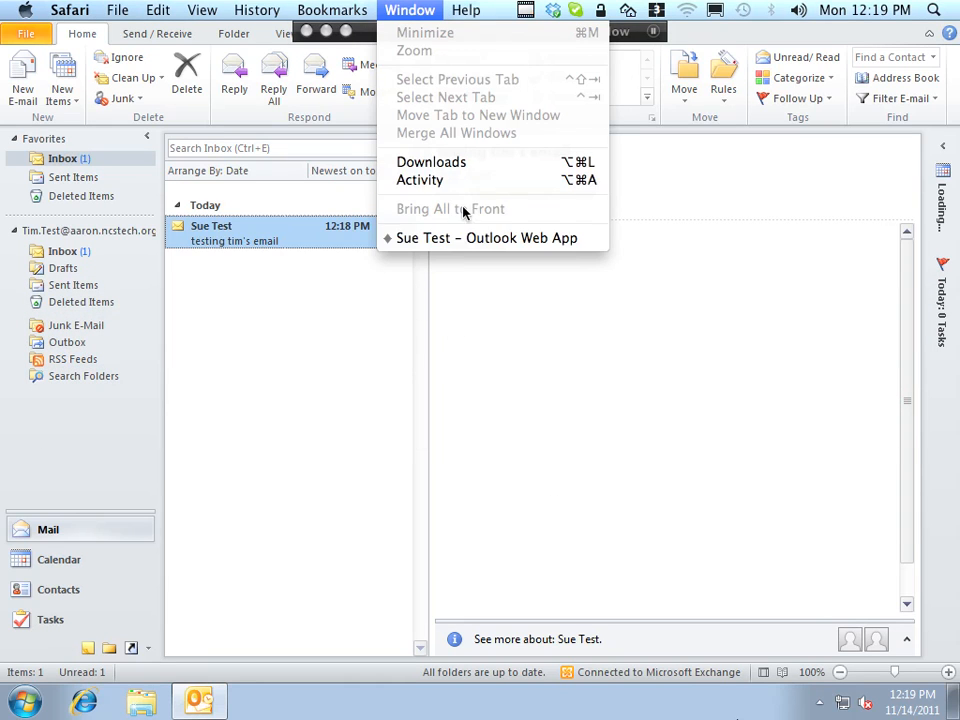
{"action": "left_click", "coordinate": [460, 238]}
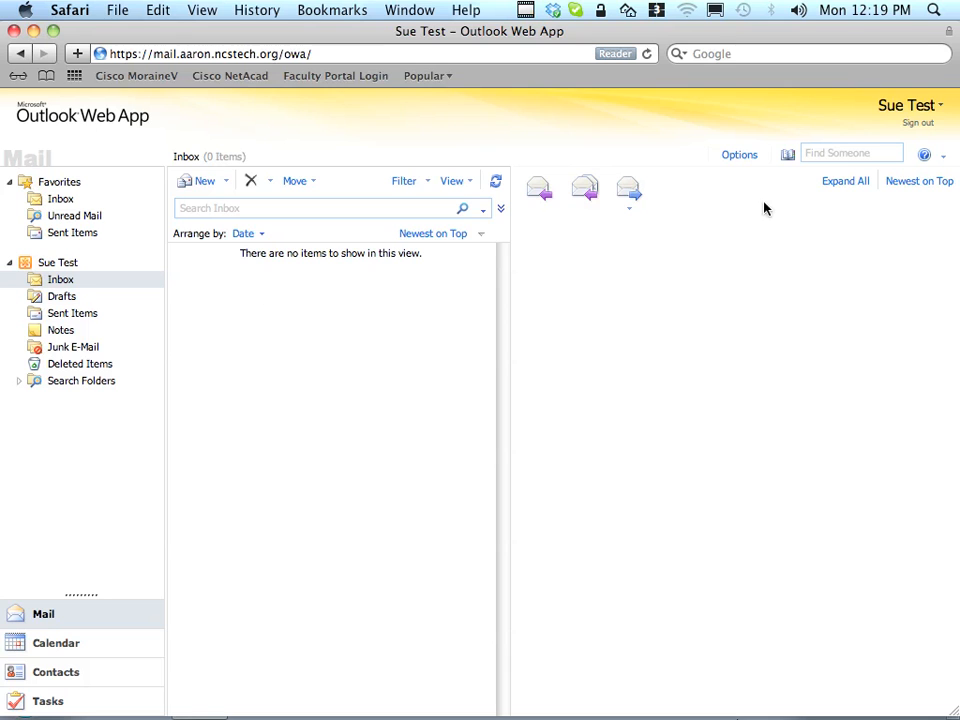
{"action": "left_click", "coordinate": [928, 123]}
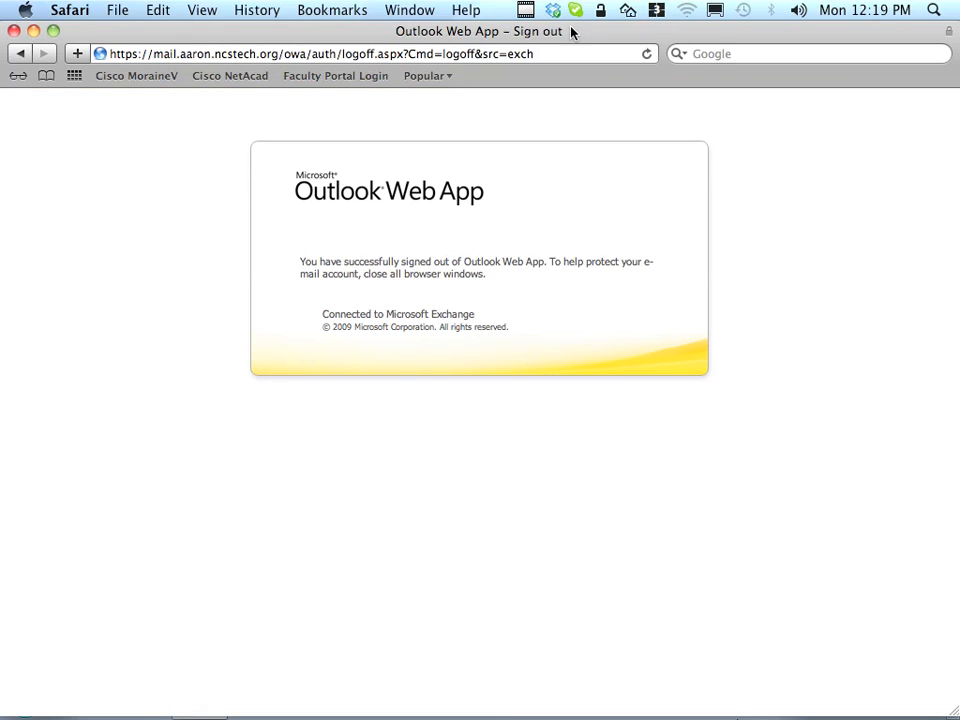
{"action": "key", "text": "ctrl+1"}
{"action": "left_click_drag", "start_coordinate": [572, 30], "coordinate": [567, 31]}
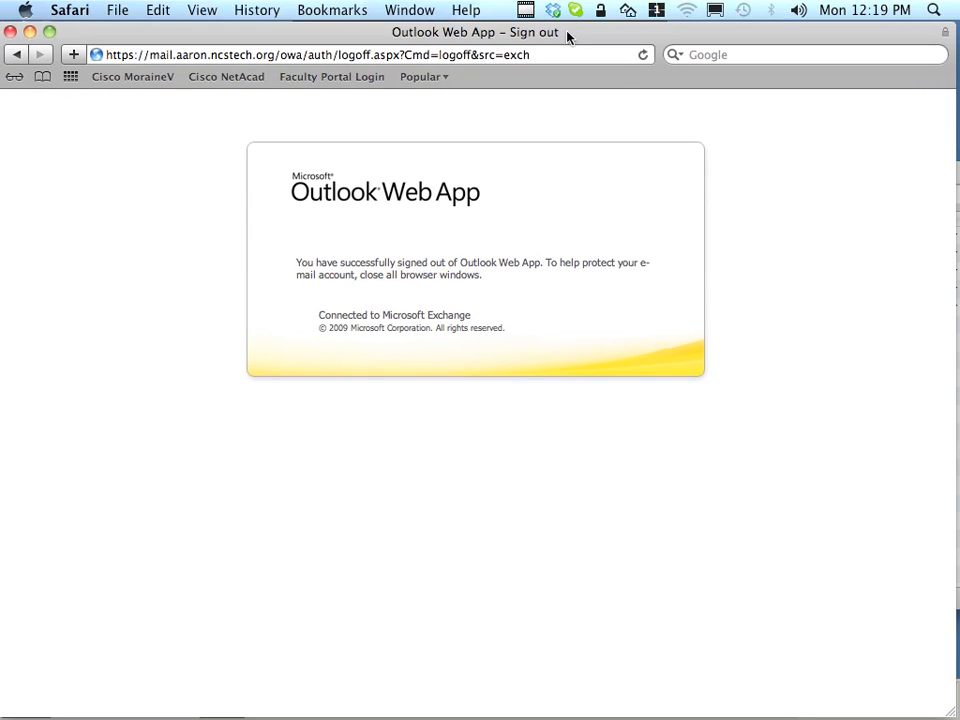
{"action": "key", "text": "ctrl+3"}
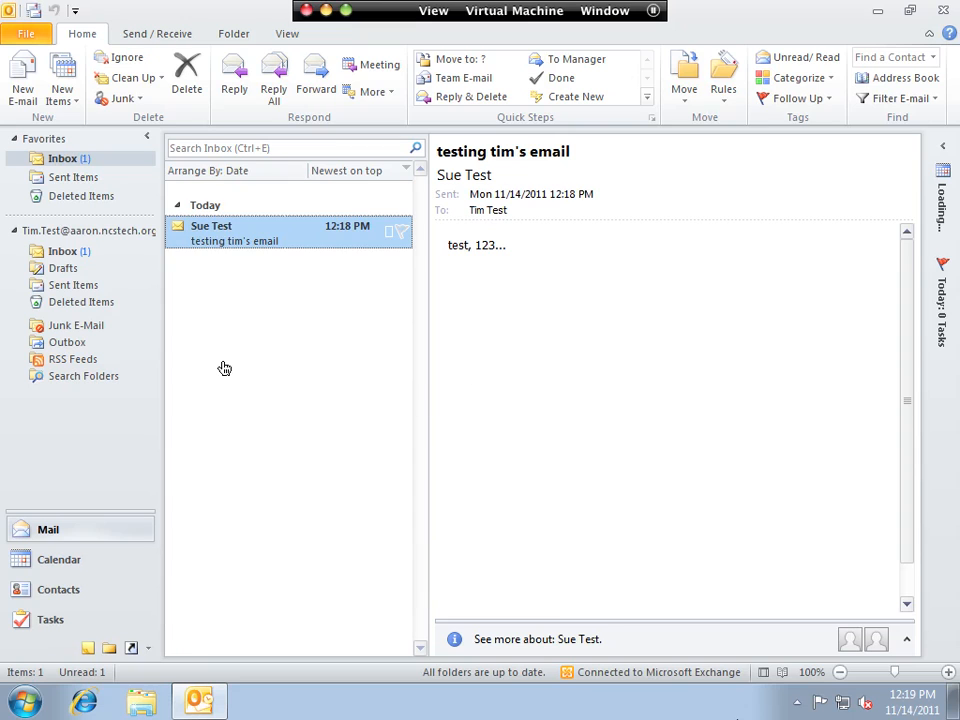
- Reply to the test message with 'Hey there!' and 'Tanhanks for the email!'
{"action": "double_click", "coordinate": [232, 238]}
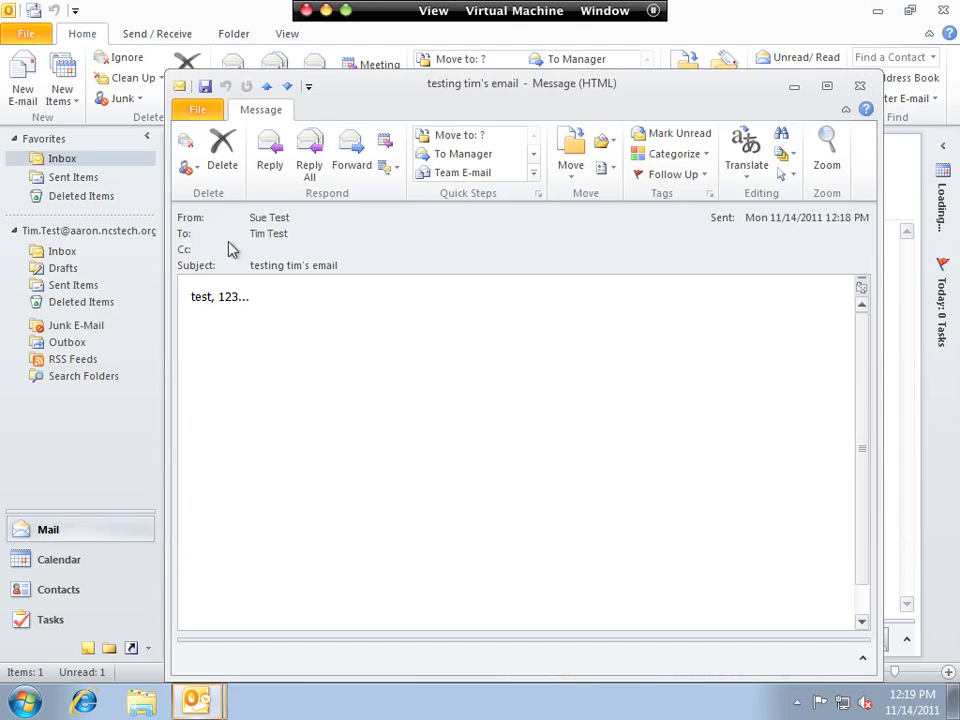
{"action": "left_click", "coordinate": [268, 170]}
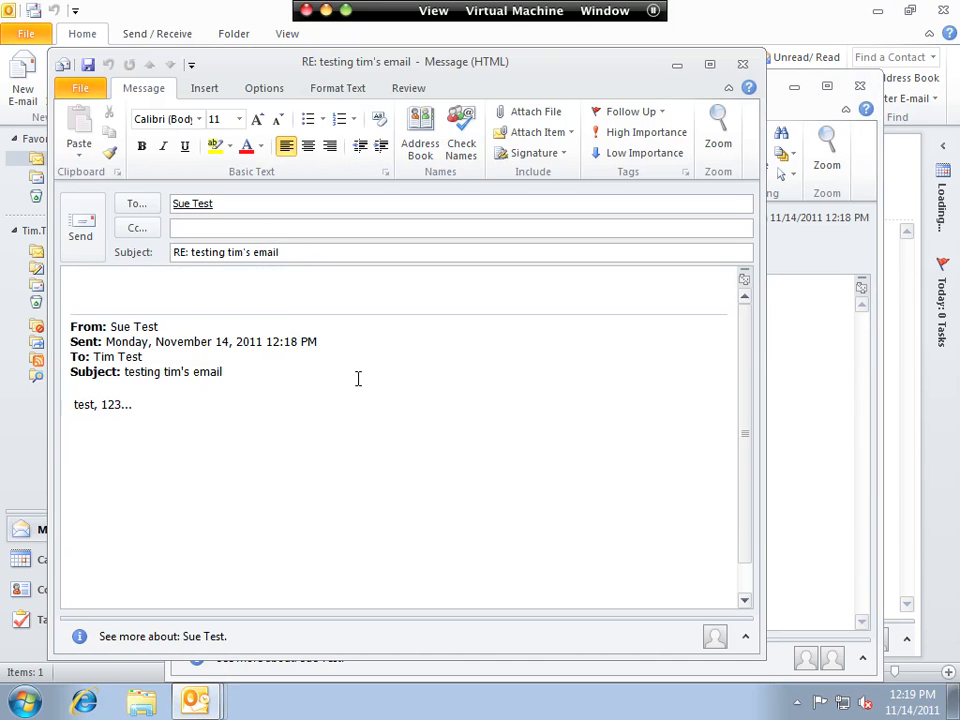
{"action": "type", "text": "Hey t"}
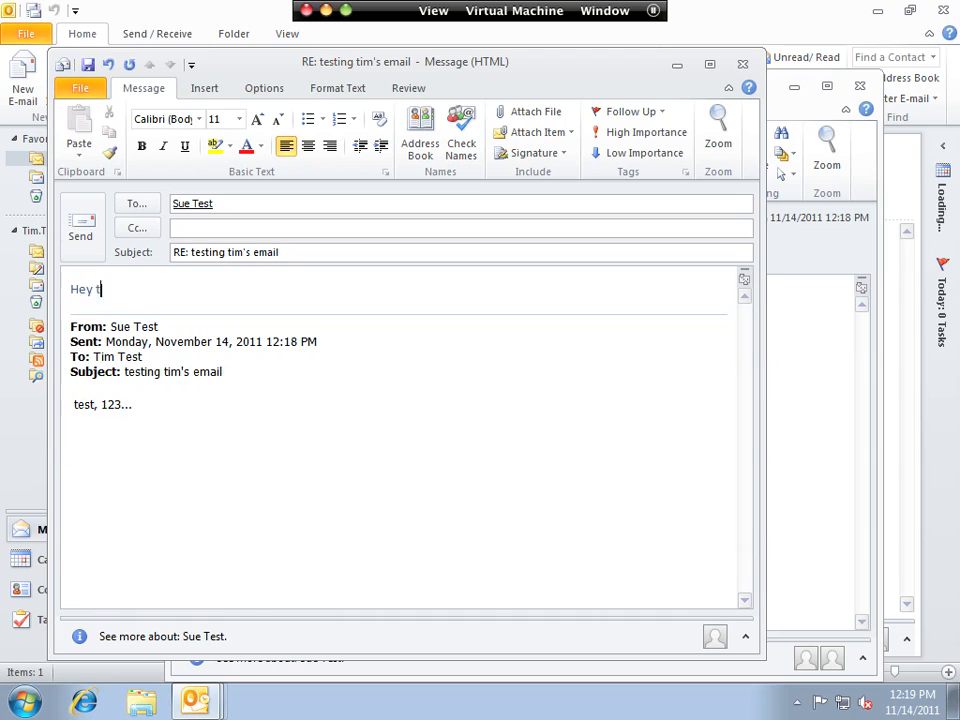
{"action": "type", "text": "here!"}
{"action": "key", "text": "Return"}
{"action": "key", "text": "Return"}
{"action": "type", "text": "Tank"}
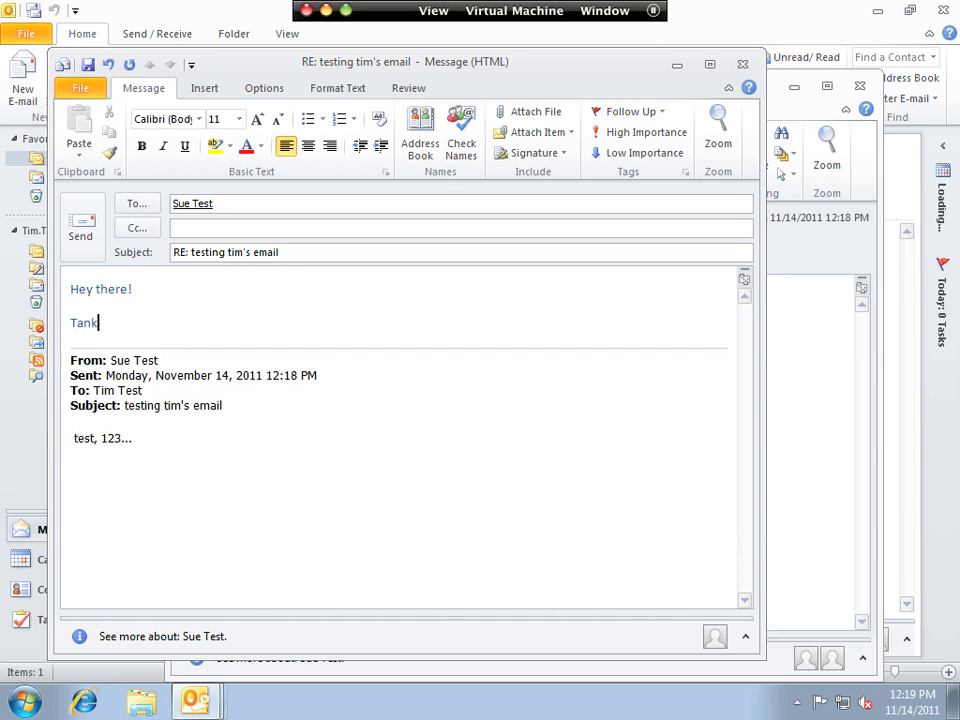
{"action": "type", "text": "hanks for the emai"}
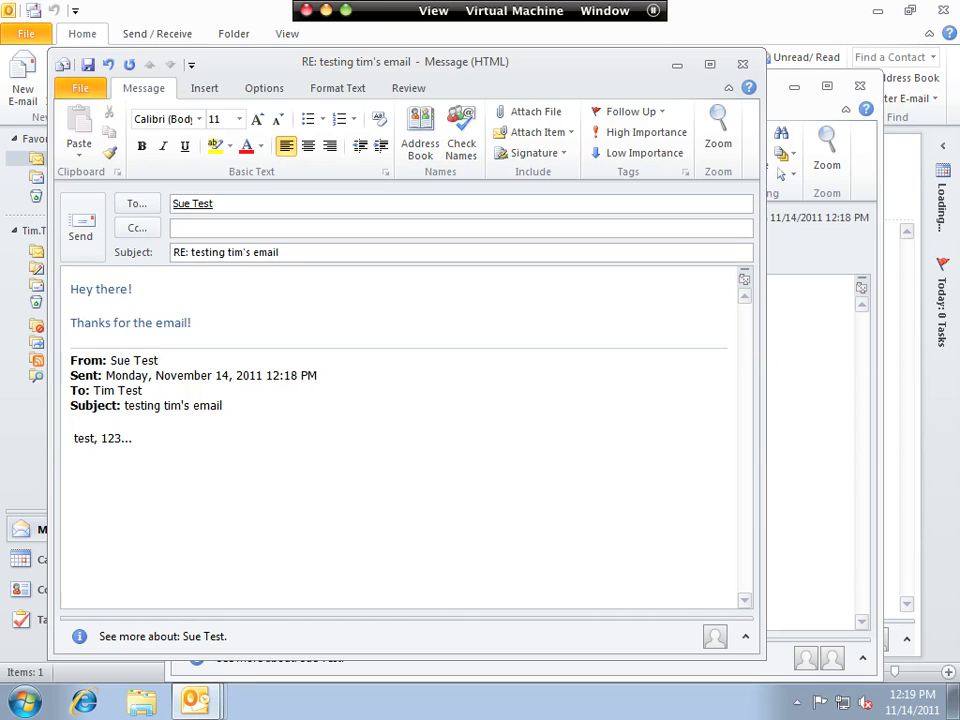
{"action": "type", "text": "l!"}
{"action": "key", "text": "Return"}
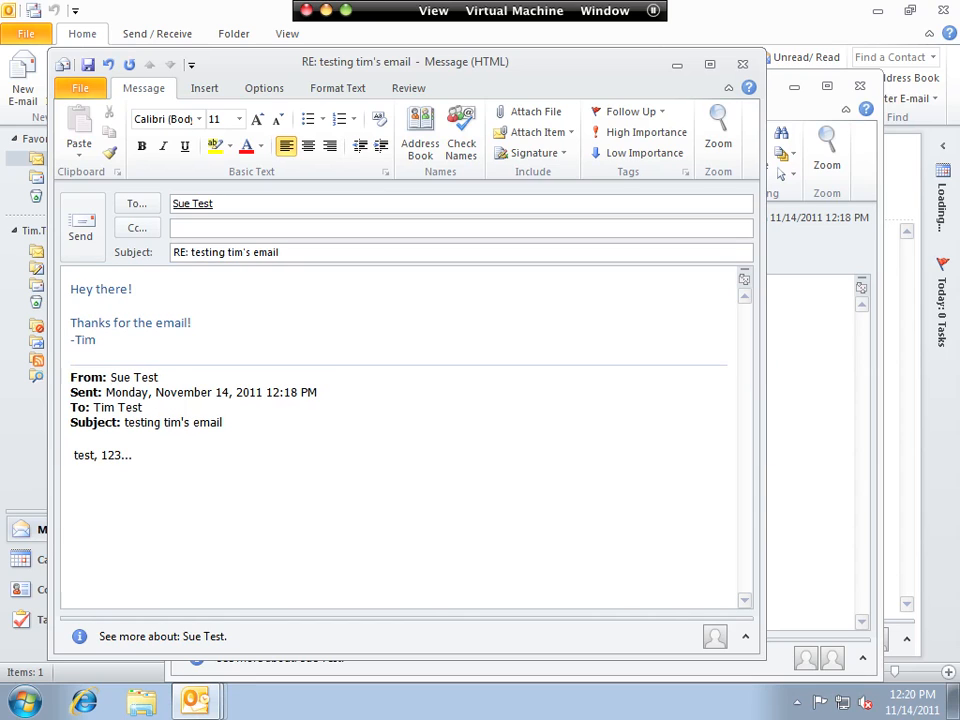
- Send the reply and delete the original test message
{"action": "left_click", "coordinate": [72, 240]}
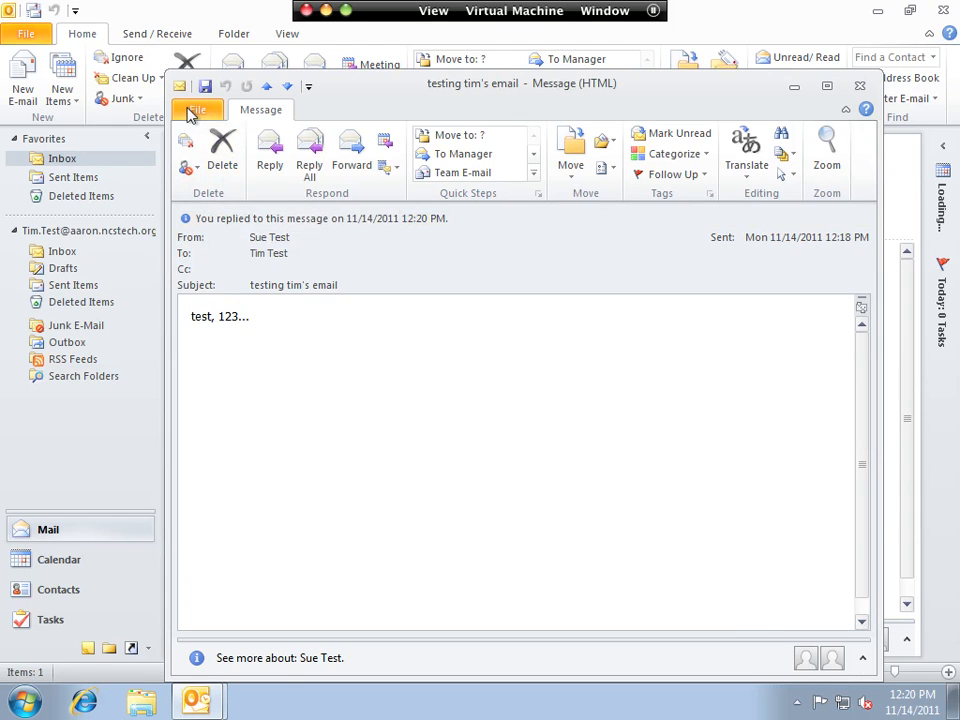
{"action": "left_click", "coordinate": [217, 160]}
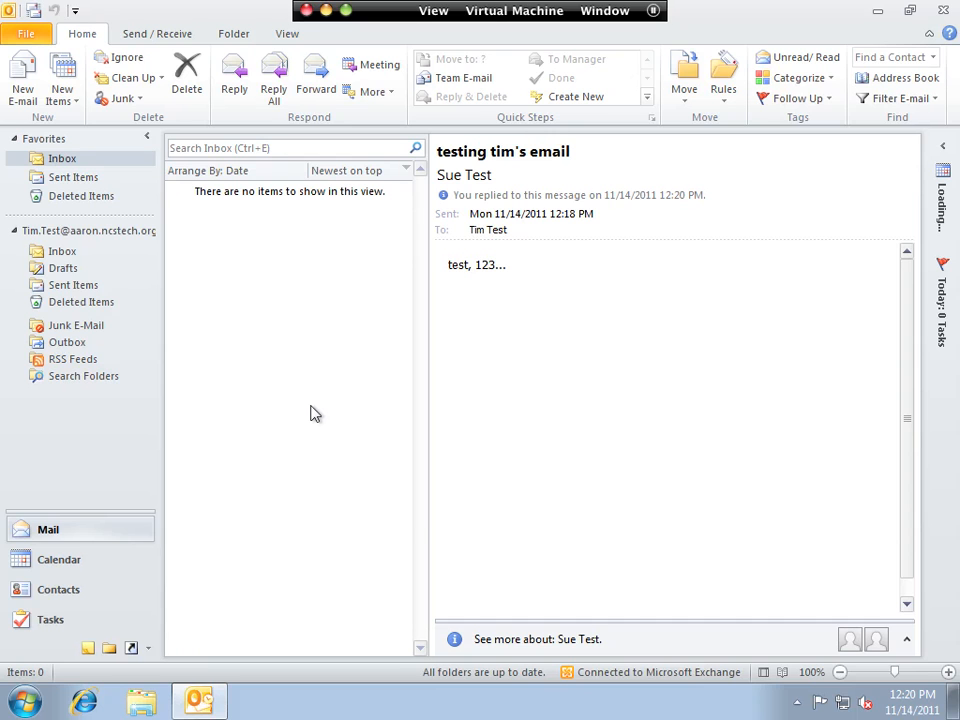
{"action": "key", "text": "ctrl+Right"}
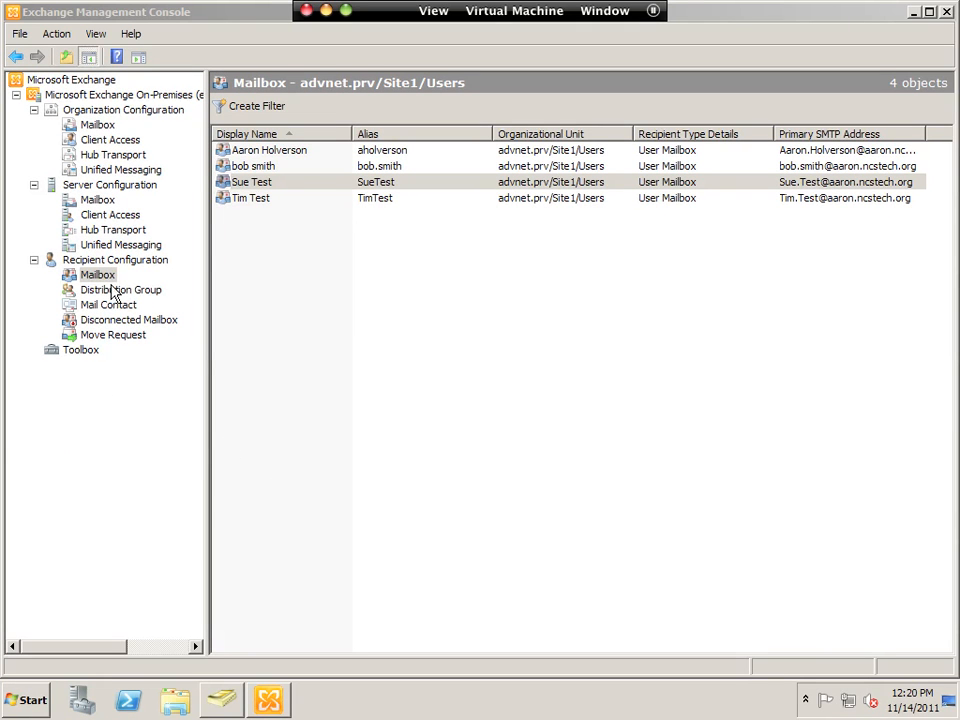
- Select Hub Transport, then Client Access, under EXCHANGE01's Server Configuration
{"action": "left_click", "coordinate": [108, 230]}
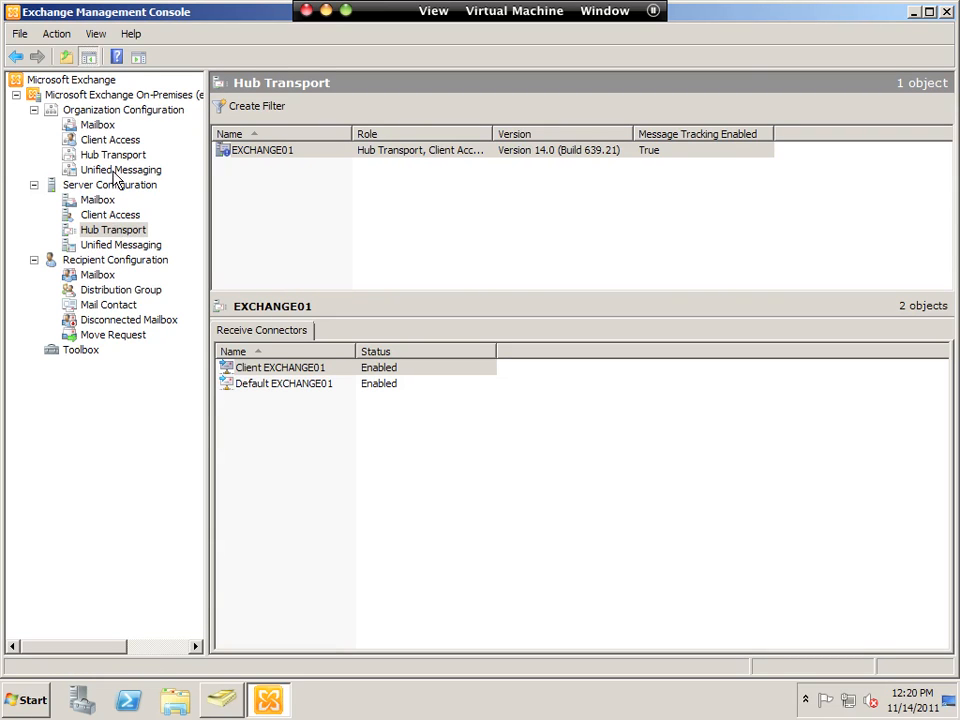
{"action": "left_click", "coordinate": [105, 218]}
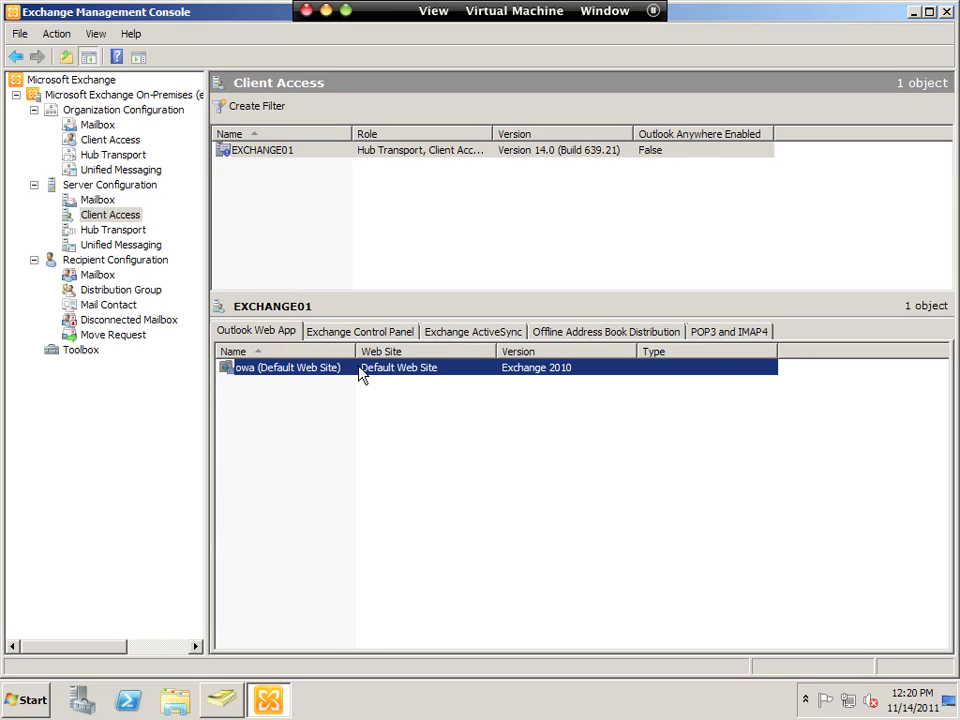
- Set owa (Default Web Site) authentication to user name only with logon domain advnet.prv and save
{"action": "double_click", "coordinate": [305, 370]}
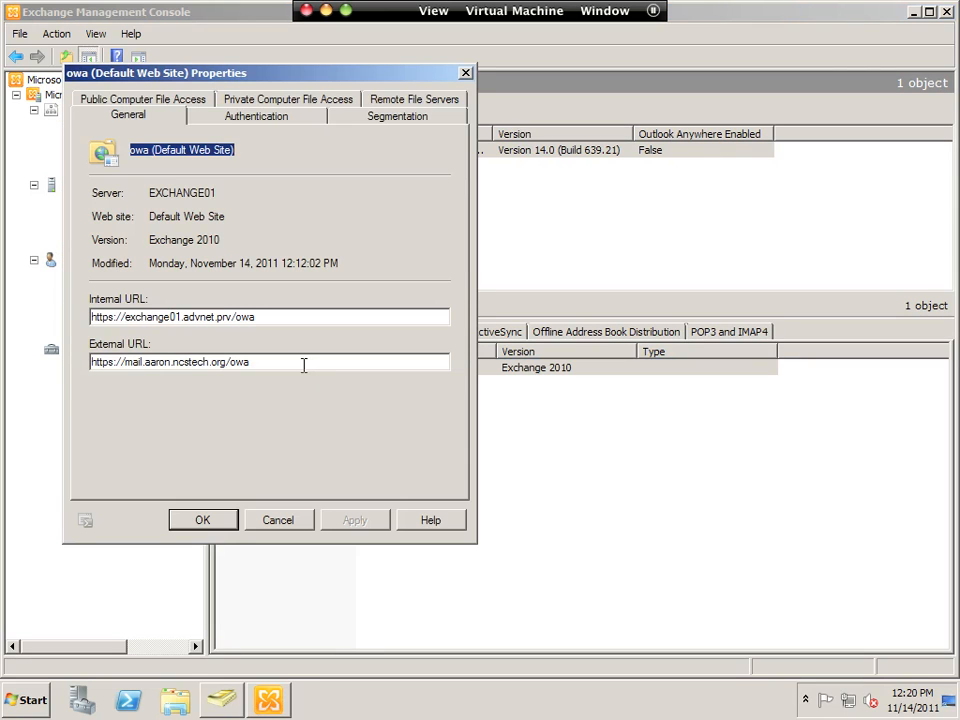
{"action": "left_click", "coordinate": [236, 118]}
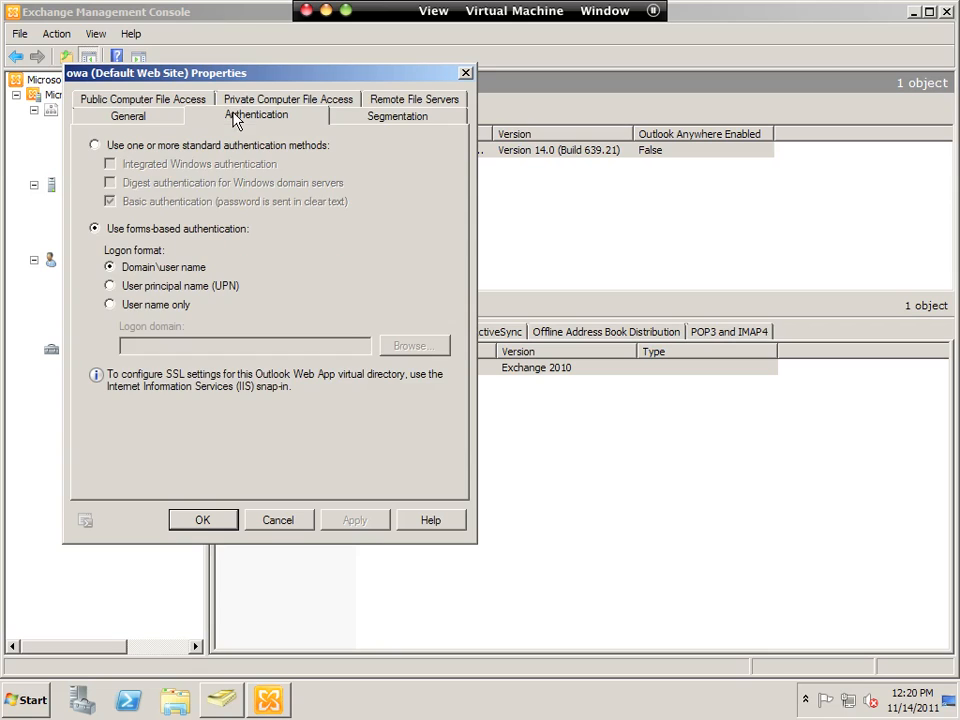
{"action": "left_click", "coordinate": [128, 306]}
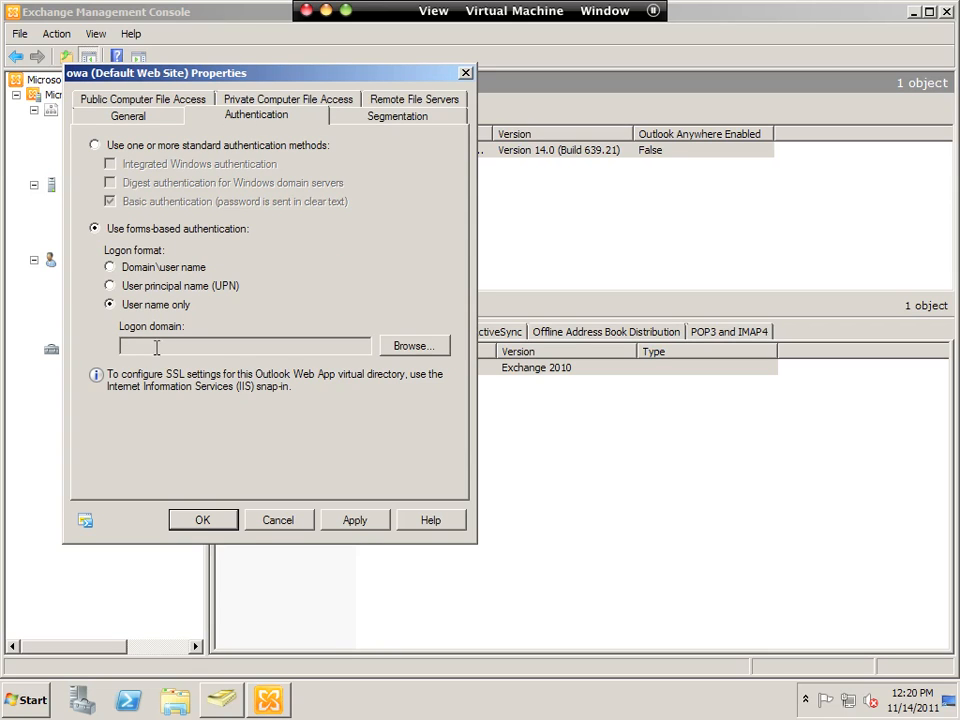
{"action": "left_click", "coordinate": [423, 352]}
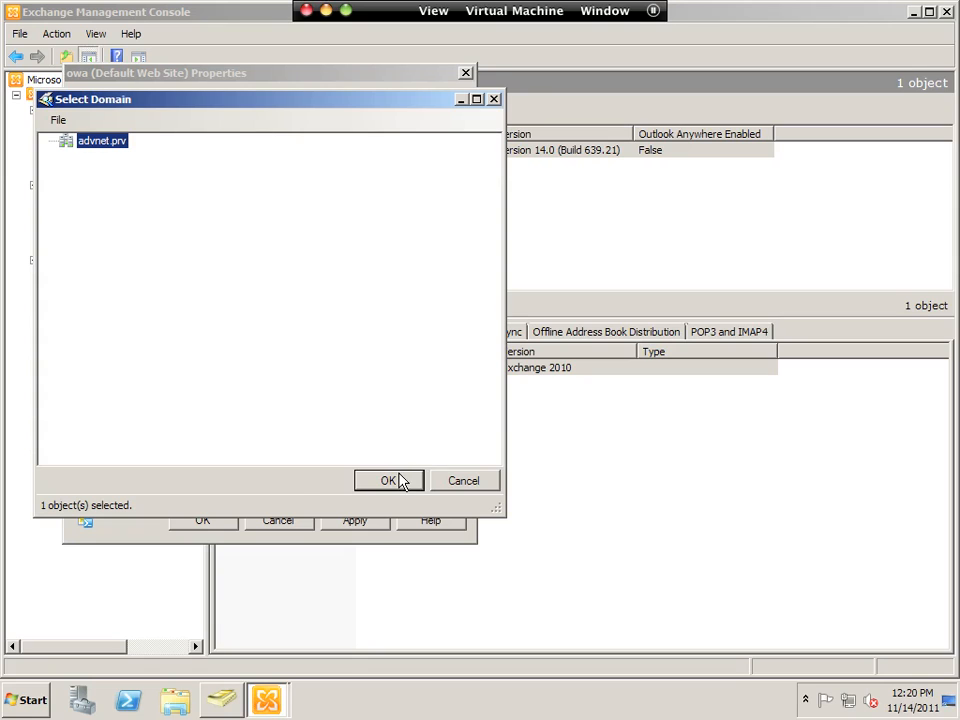
{"action": "left_click", "coordinate": [399, 479]}
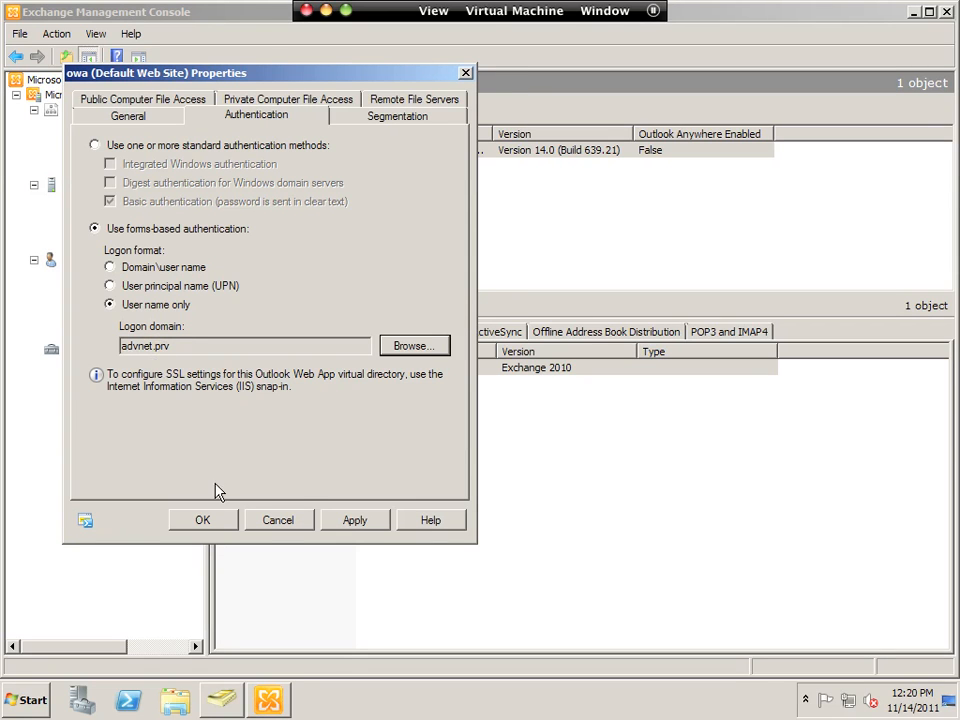
{"action": "left_click", "coordinate": [210, 521]}
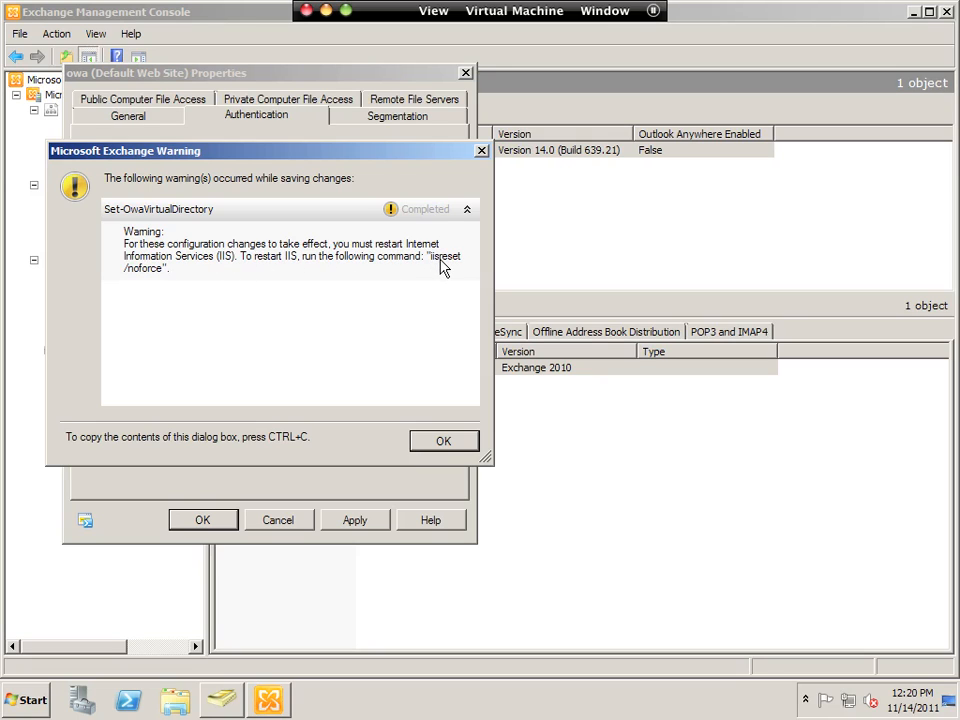
{"action": "left_click", "coordinate": [444, 443]}
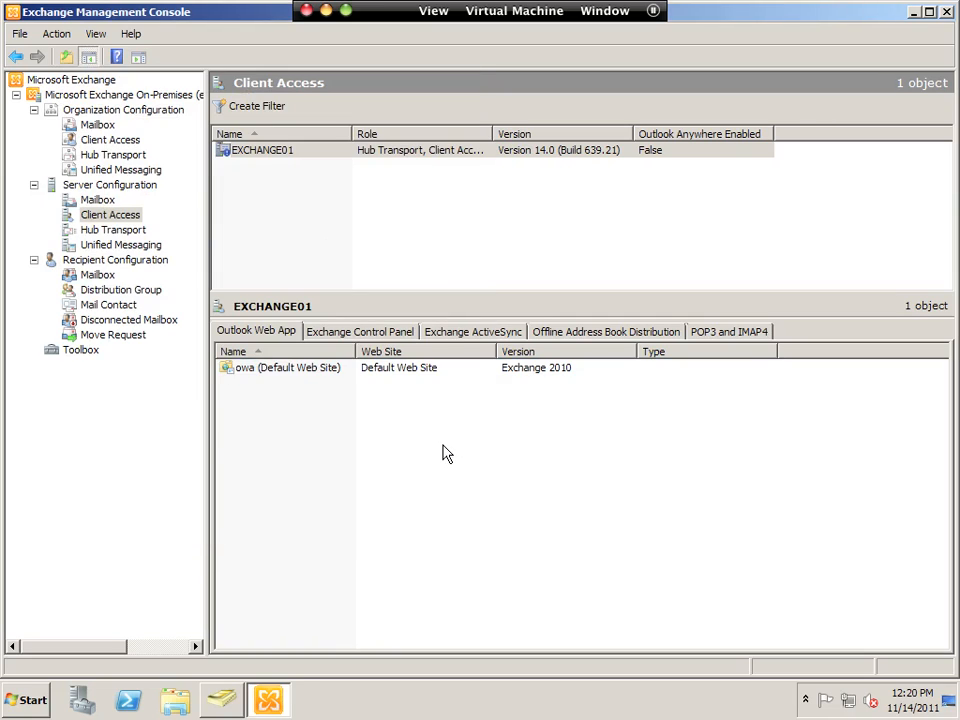
- Run iisreset /noforce in an administrator Command Prompt, then switch to Server Manager
{"action": "left_click", "coordinate": [28, 708]}
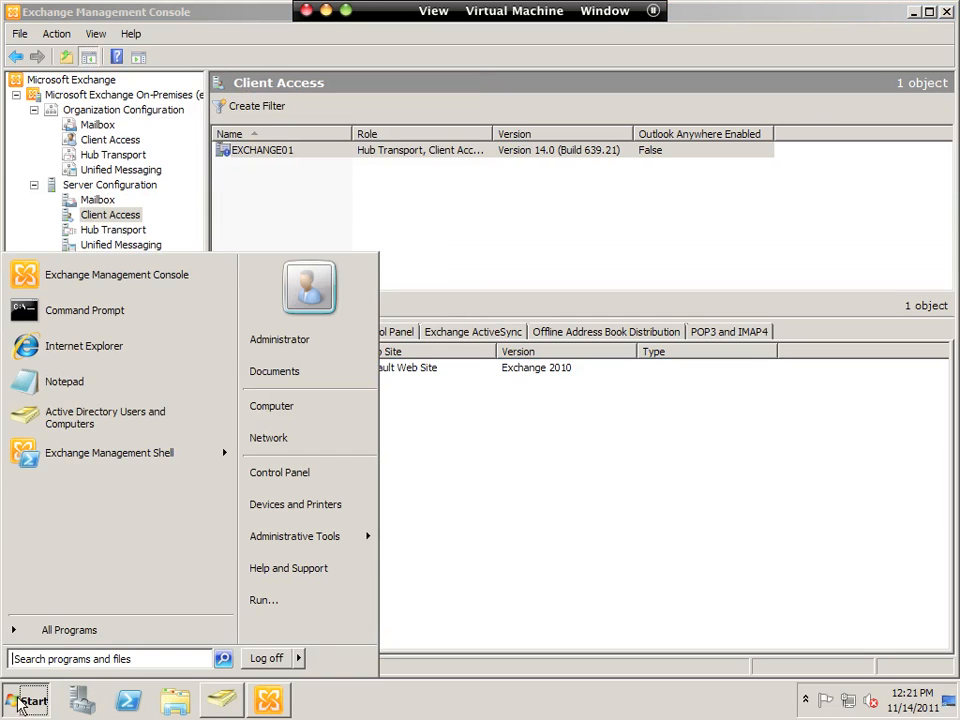
{"action": "left_click", "coordinate": [78, 320]}
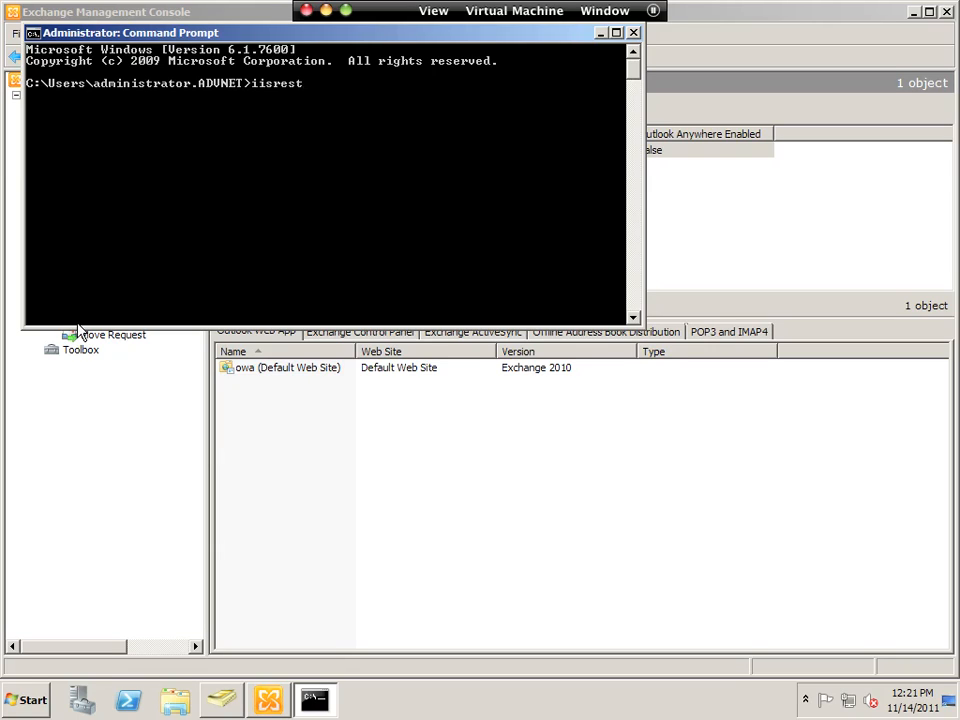
{"action": "type", "text": "iisreset /noforce"}
{"action": "key", "text": "Return"}
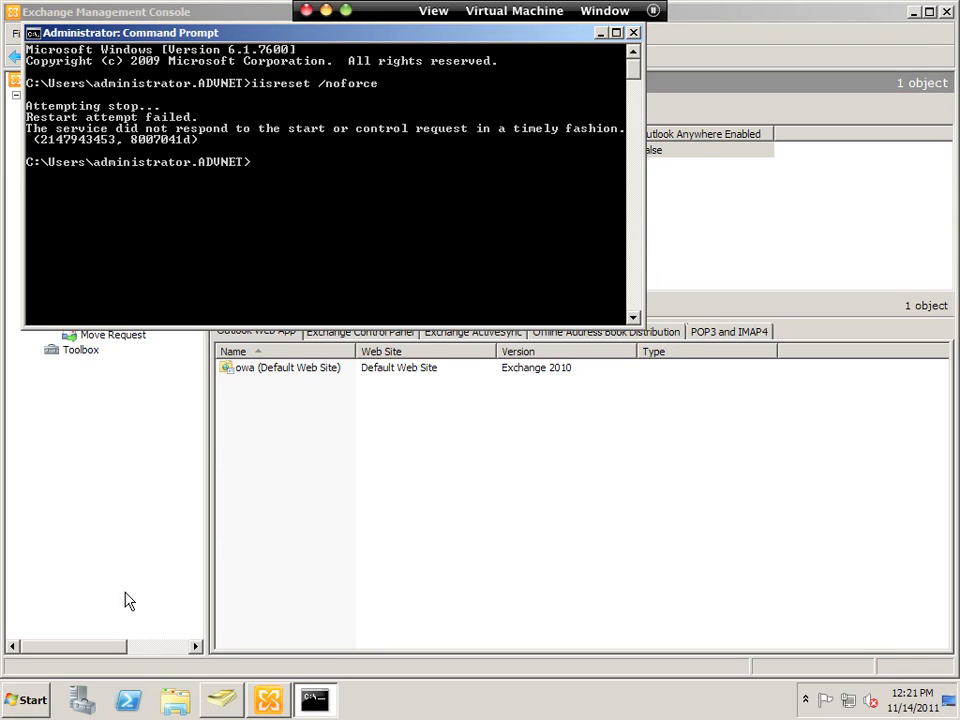
{"action": "left_click", "coordinate": [80, 700]}
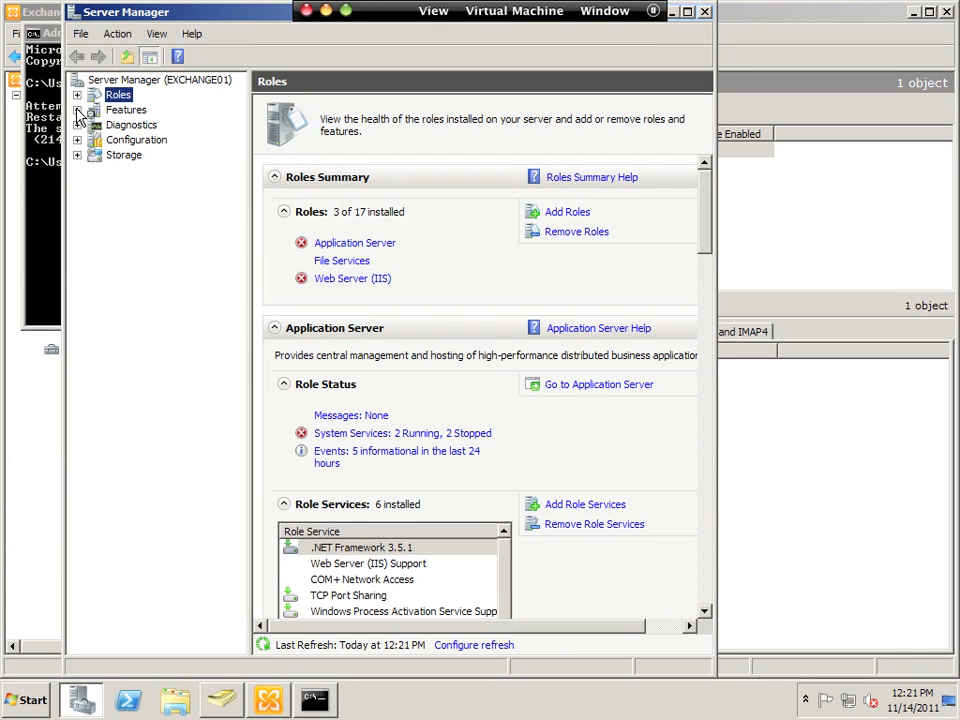
- Expand Web Server (IIS) > Internet Information Services and open the EXCHANGE01 connection
{"action": "left_click", "coordinate": [380, 279]}
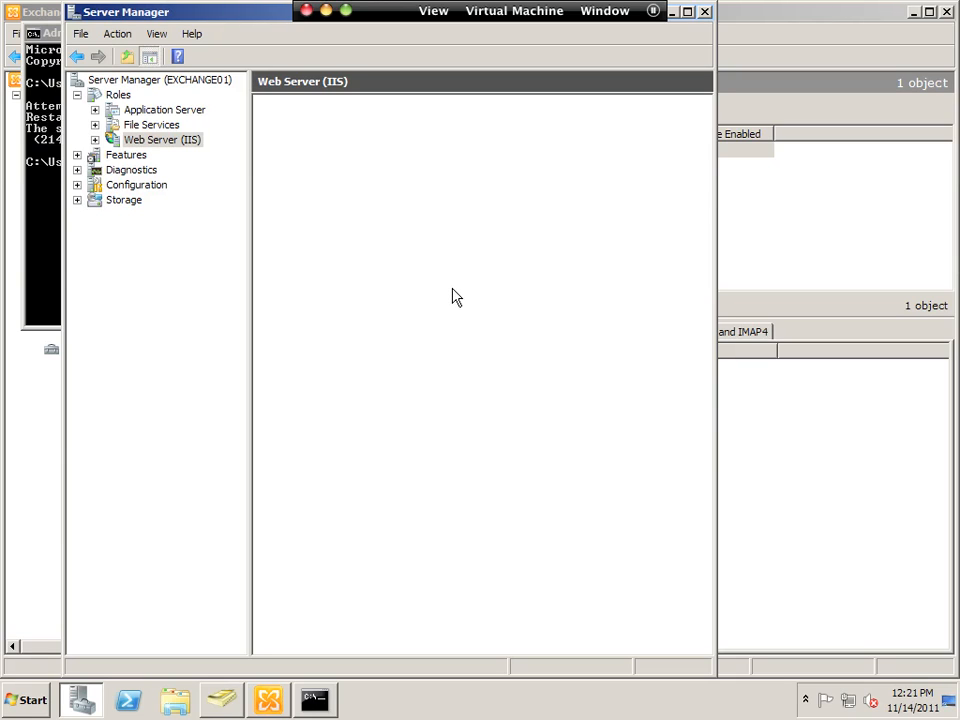
{"action": "left_click", "coordinate": [95, 140]}
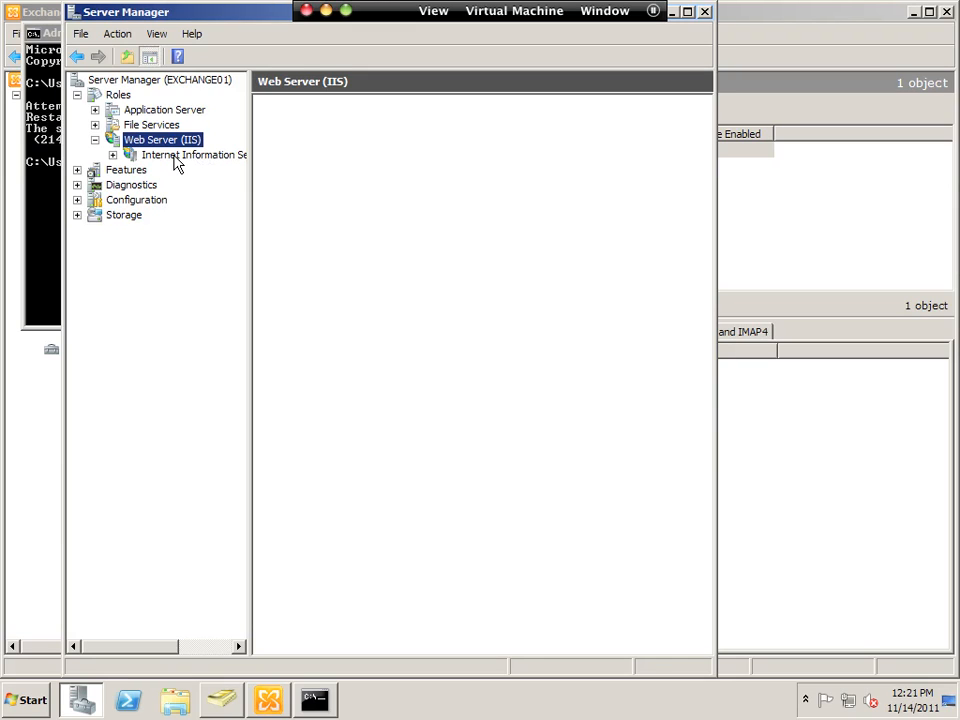
{"action": "left_click", "coordinate": [112, 155]}
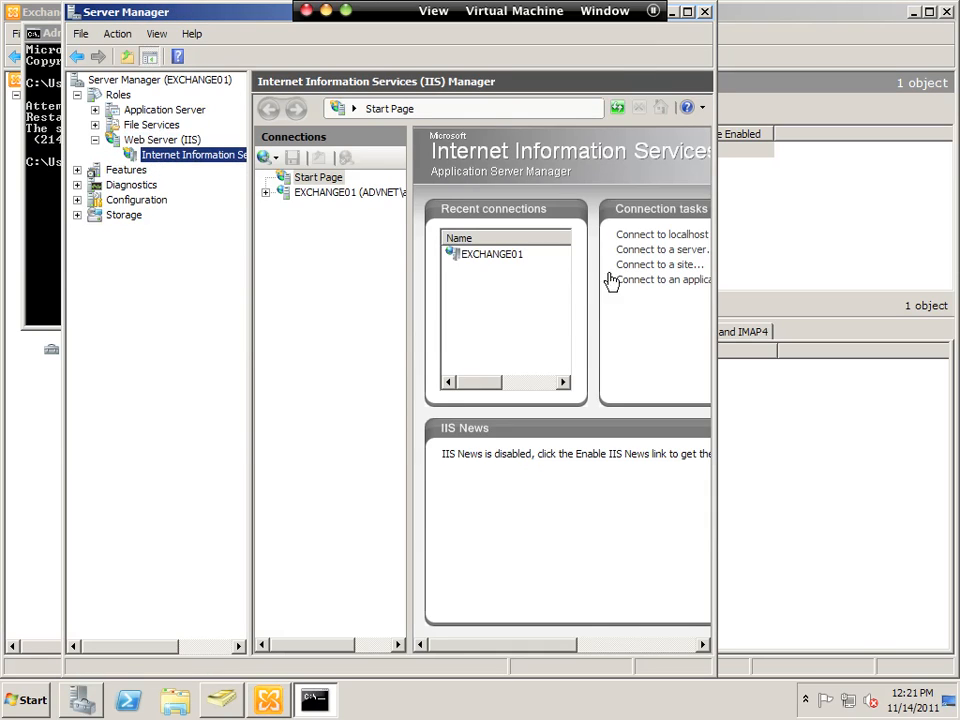
{"action": "left_click_drag", "start_coordinate": [718, 249], "coordinate": [870, 249]}
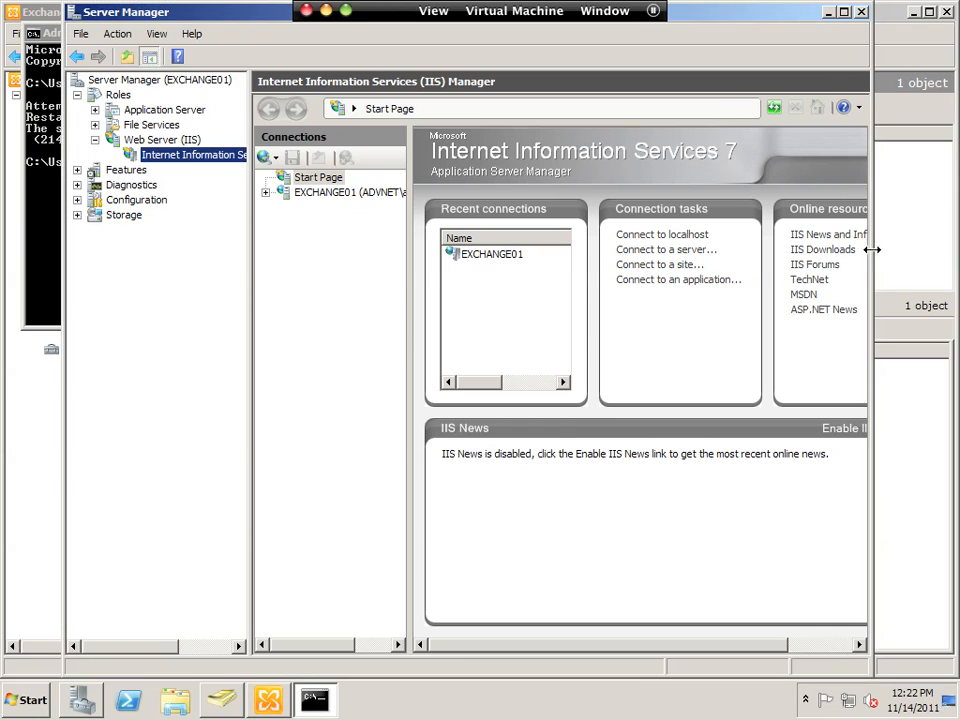
{"action": "double_click", "coordinate": [489, 254]}
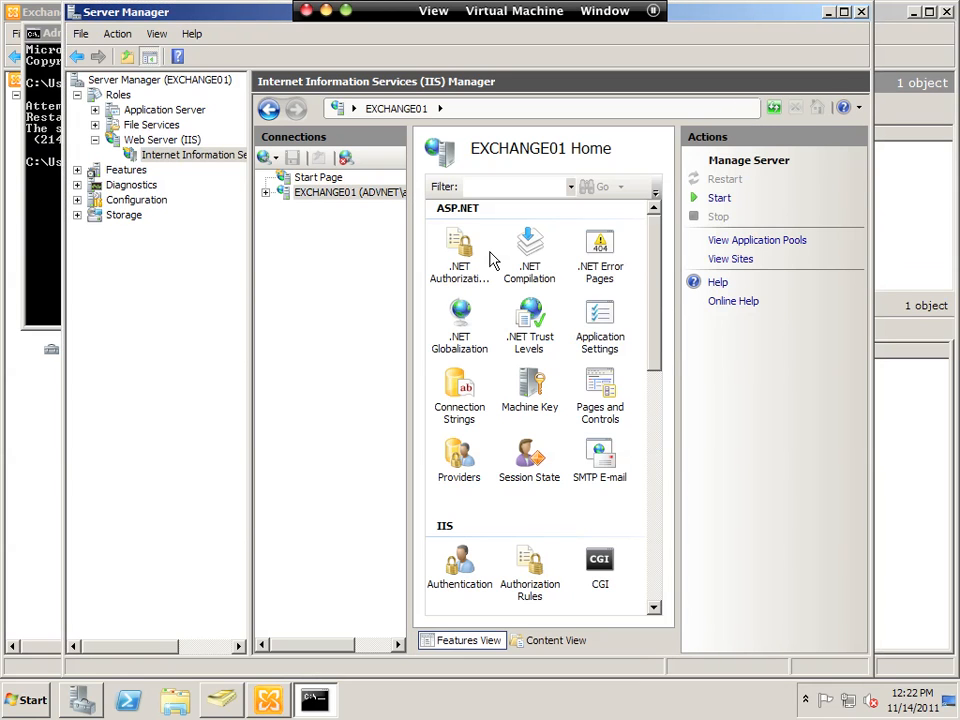
- Try starting the EXCHANGE01 web server, refreshing and retrying, dismissing each W3SVC start error
{"action": "left_click", "coordinate": [718, 200]}
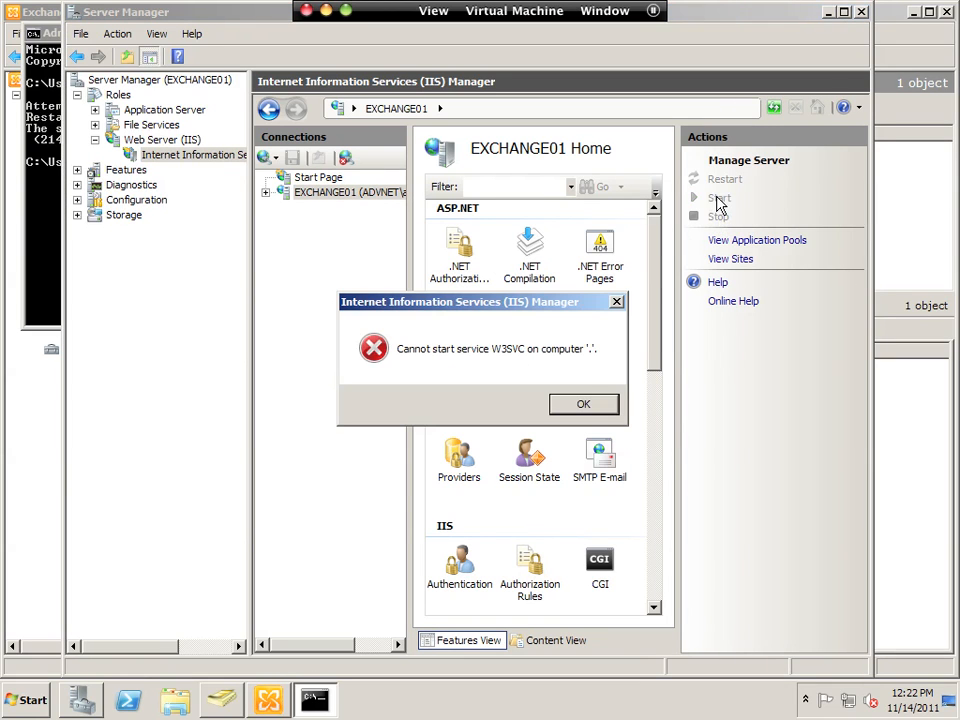
{"action": "left_click", "coordinate": [583, 402]}
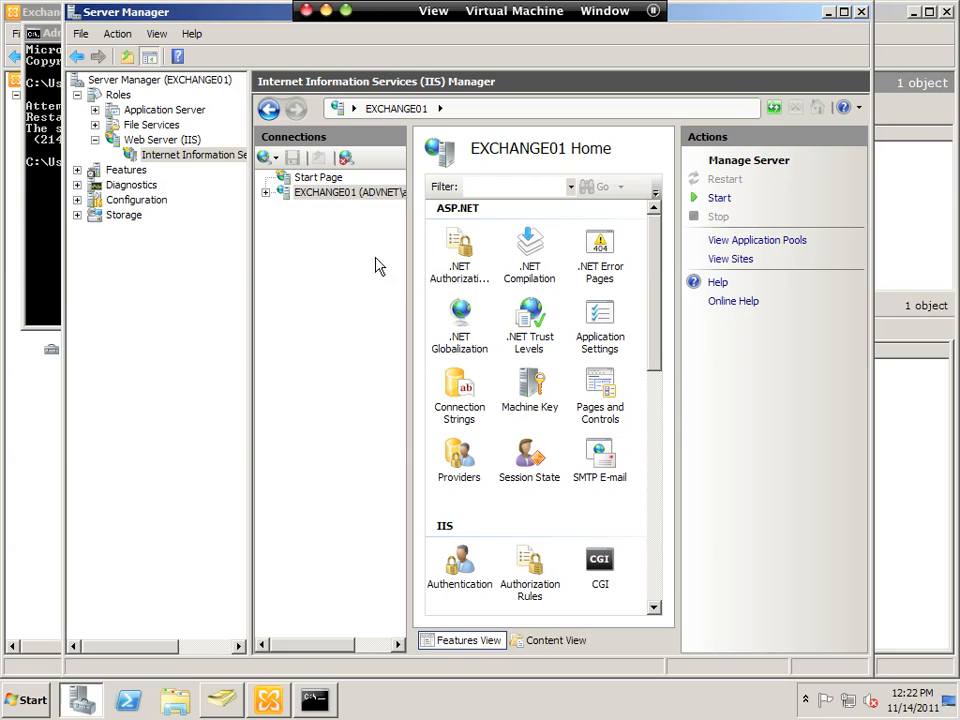
{"action": "left_click", "coordinate": [266, 192]}
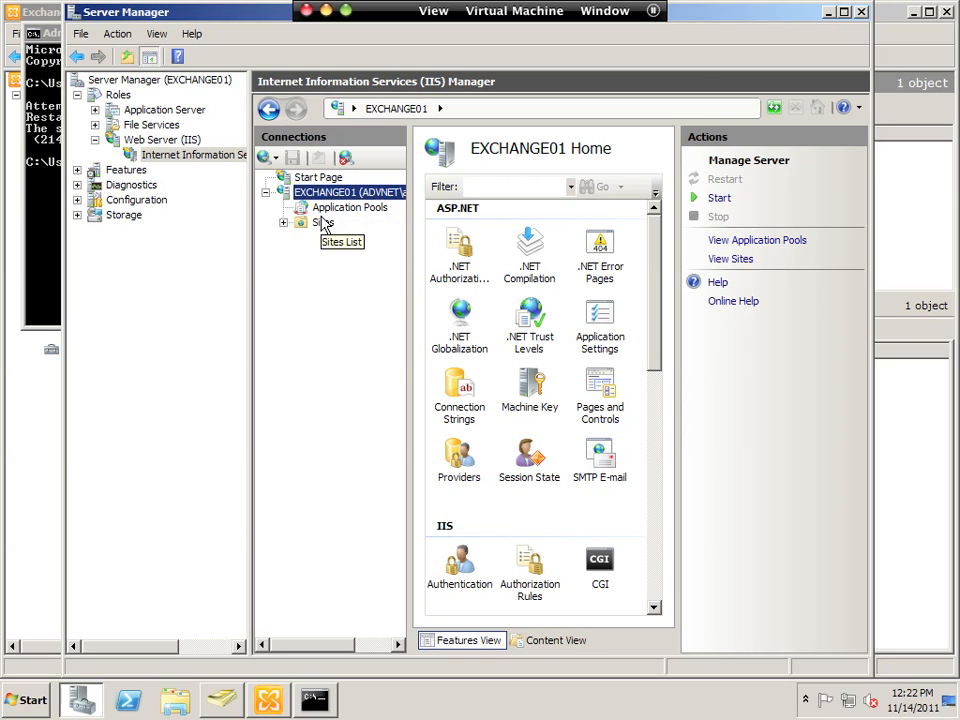
{"action": "right_click", "coordinate": [336, 194]}
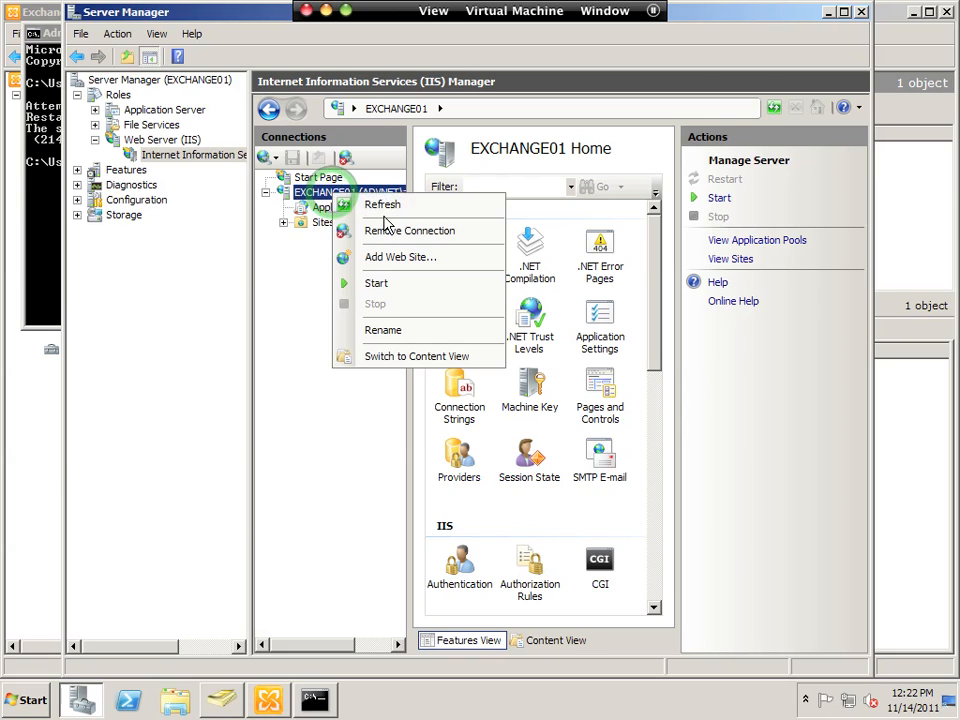
{"action": "left_click", "coordinate": [381, 208]}
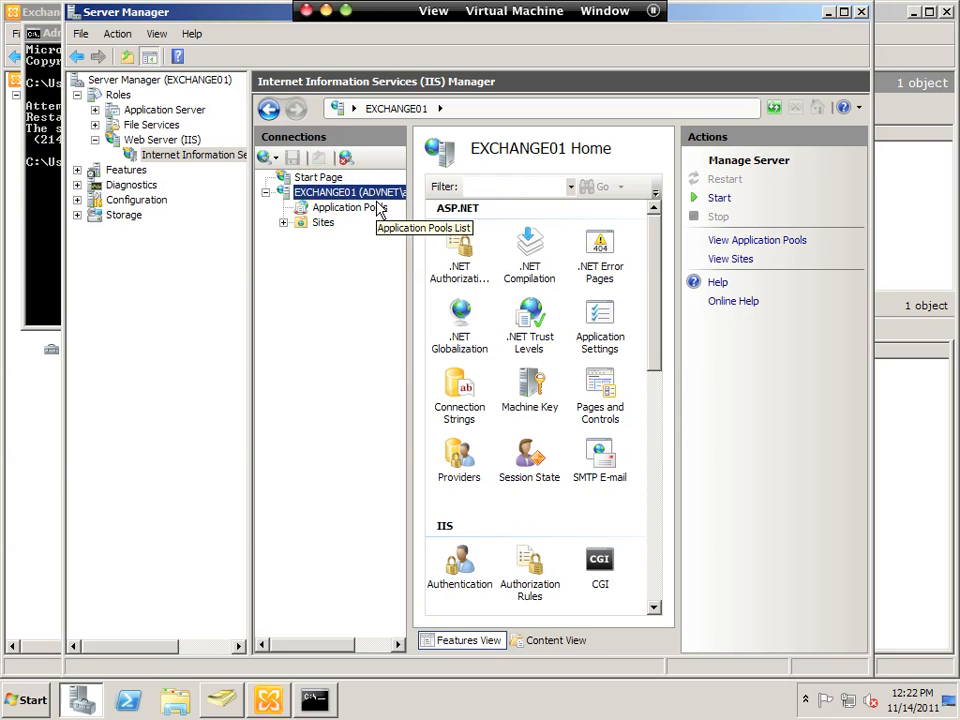
{"action": "left_click", "coordinate": [722, 198]}
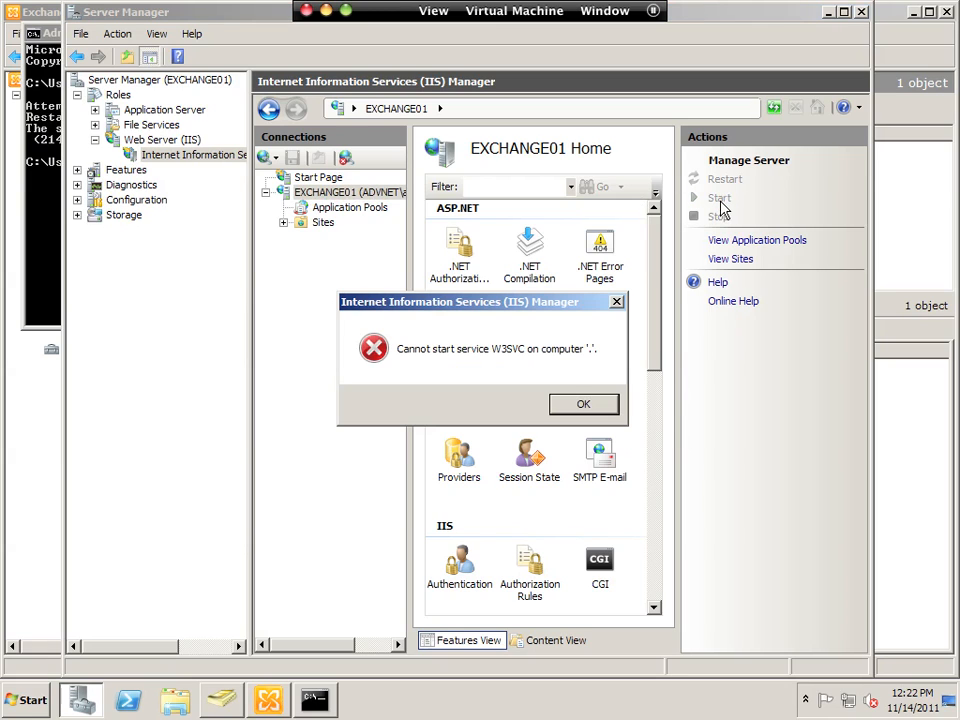
{"action": "left_click", "coordinate": [575, 406]}
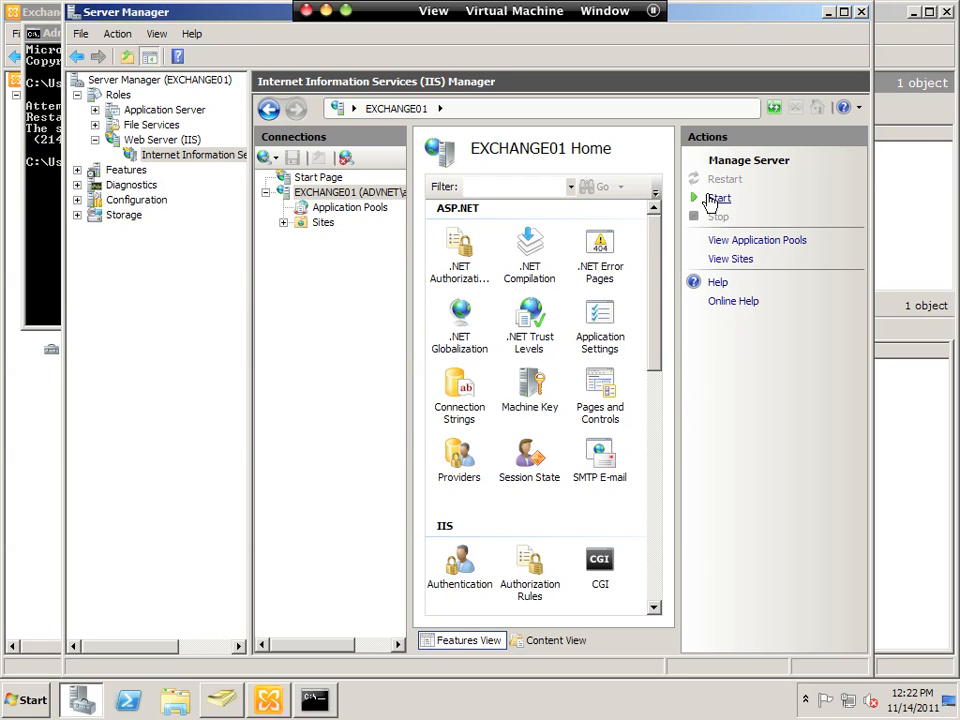
{"action": "left_click", "coordinate": [714, 200]}
{"action": "left_click", "coordinate": [580, 405]}
- Edit the recalled command in Command Prompt to a plain iisreset and run it
{"action": "left_click", "coordinate": [30, 289]}
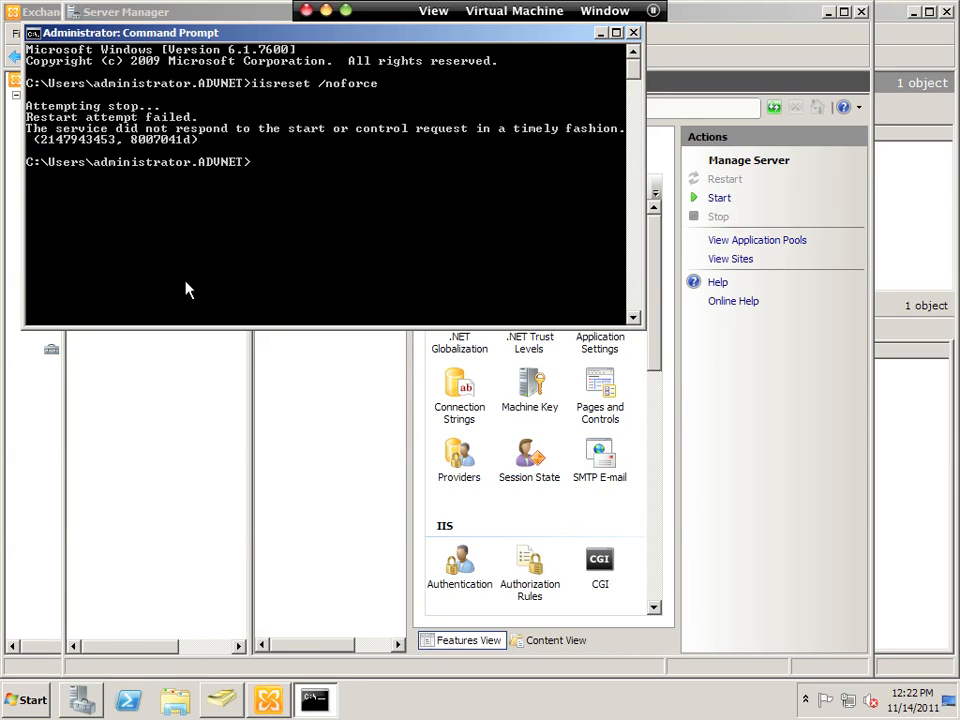
{"action": "key", "text": "Up"}
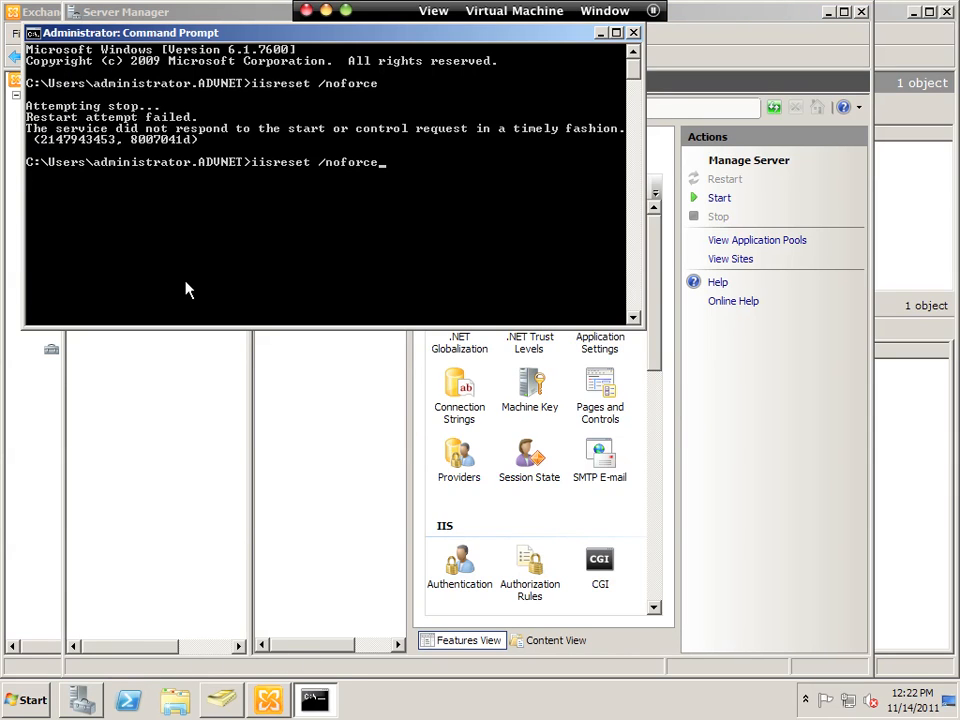
{"action": "key", "text": "BackSpace"}
{"action": "key", "text": "BackSpace"}
{"action": "key", "text": "BackSpace"}
{"action": "key", "text": "BackSpace"}
{"action": "key", "text": "BackSpace"}
{"action": "key", "text": "BackSpace"}
{"action": "type", "text": "t"}
{"action": "key", "text": "Return"}
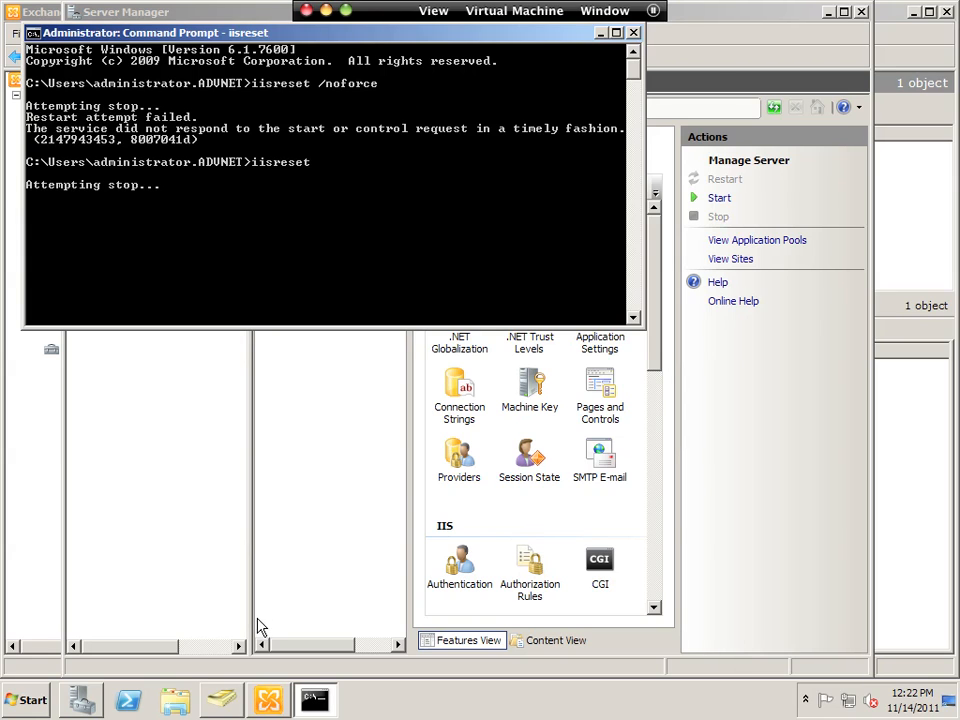
{"action": "left_click", "coordinate": [266, 701]}
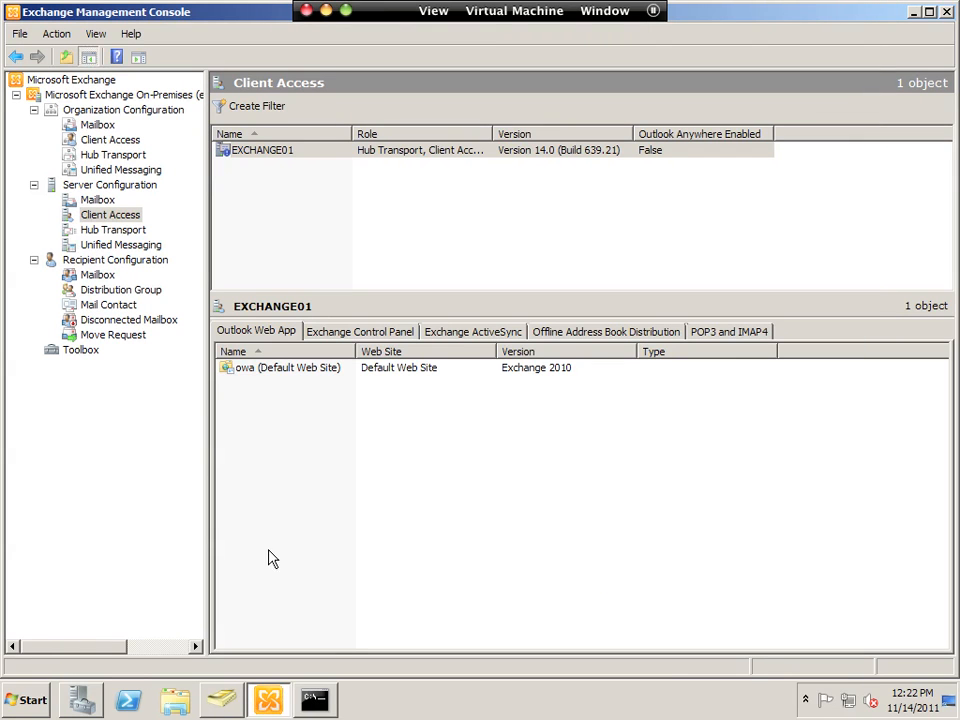
- Reopen owa (Default Web Site) properties, dismiss the connection error, and close the empty dialog
{"action": "double_click", "coordinate": [272, 368]}
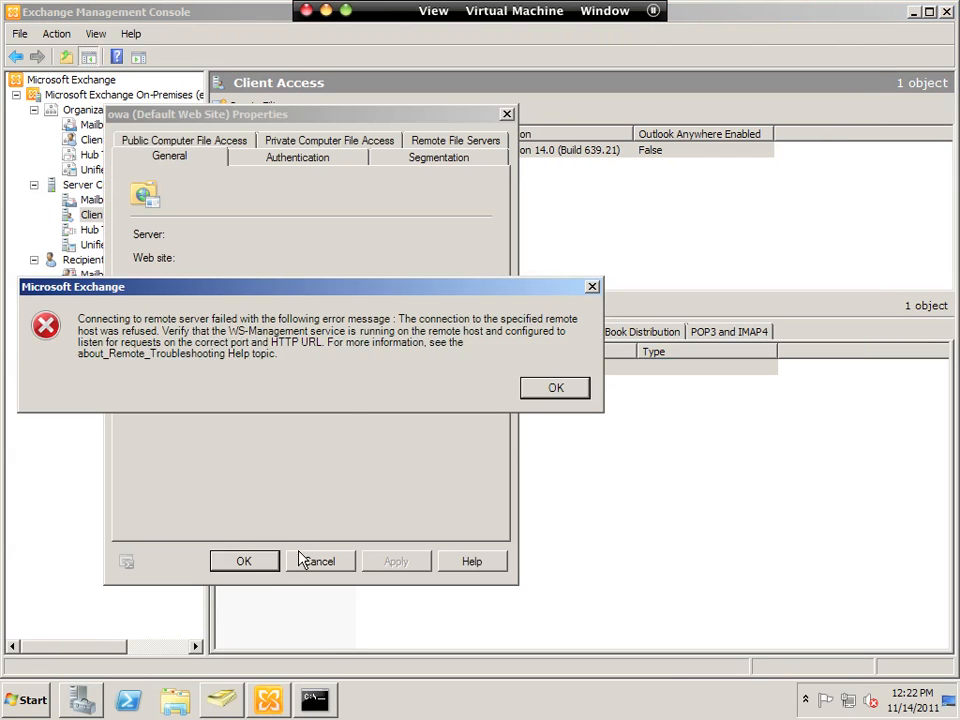
{"action": "left_click", "coordinate": [553, 392]}
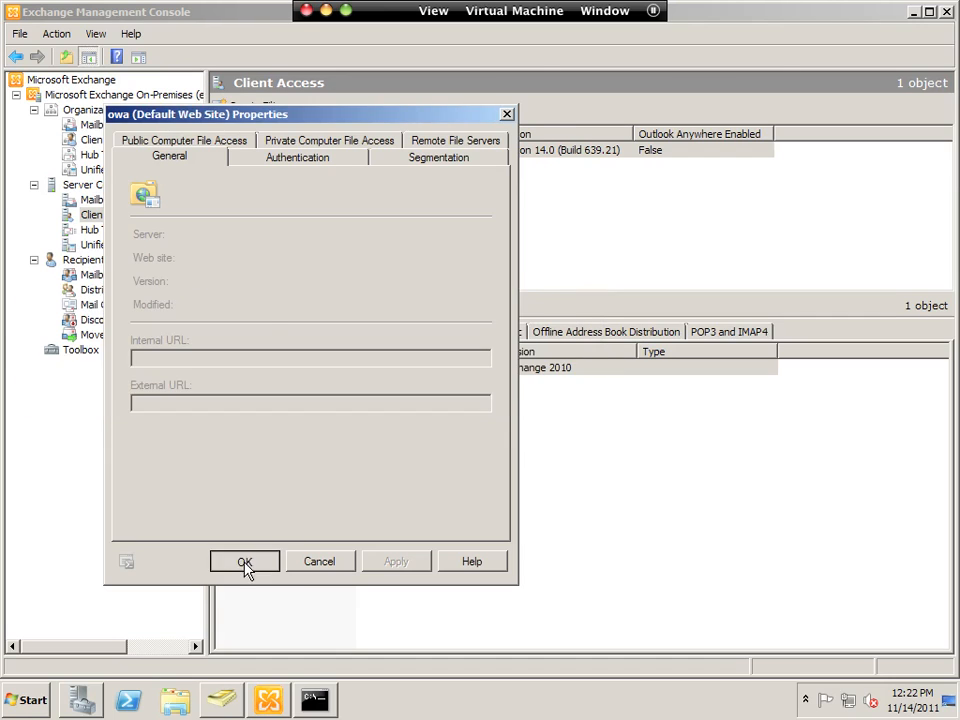
{"action": "left_click", "coordinate": [247, 563]}
- Bring the command prompt back, select the full OWA logon address, and switch to Safari
{"action": "left_click", "coordinate": [315, 702]}
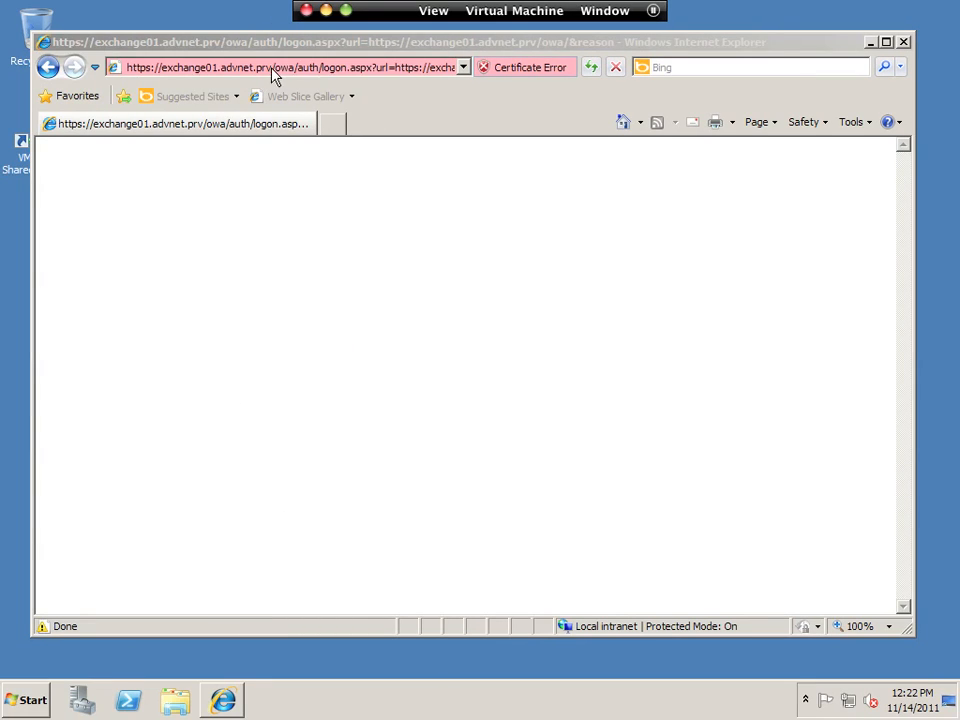
{"action": "left_click", "coordinate": [273, 67]}
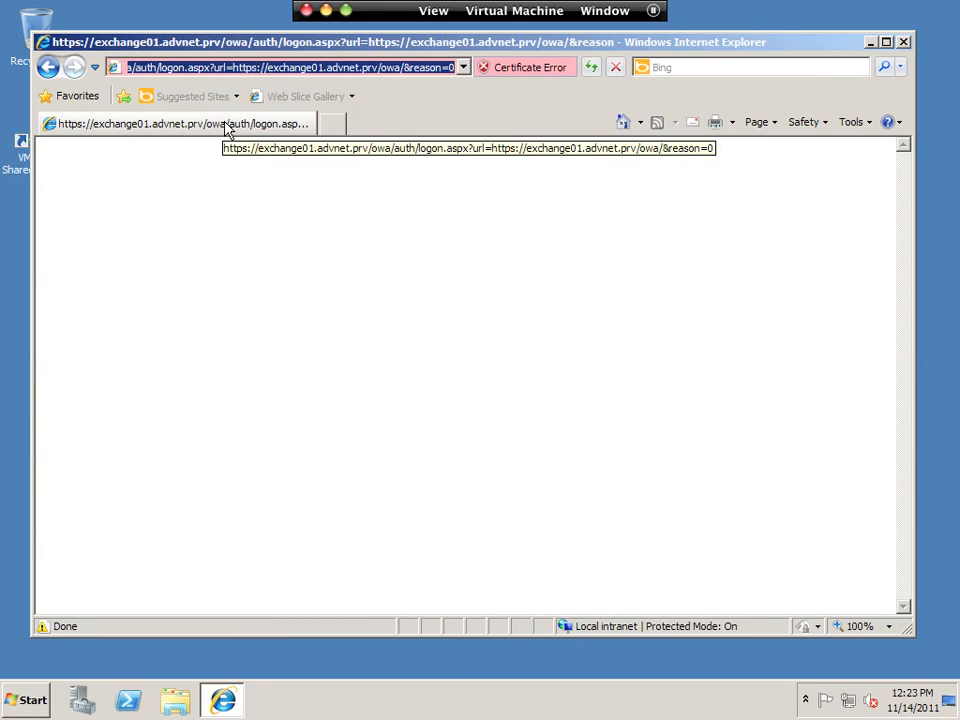
{"action": "key", "text": "super+Tab"}
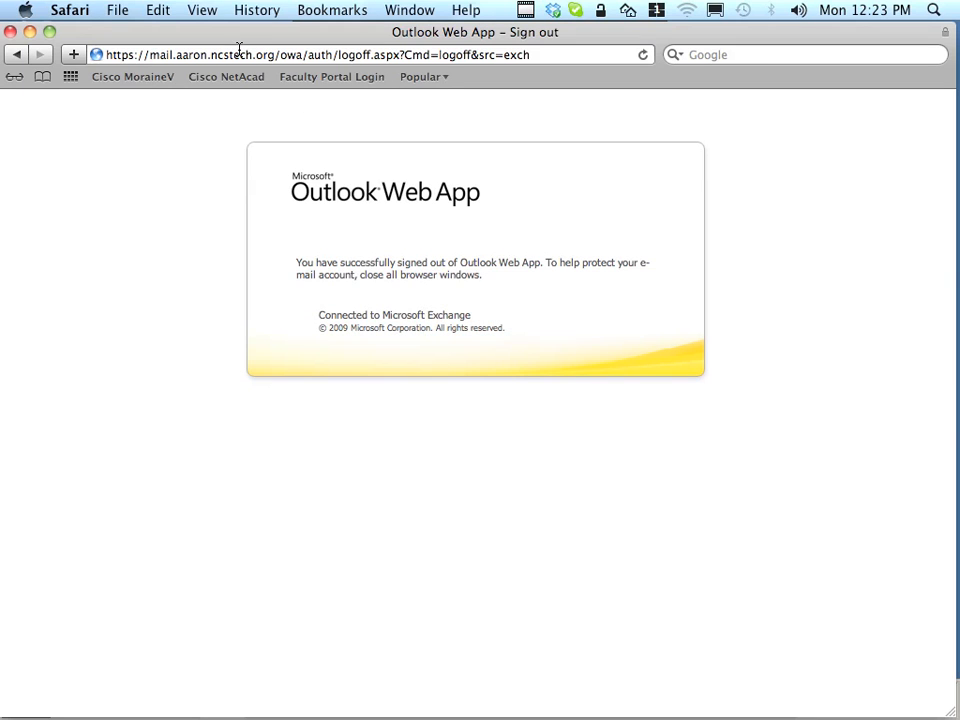
- Trim the Safari address so it ends at /owa/ and load it
{"action": "left_click_drag", "start_coordinate": [302, 54], "coordinate": [636, 52]}
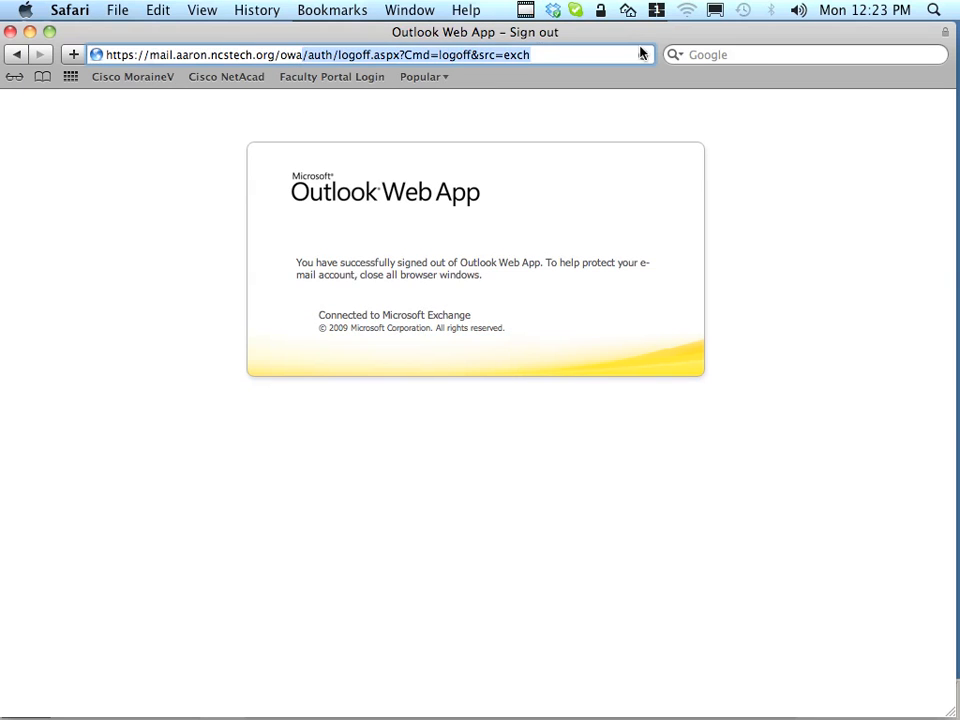
{"action": "key", "text": "BackSpace"}
{"action": "key", "text": "Return"}
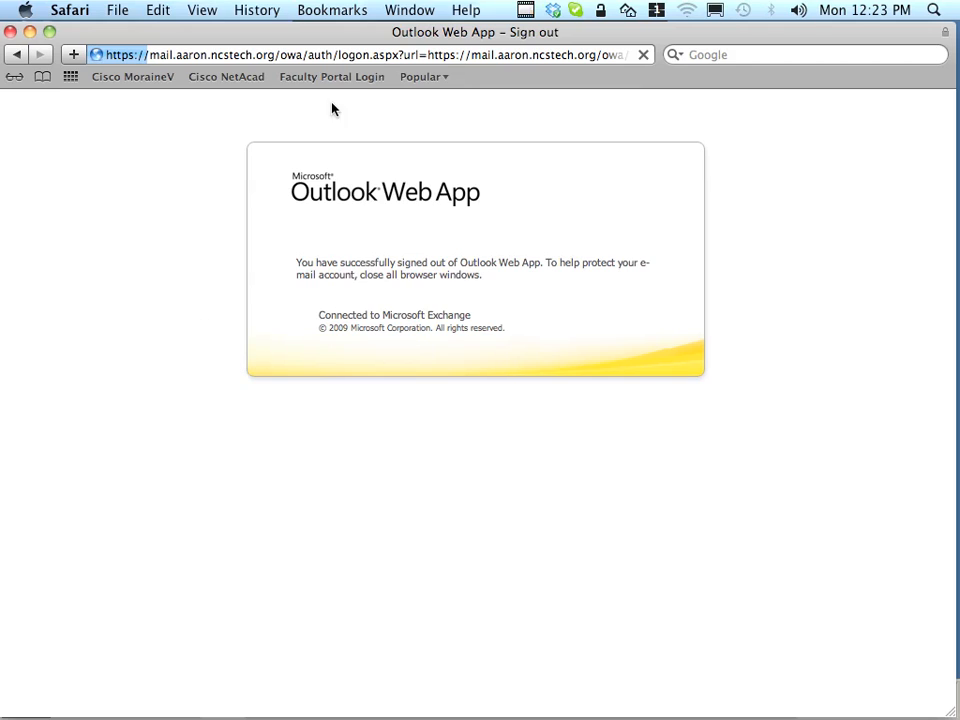
- Sign in on the user-name-only logon form with the test user's name and password
{"action": "type", "text": "sue.test"}
{"action": "key", "text": "Tab"}
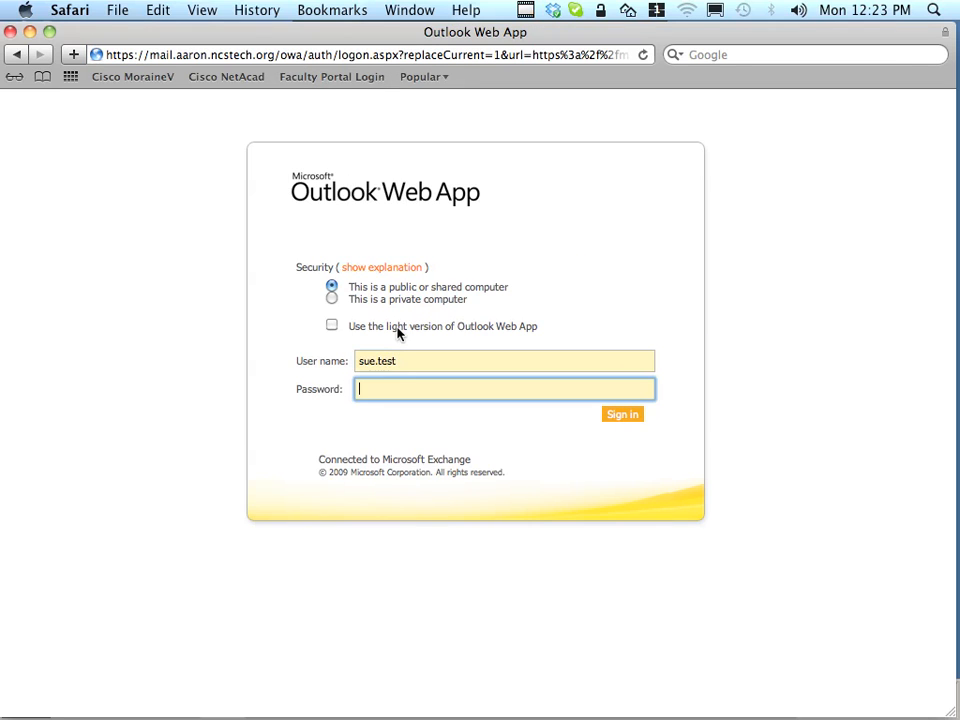
{"action": "type", "text": "Password01"}
{"action": "key", "text": "Return"}
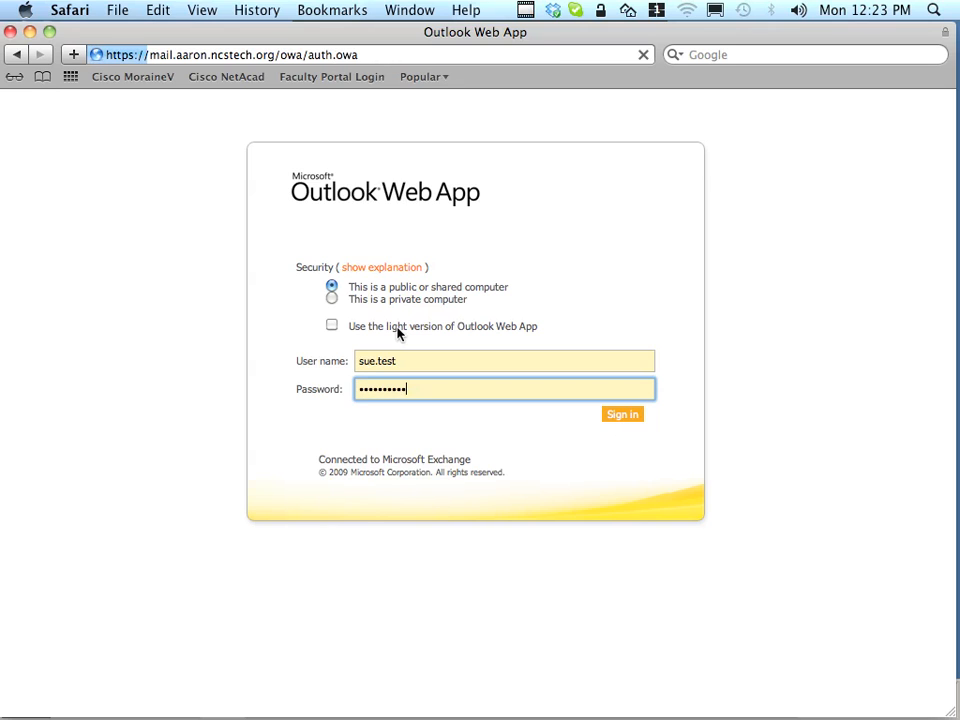